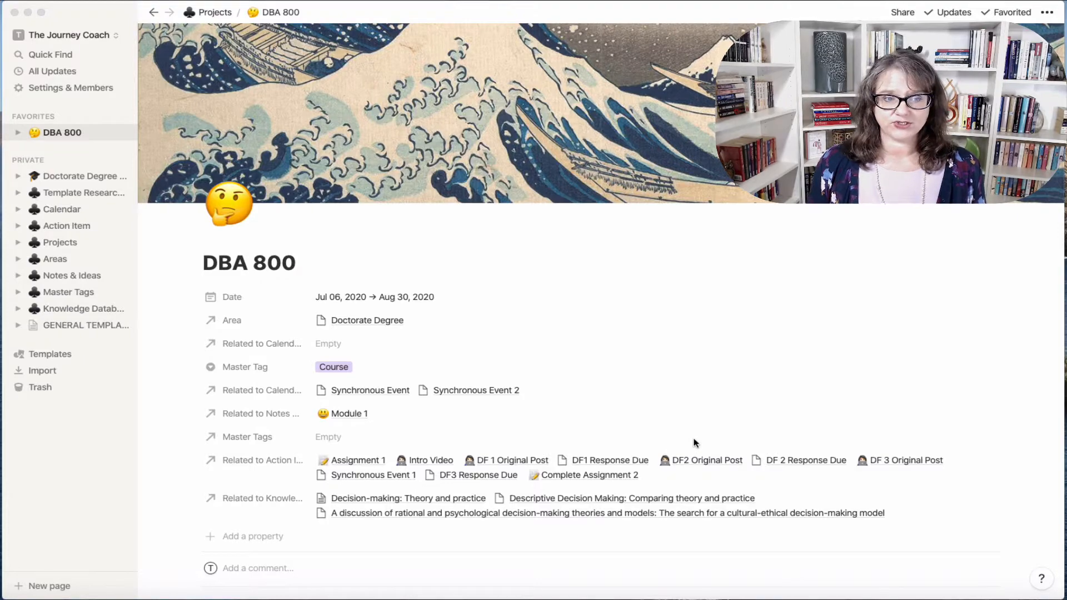
Inspect the DBA 800 page's Date range and the settings of its Master Tag property
scroll(944, 483, down, 5)
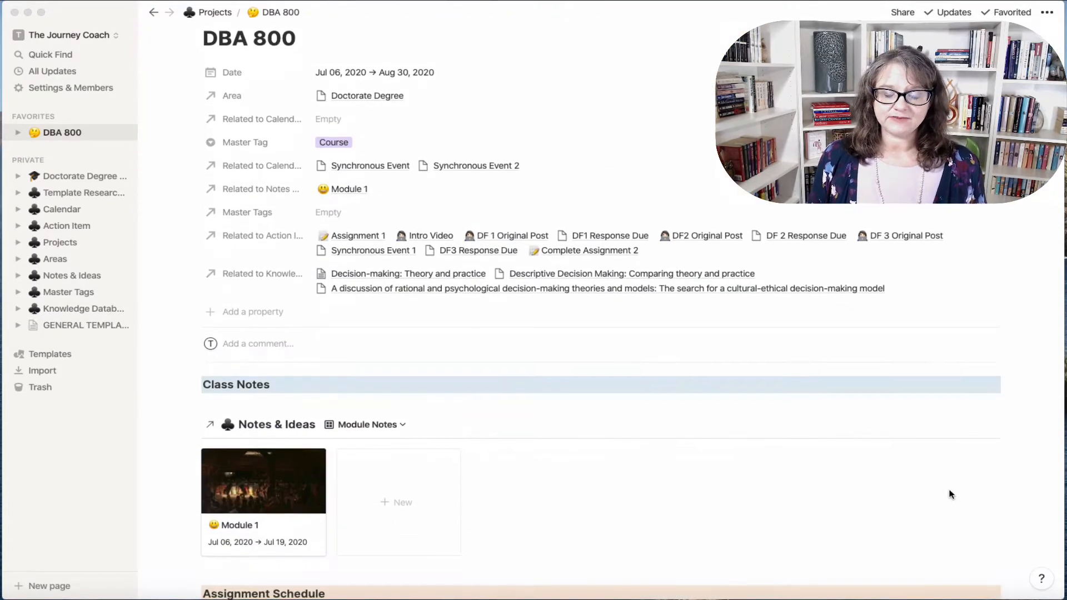
scroll(950, 493, up, 4)
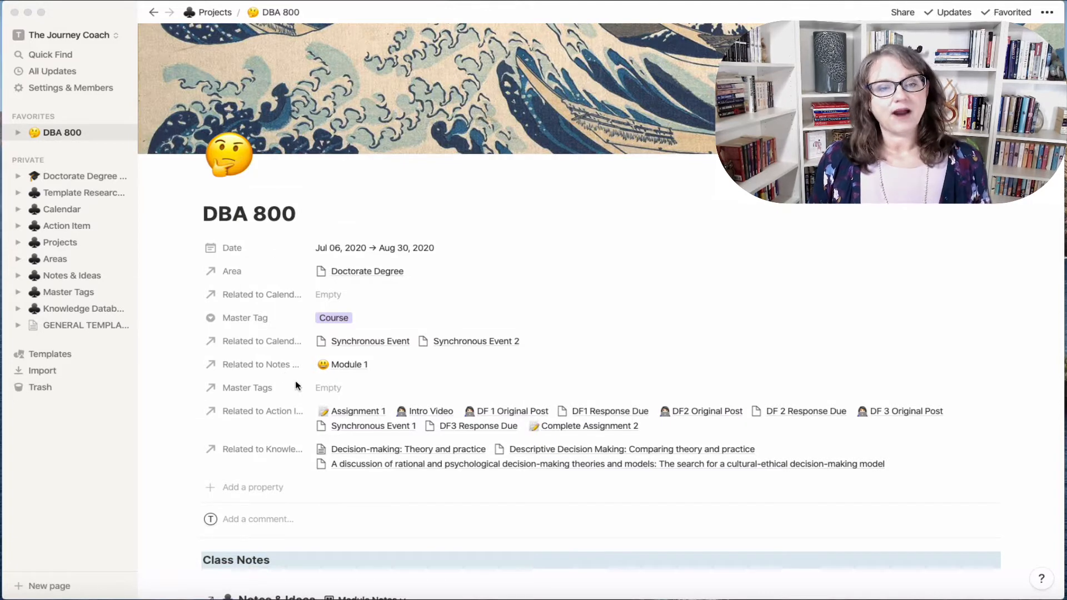
click(395, 251)
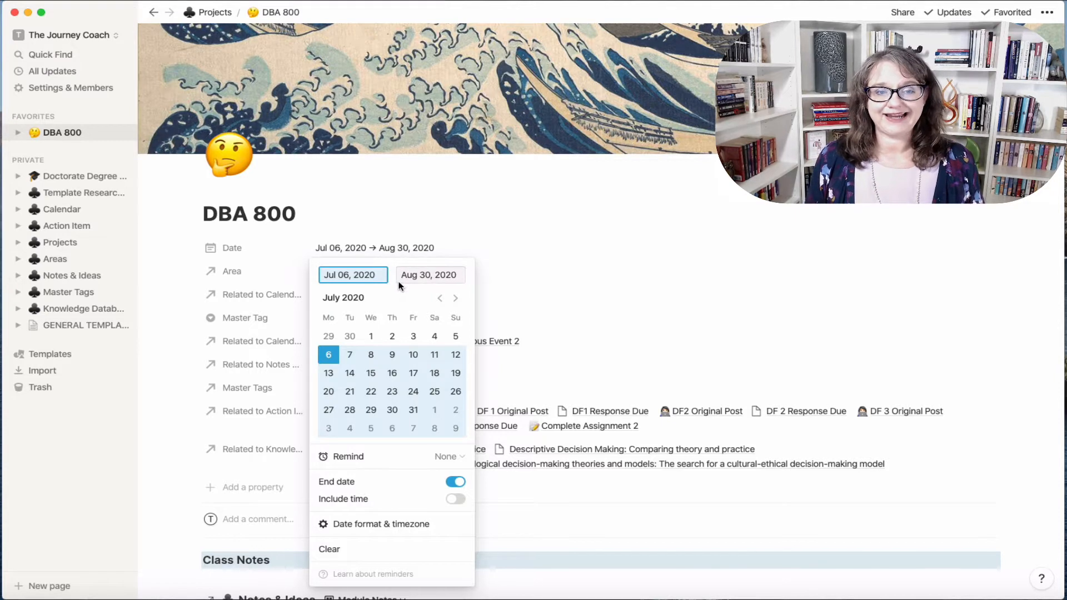
click(640, 364)
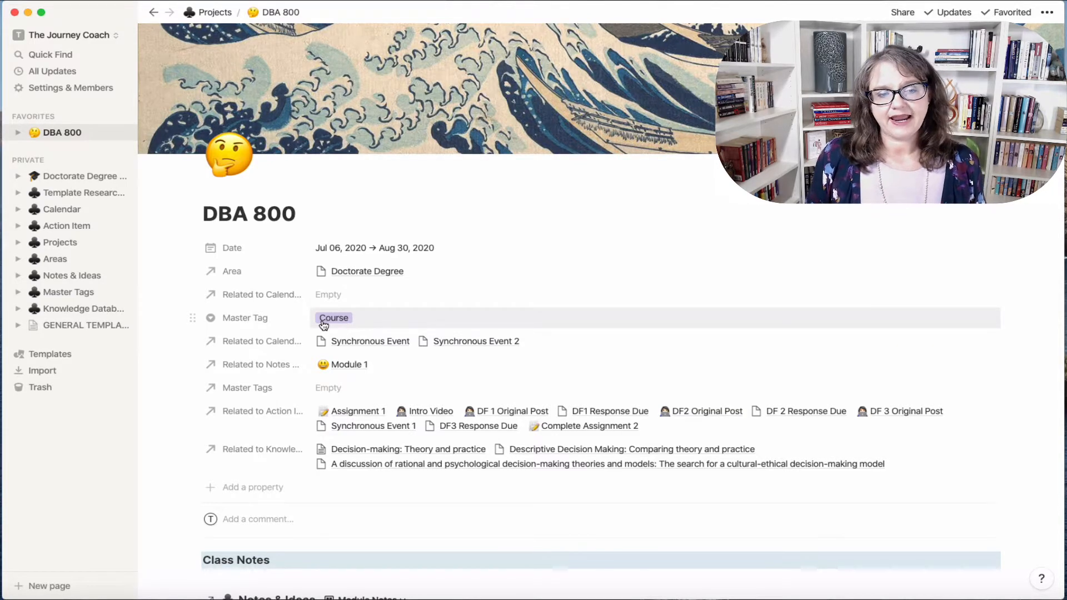
click(216, 320)
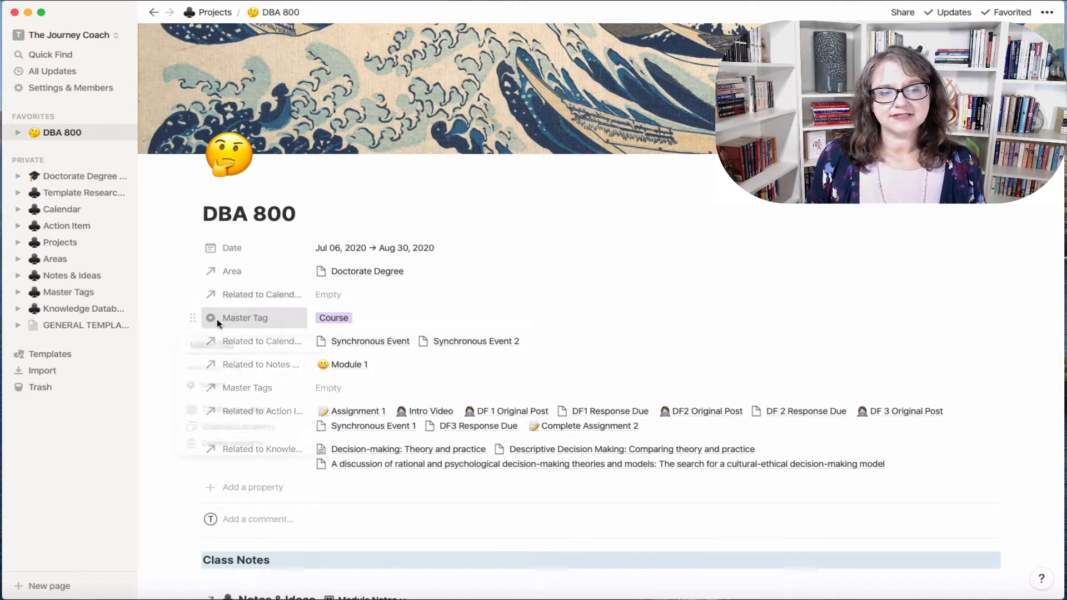
click(398, 326)
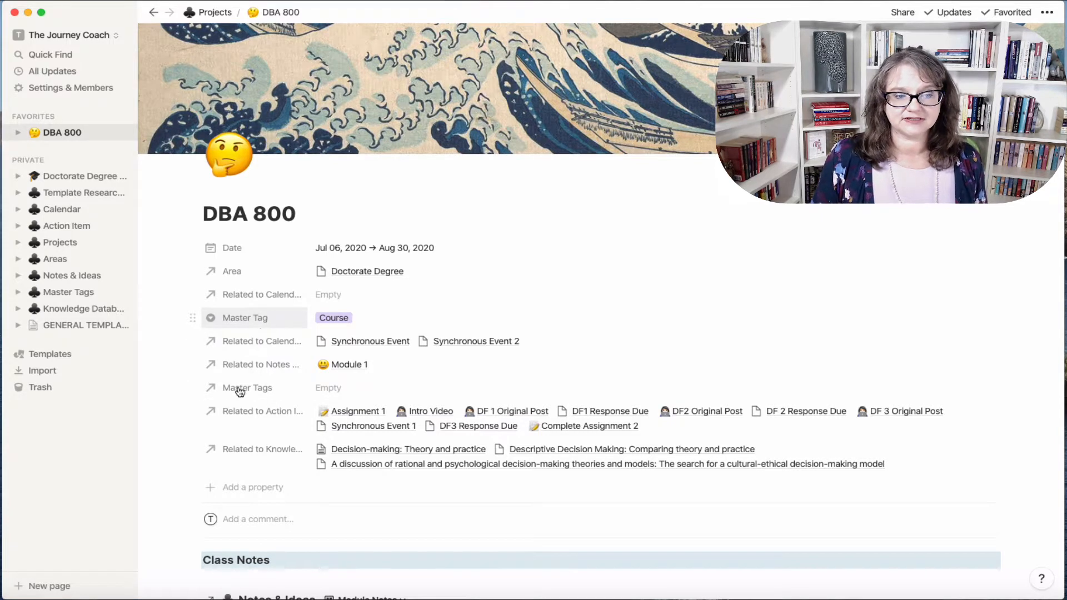
Inspect the Master Tags relation property's settings and the pages available to link, without selecting any
click(195, 390)
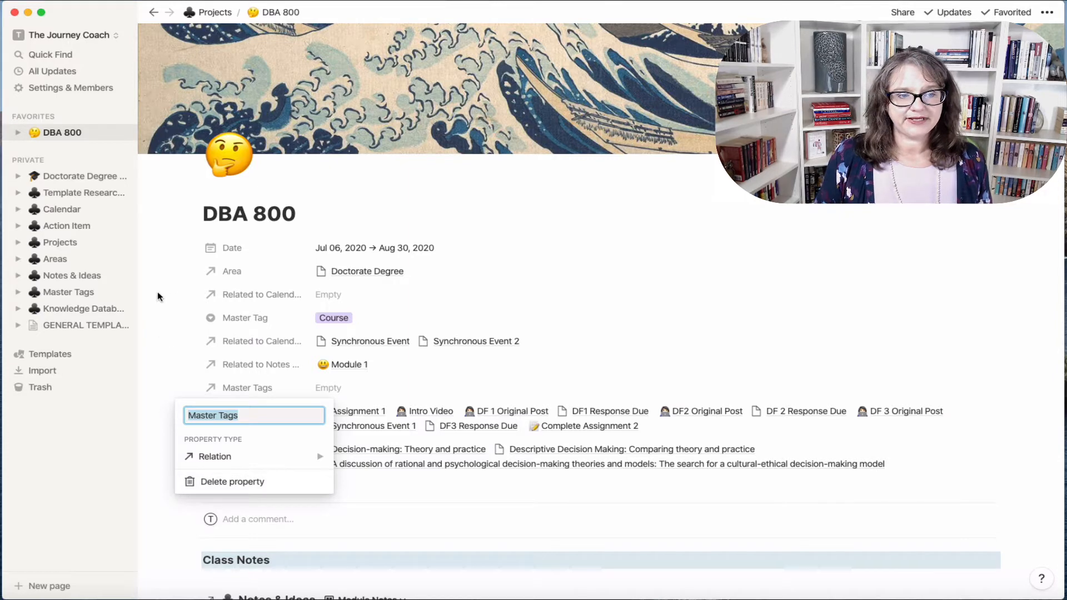
click(170, 300)
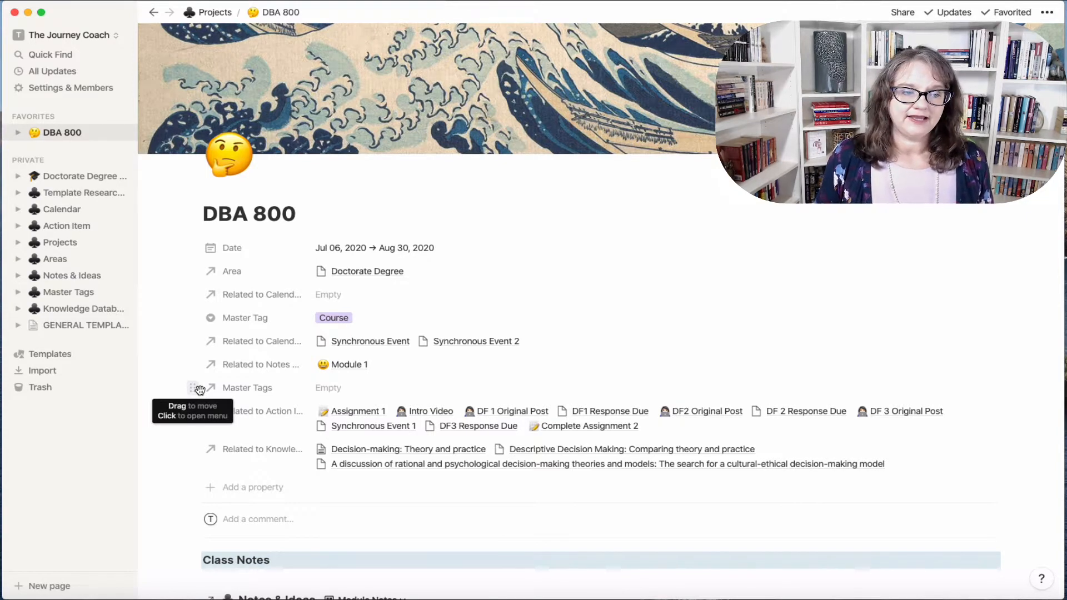
click(324, 389)
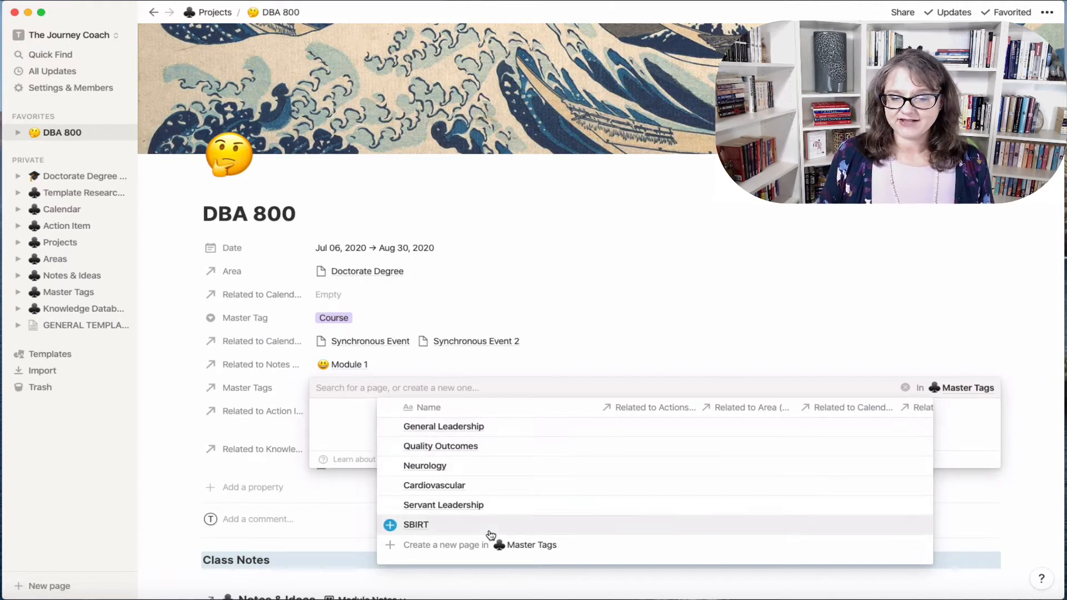
click(175, 394)
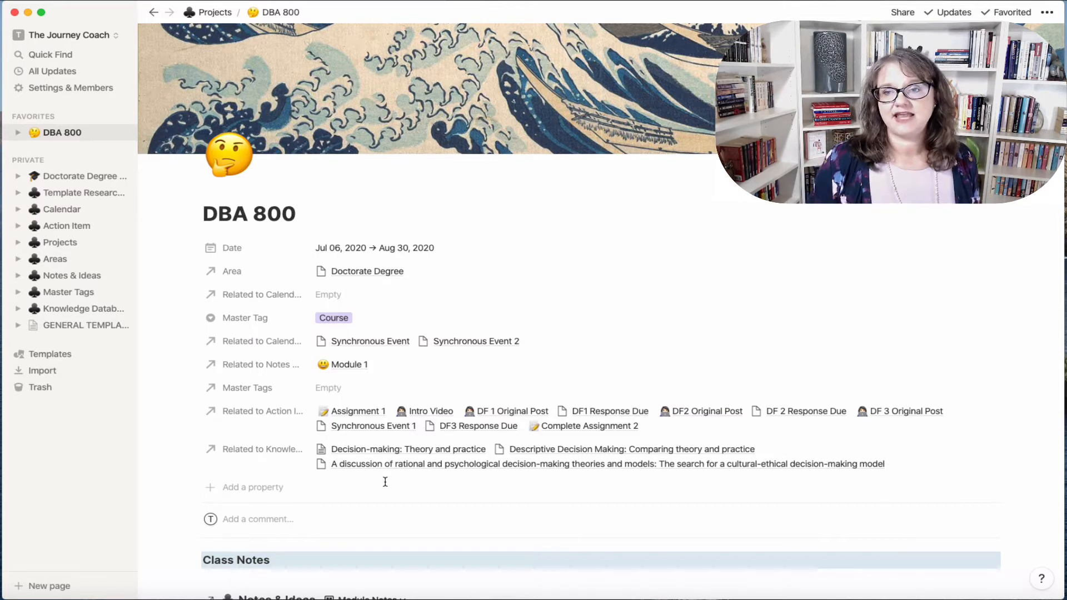
Open a new entry in the Class Notes gallery to view its template choices, and delete the untitled entry
scroll(385, 483, down, 5)
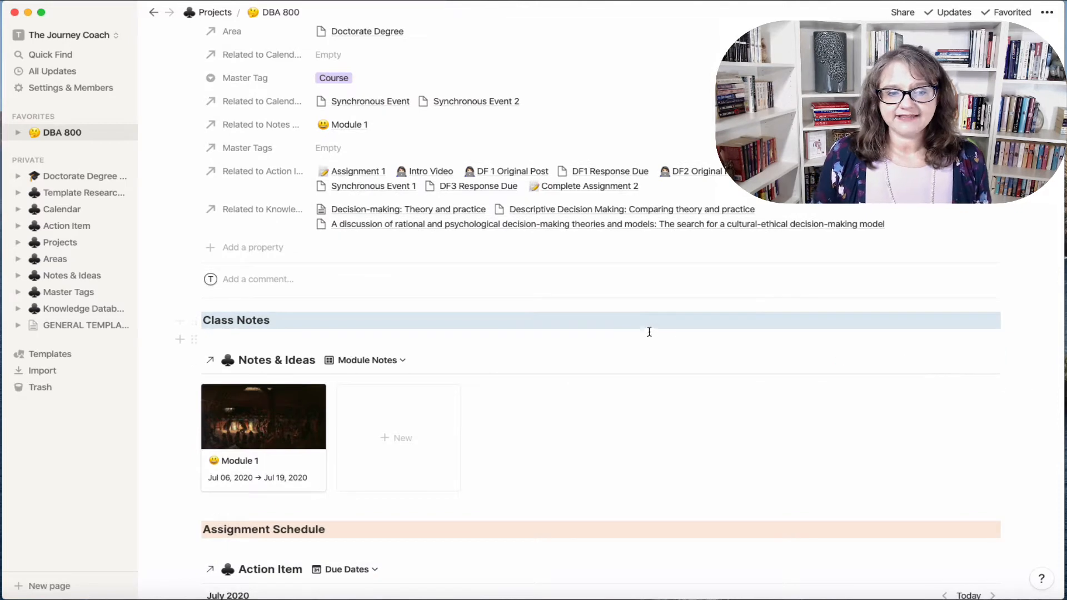
scroll(660, 350, down, 2)
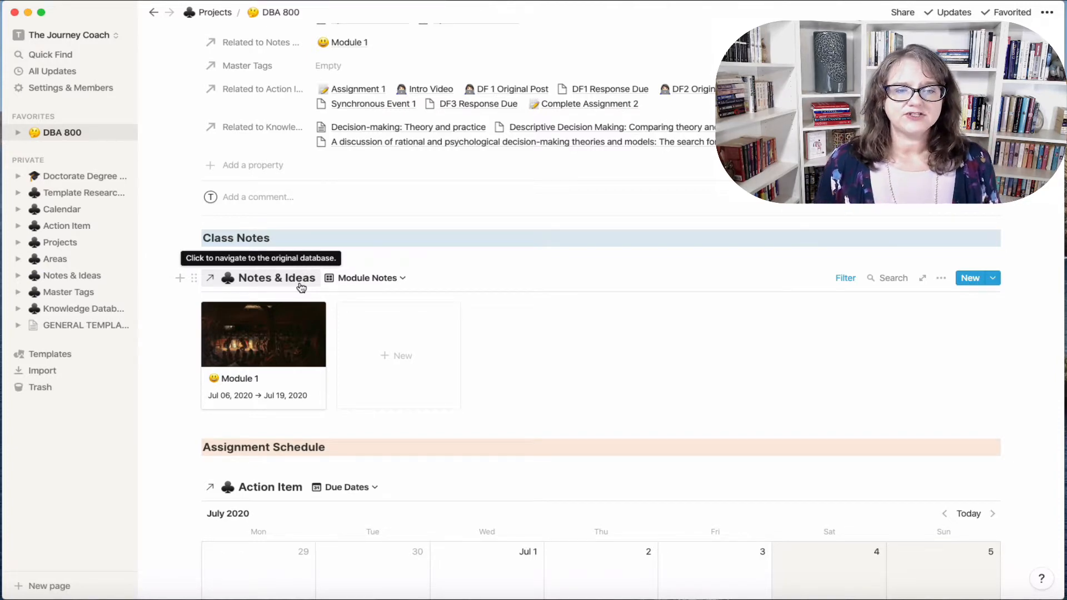
click(417, 383)
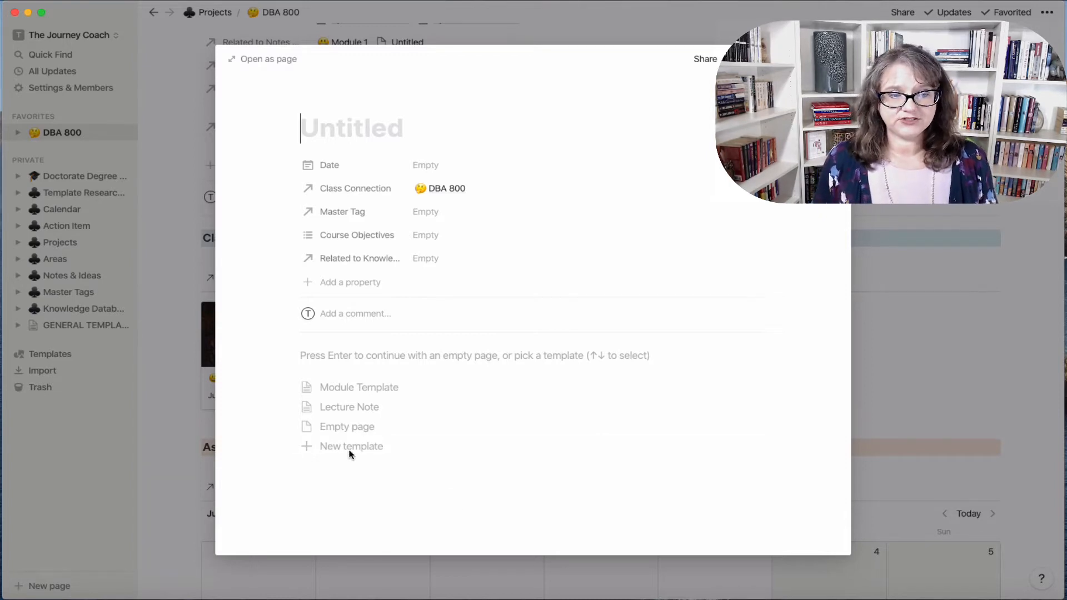
click(160, 395)
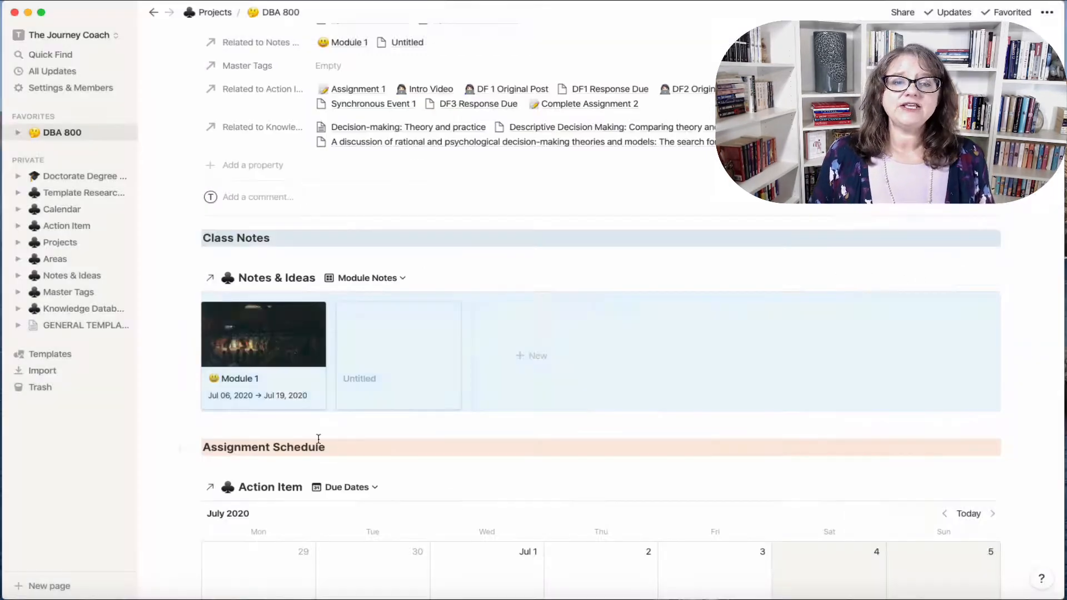
click(446, 315)
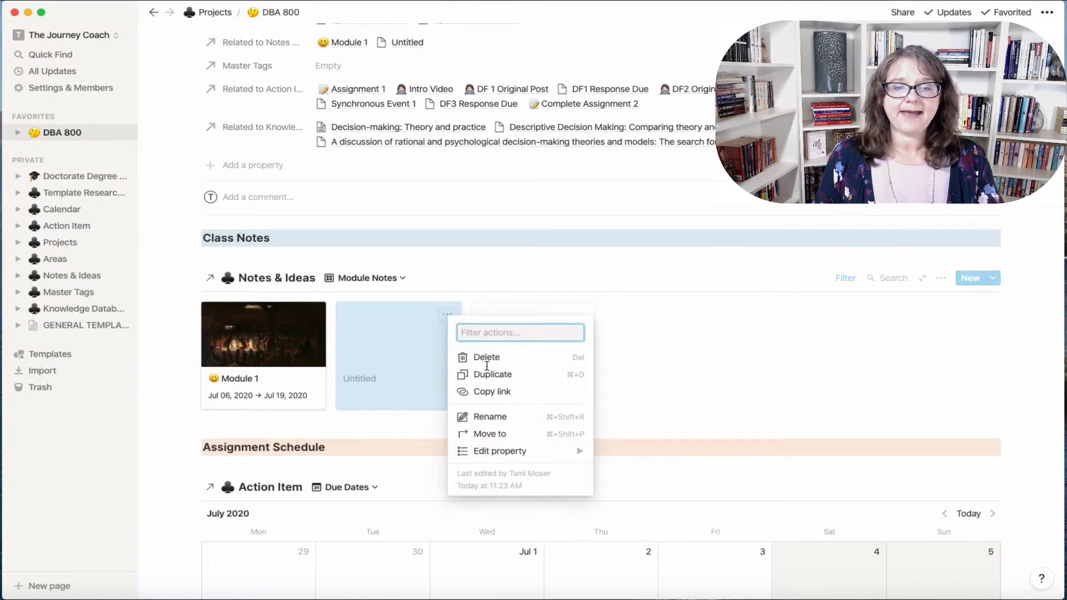
click(502, 356)
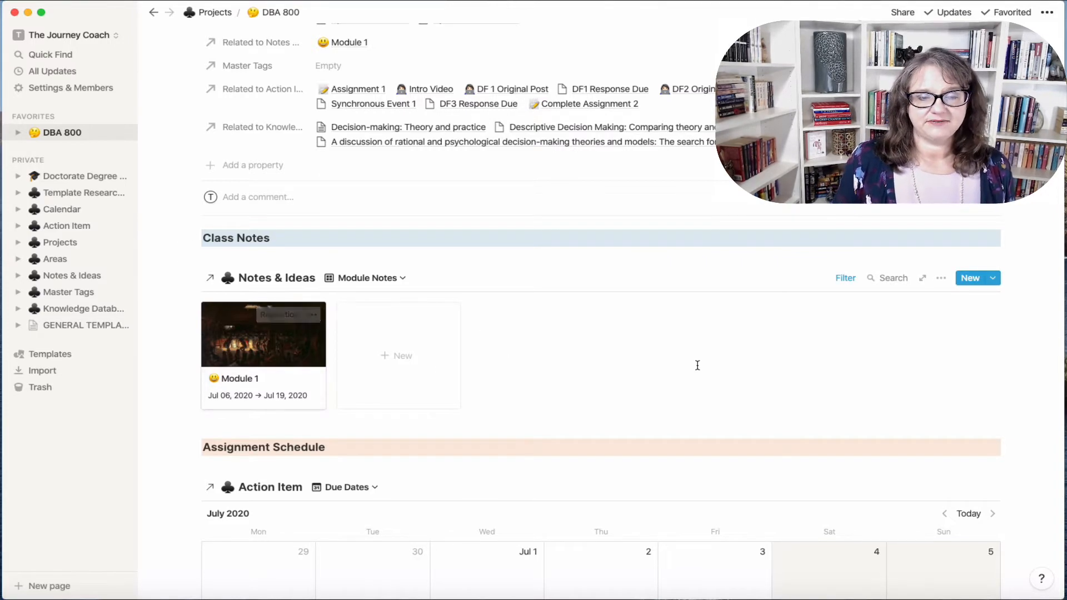
Review the Assignment Schedule calendar and the list of views available for the Action Item database
scroll(695, 365, down, 6)
scroll(694, 367, down, 2)
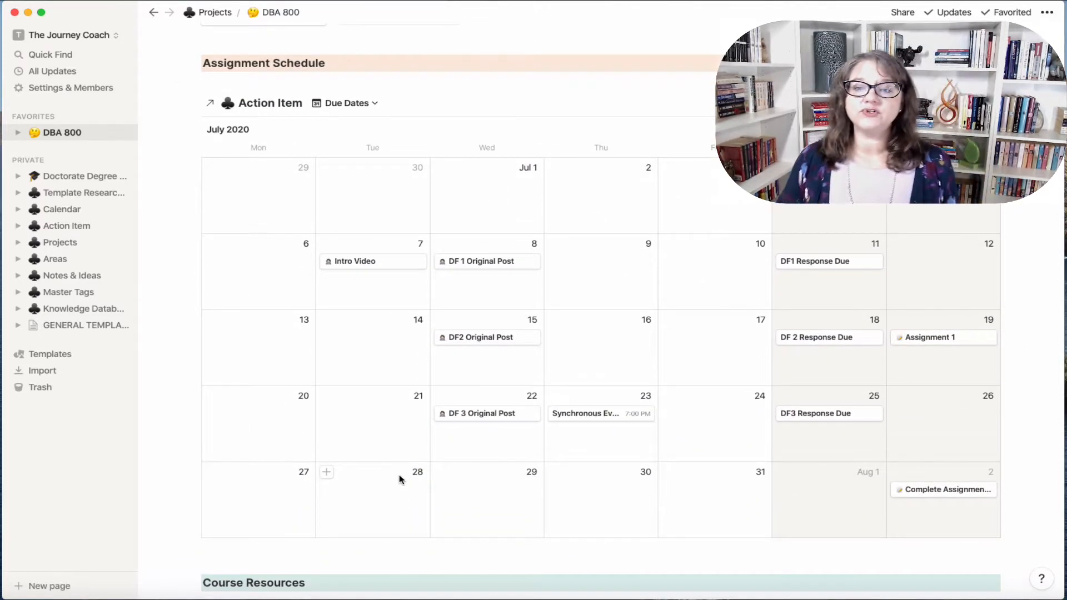
scroll(385, 129, up, 1)
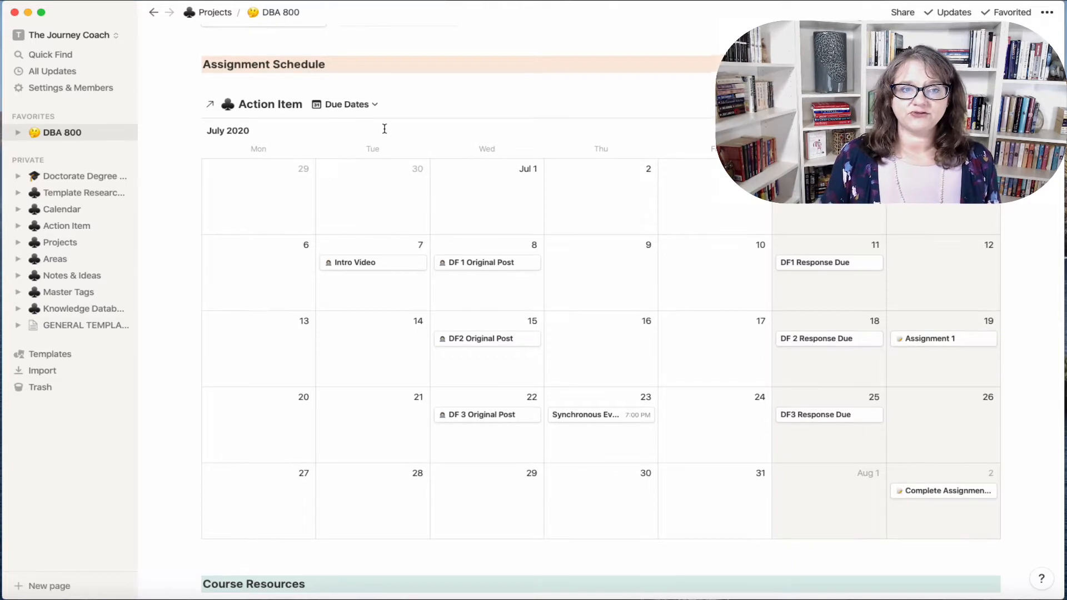
click(376, 105)
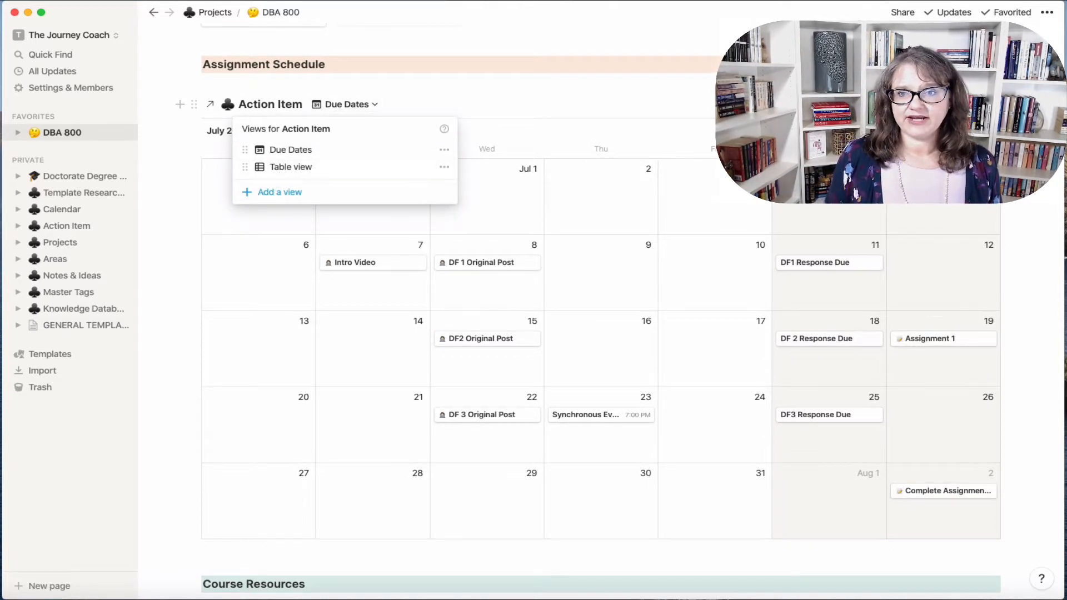
click(633, 149)
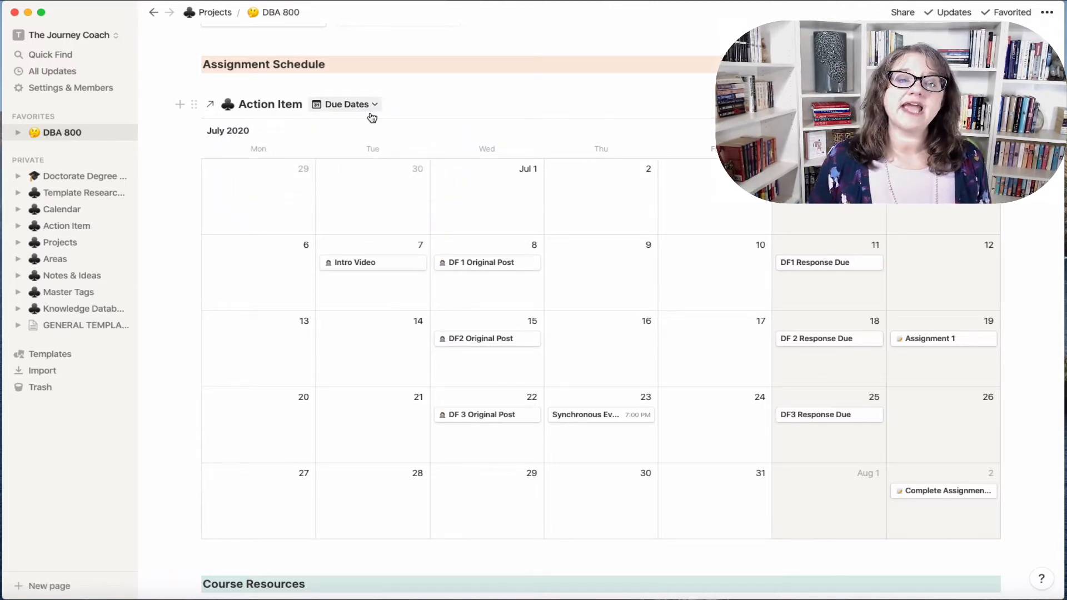
scroll(371, 116, down, 1)
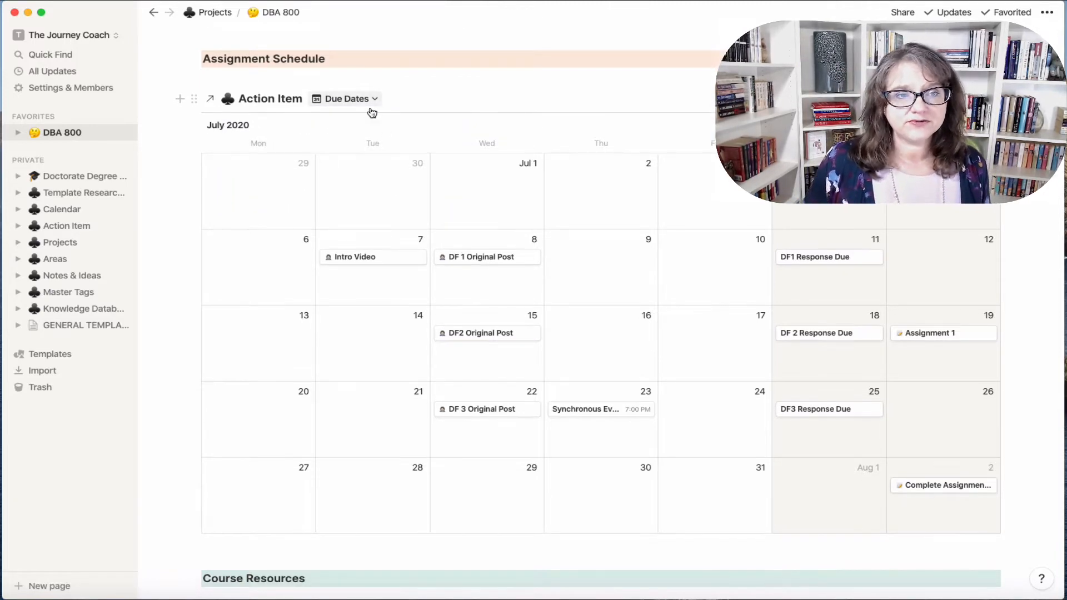
scroll(373, 108, down, 1)
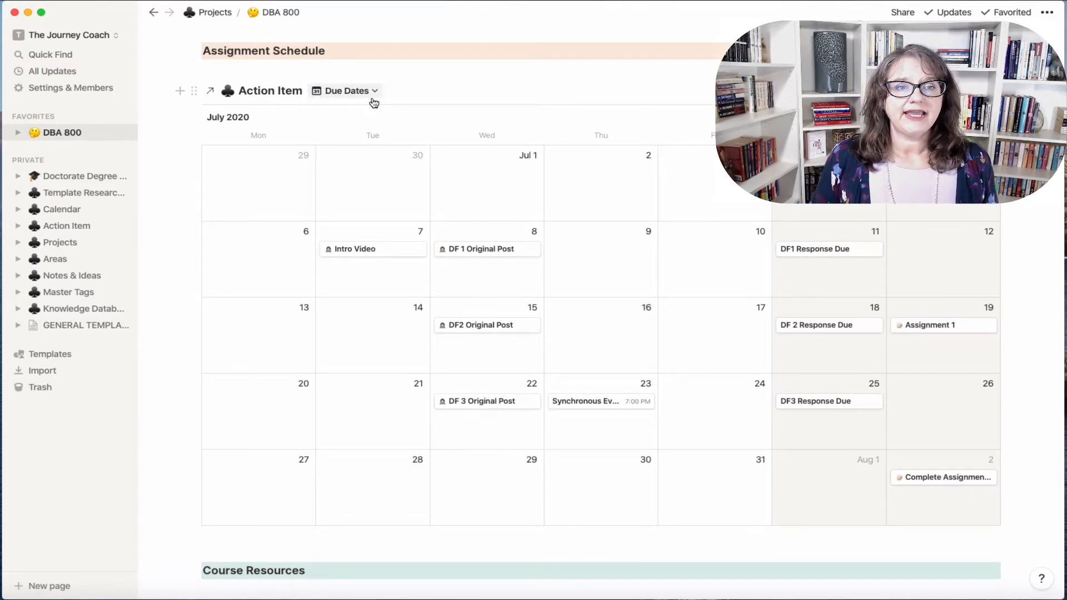
View the Action Item database in Table view and return it to the Due Dates calendar
click(371, 96)
click(336, 153)
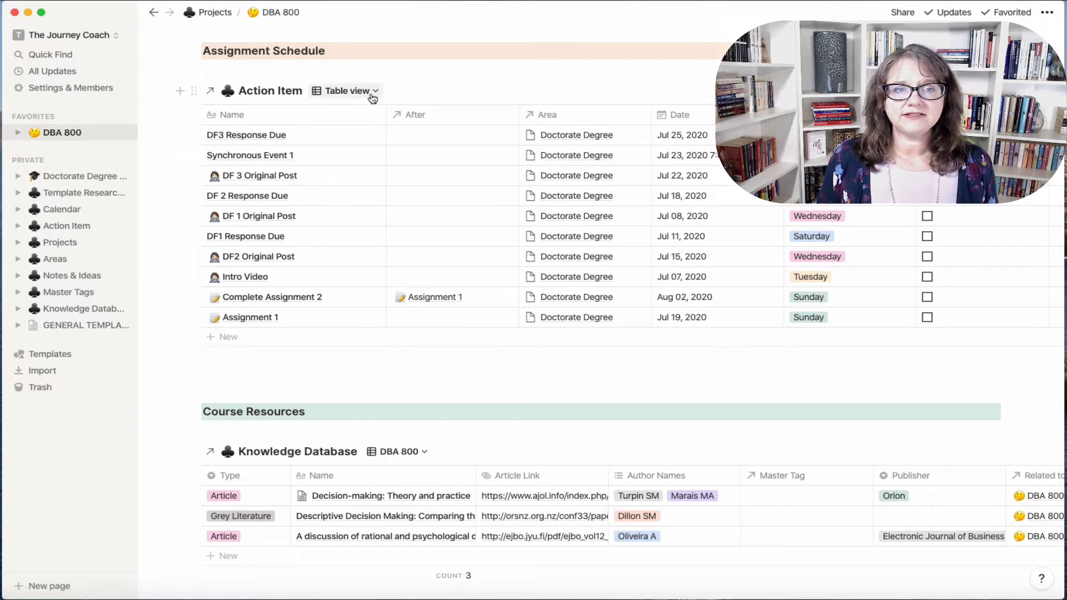
click(380, 96)
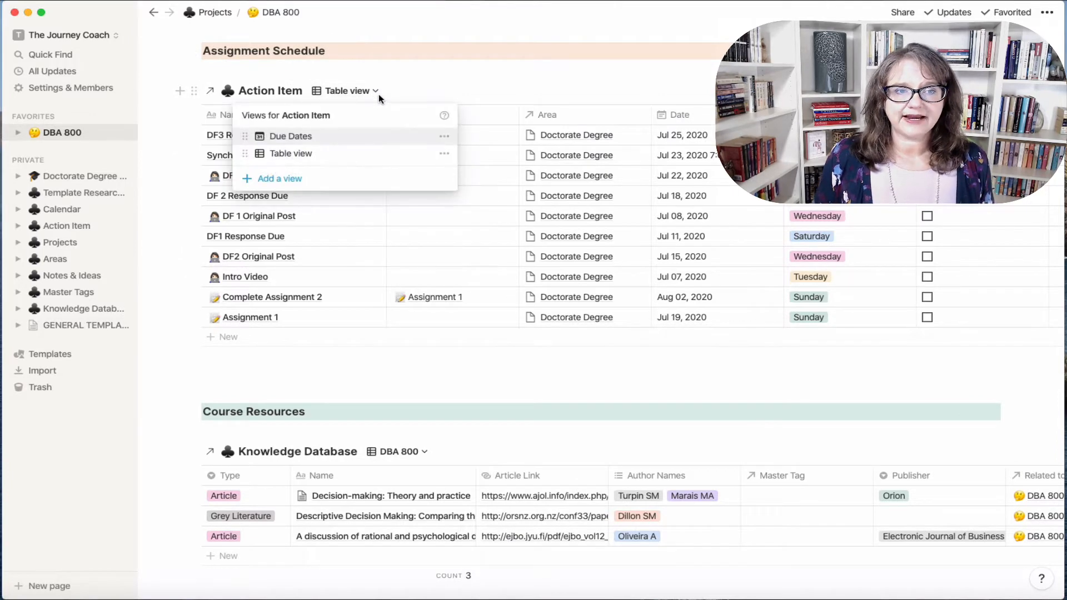
click(303, 142)
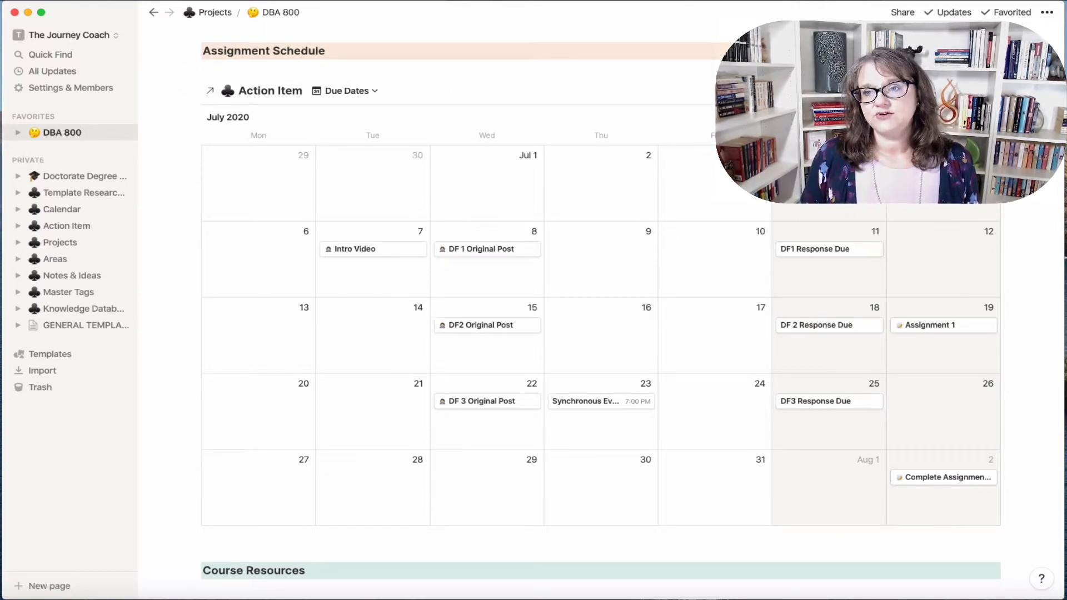
Browse the Due Dates calendar for June and August 2020 and return to July 2020
click(949, 117)
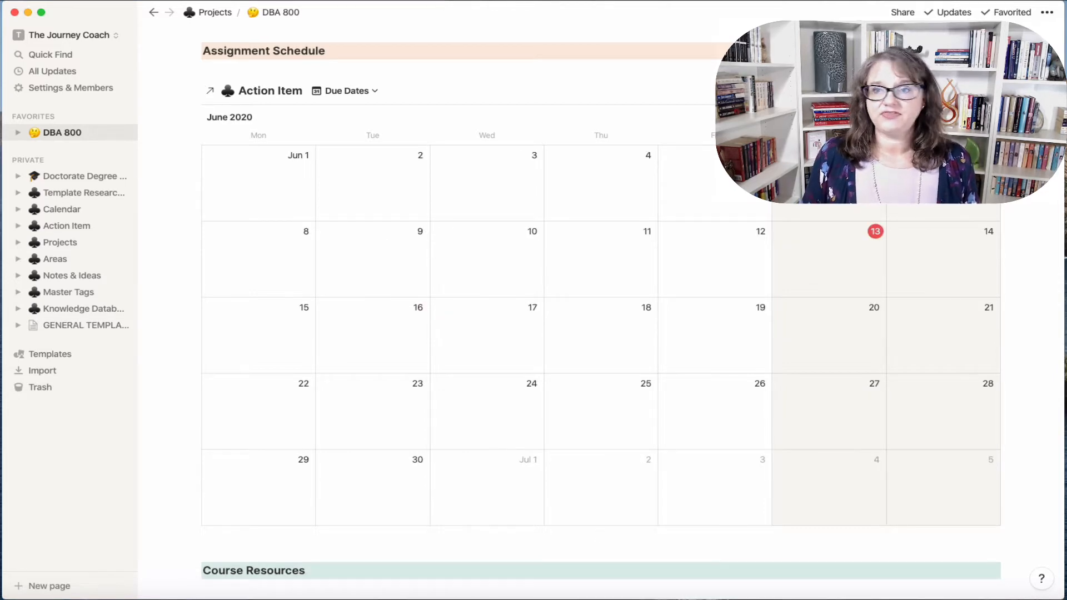
click(992, 117)
click(992, 117)
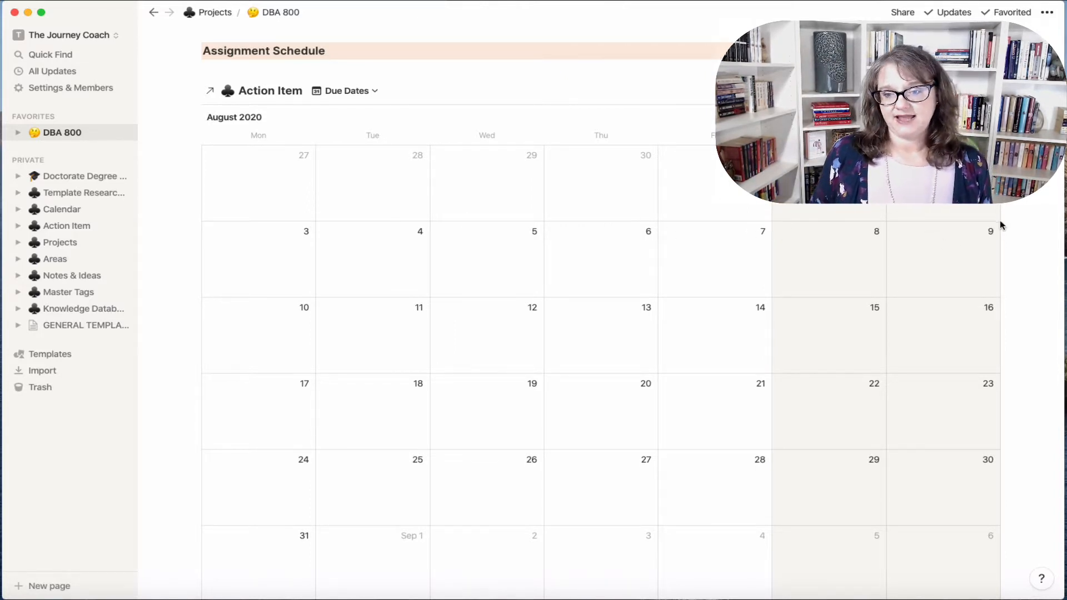
scroll(1001, 225, down, 3)
scroll(1000, 226, up, 3)
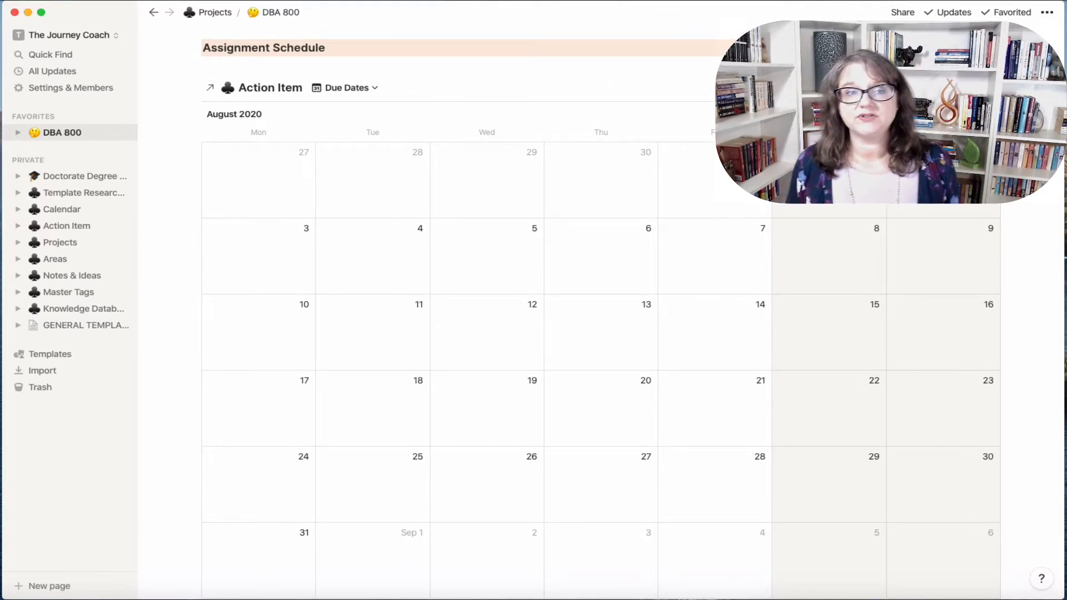
click(967, 114)
Examine the Course Resources section's Knowledge Database, including its available views and all its columns, and return to Class Notes
scroll(995, 474, down, 5)
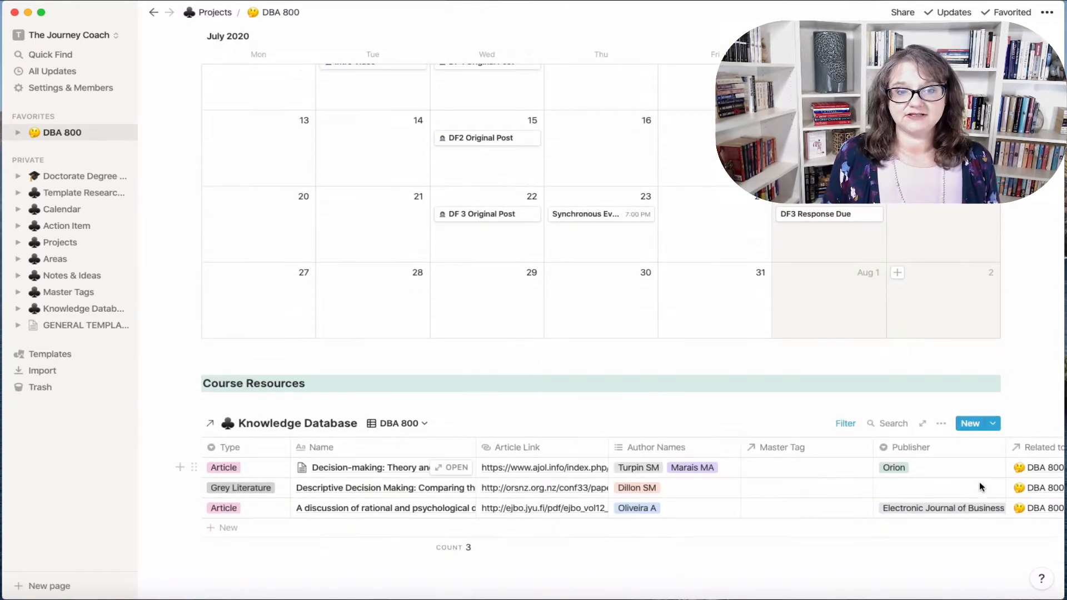
scroll(611, 447, down, 5)
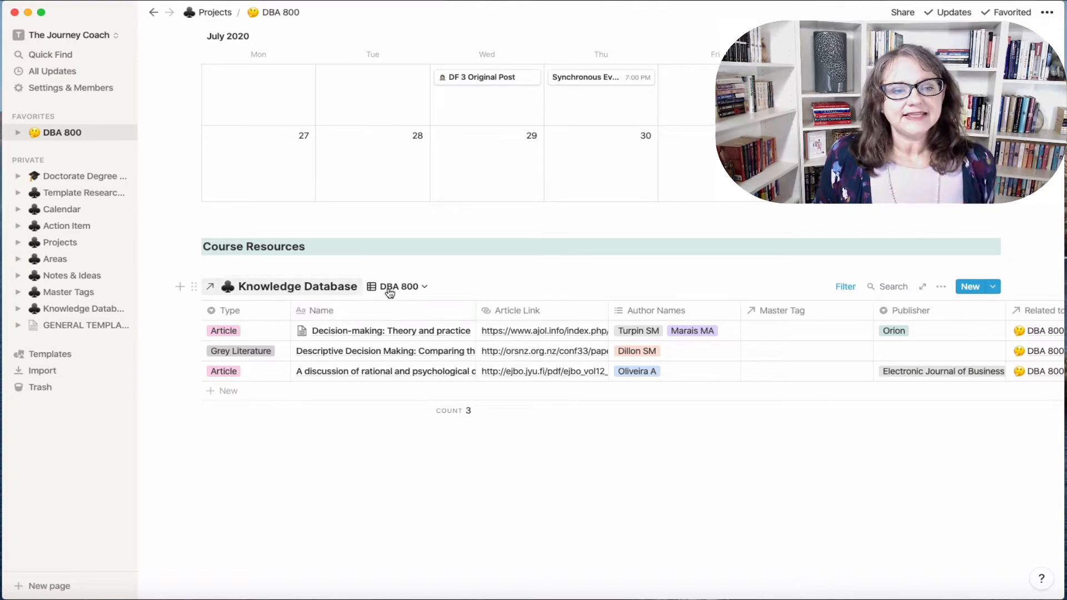
click(417, 287)
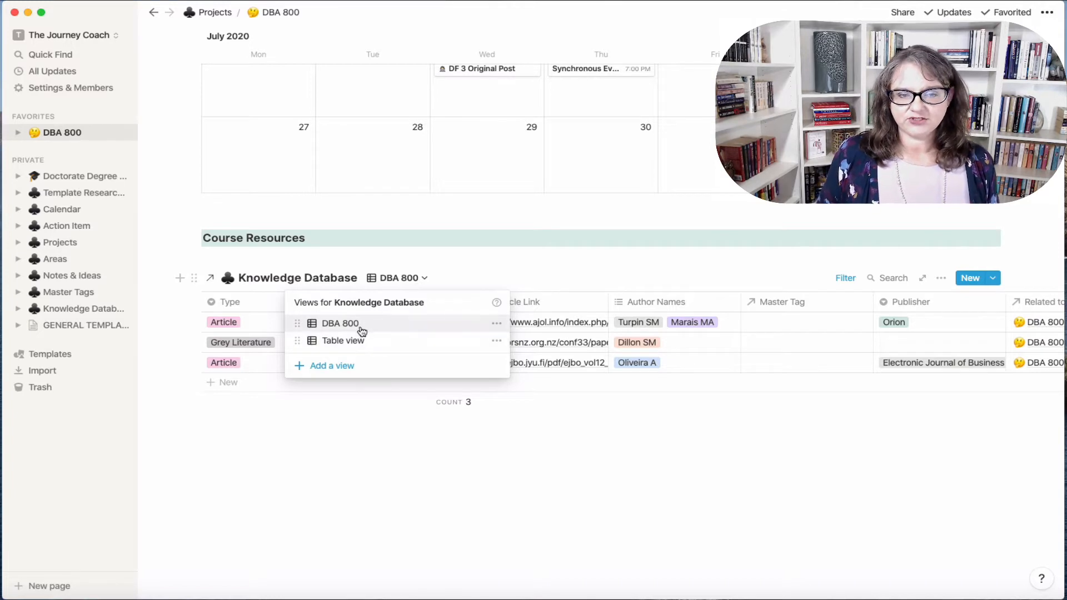
click(366, 438)
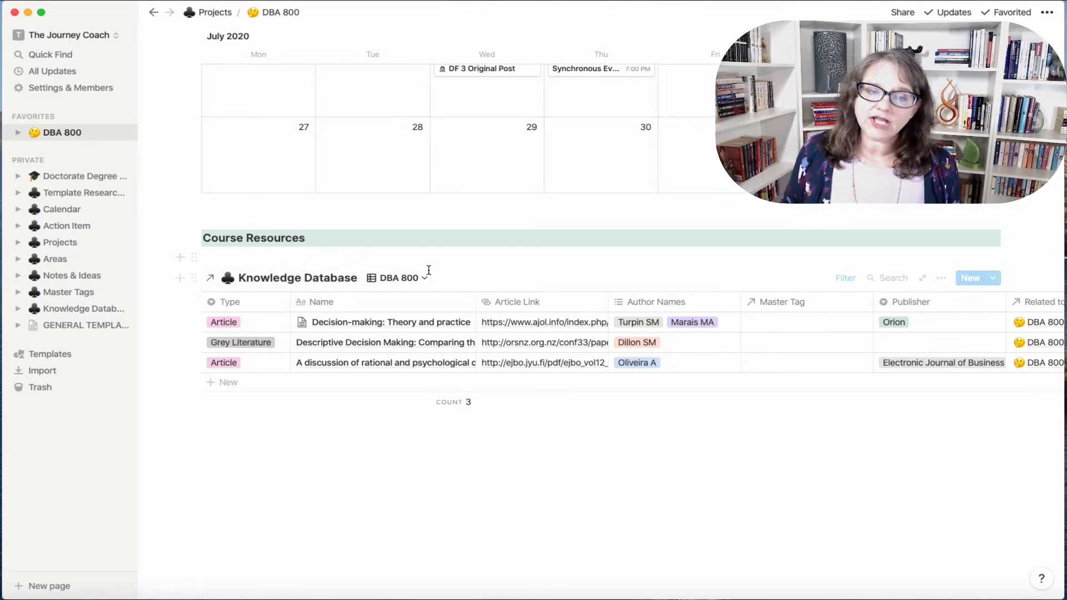
scroll(948, 337, right, 3)
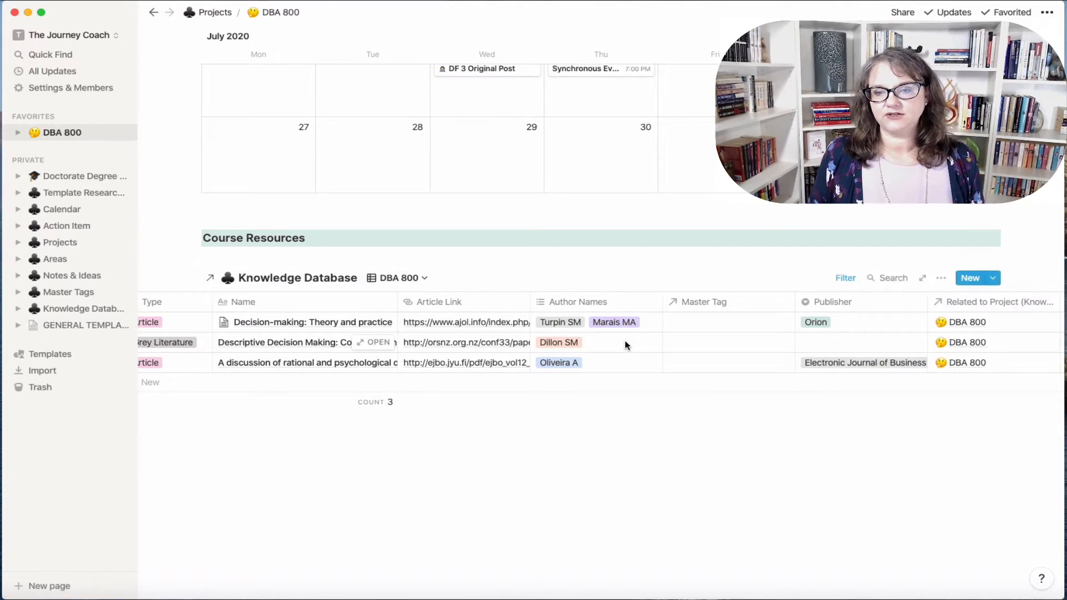
scroll(624, 340, left, 3)
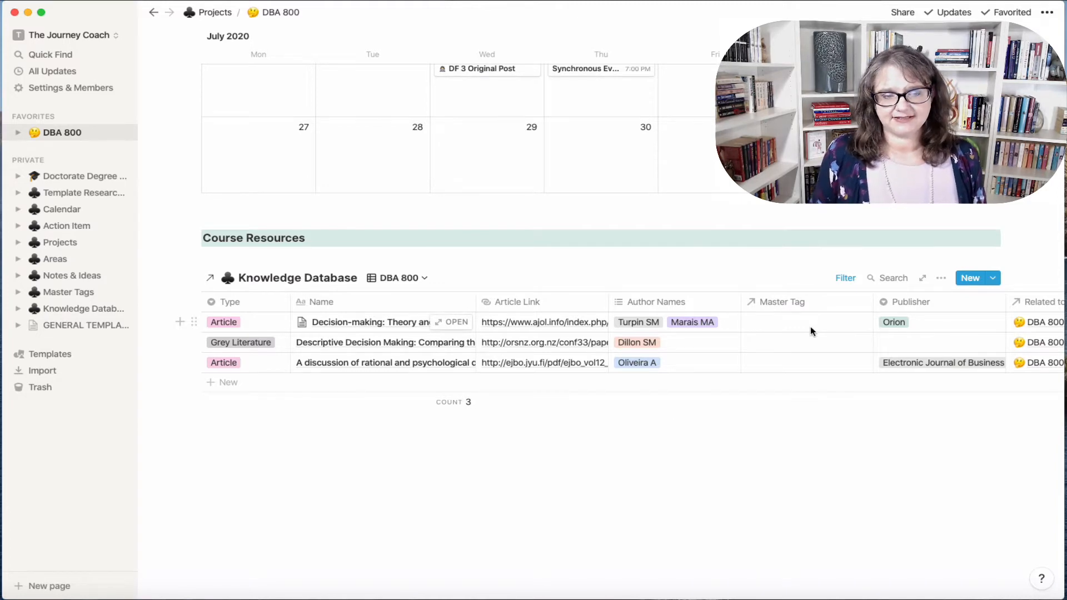
scroll(810, 325, up, 15)
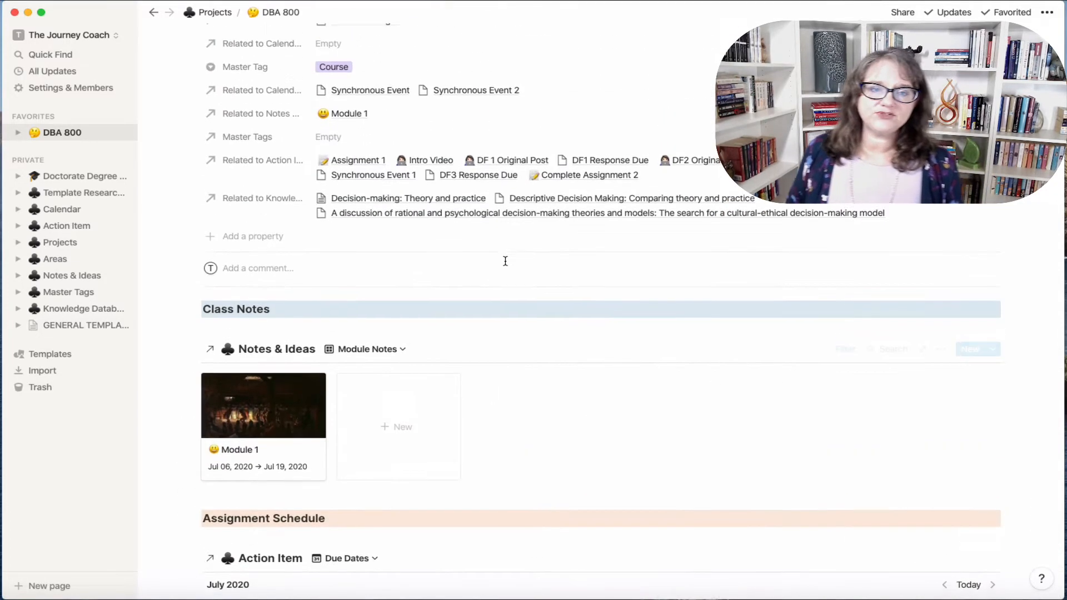
Review the DBA 800 page's properties and Class Notes, and examine all columns of the Projects database
scroll(505, 264, up, 5)
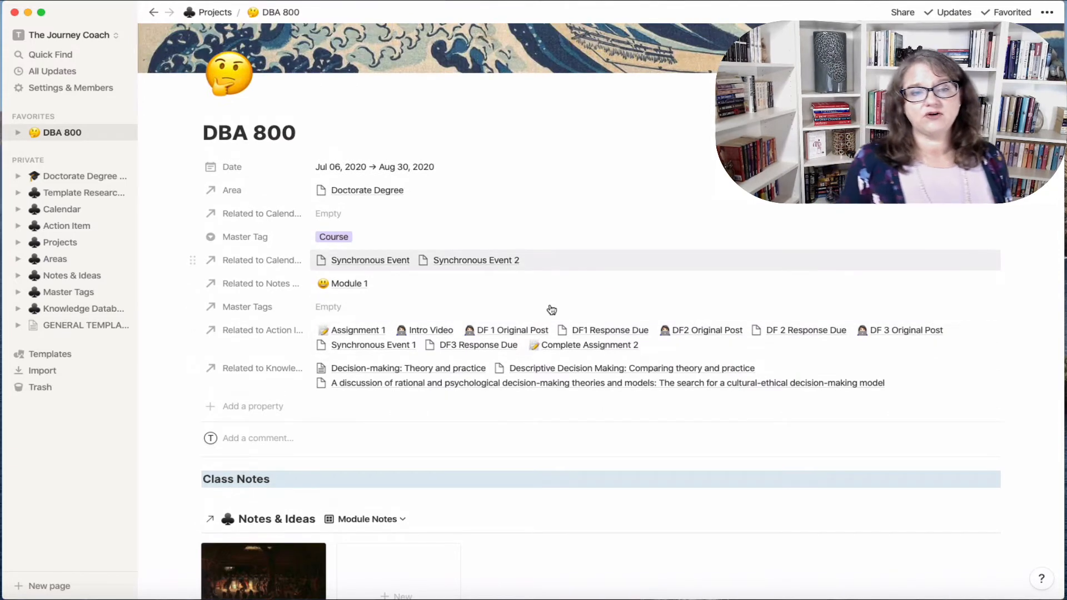
scroll(551, 310, down, 4)
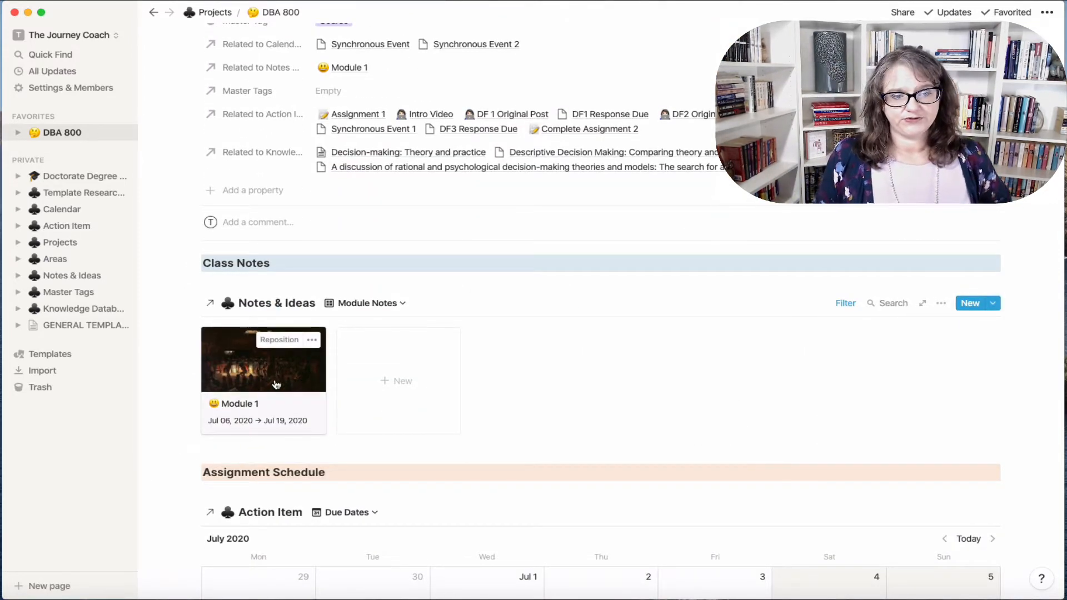
scroll(698, 314, up, 6)
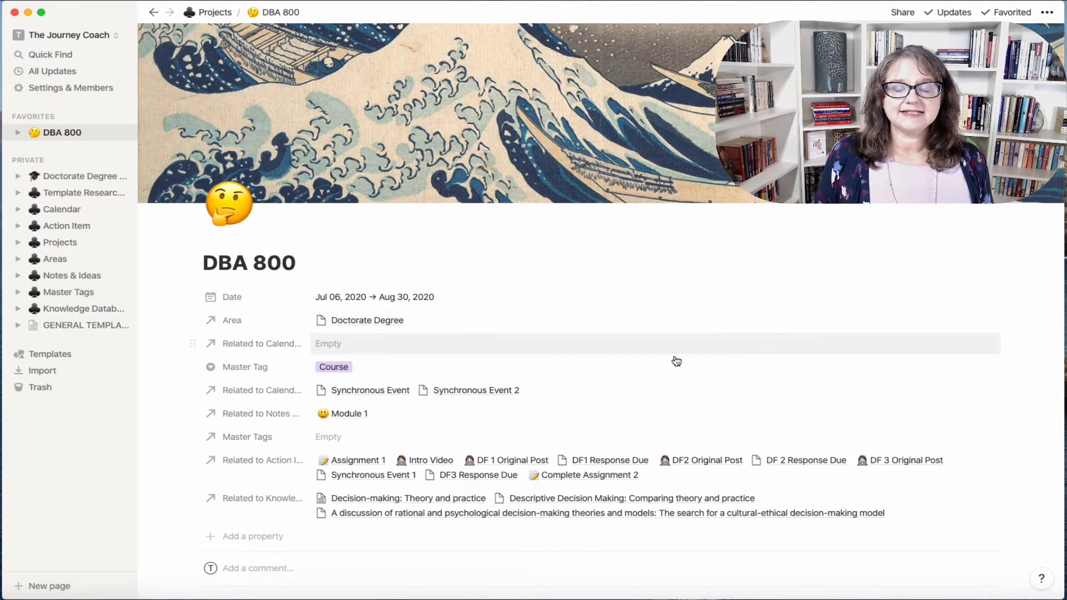
click(74, 246)
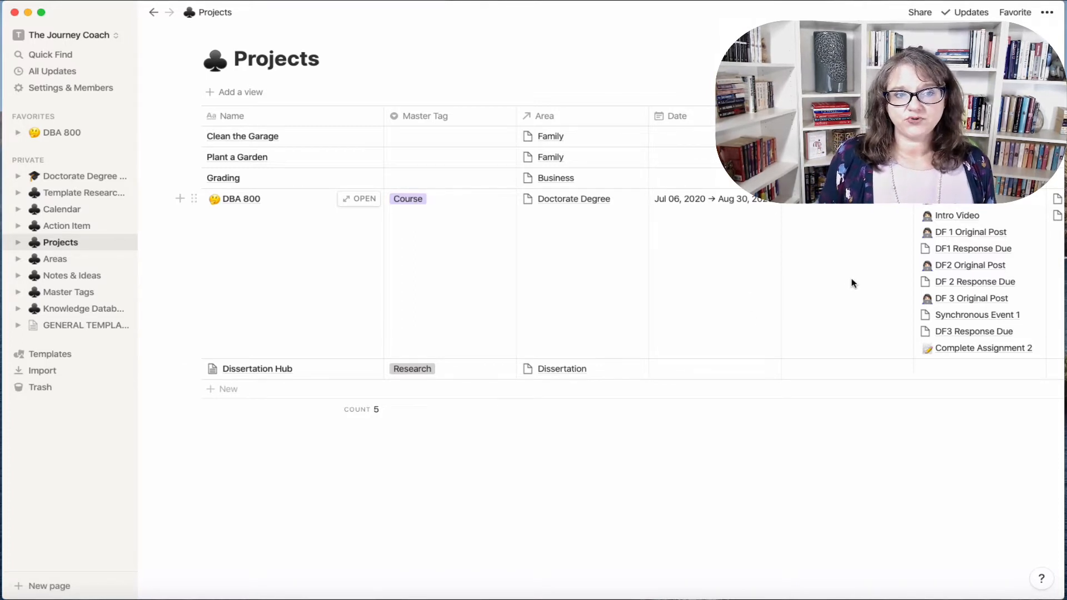
scroll(875, 278, right, 15)
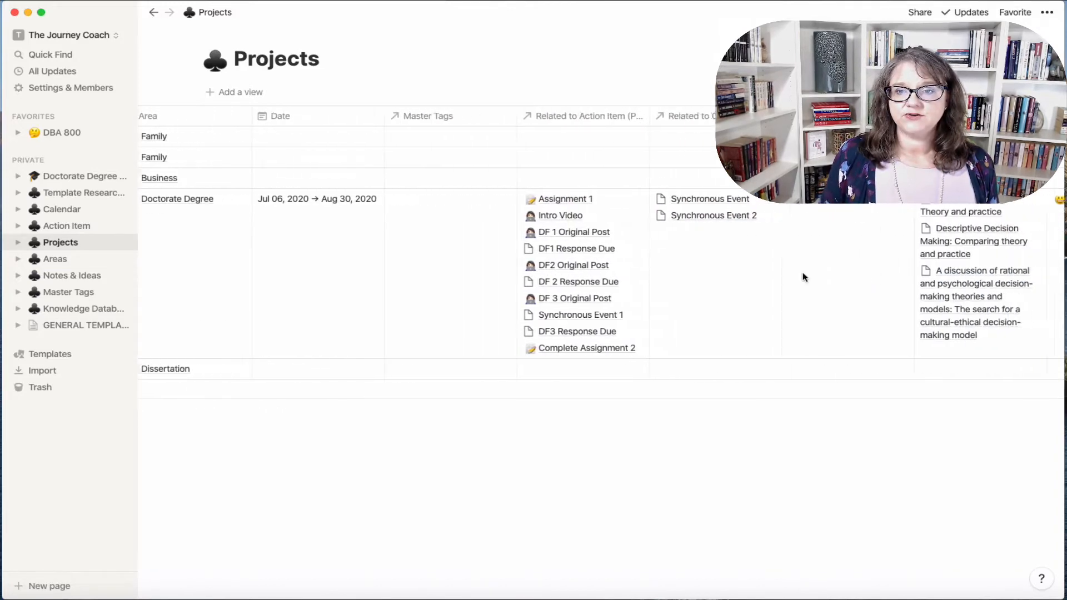
scroll(985, 257, left, 15)
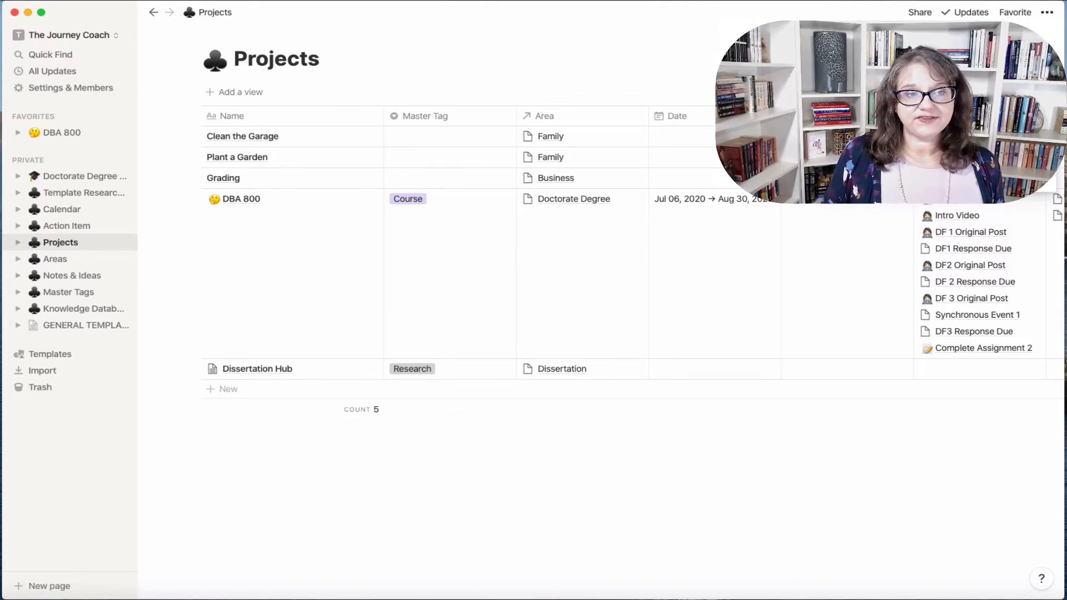
Create a new Projects entry with the preset course sections and delete the stray slash under its Class Notes heading
click(945, 142)
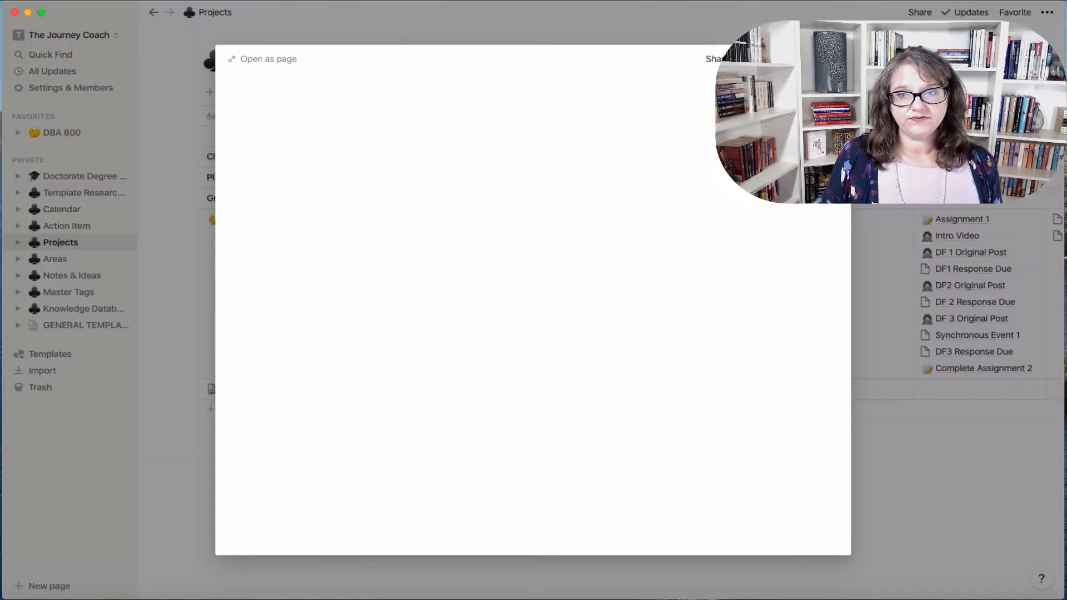
scroll(821, 448, down, 3)
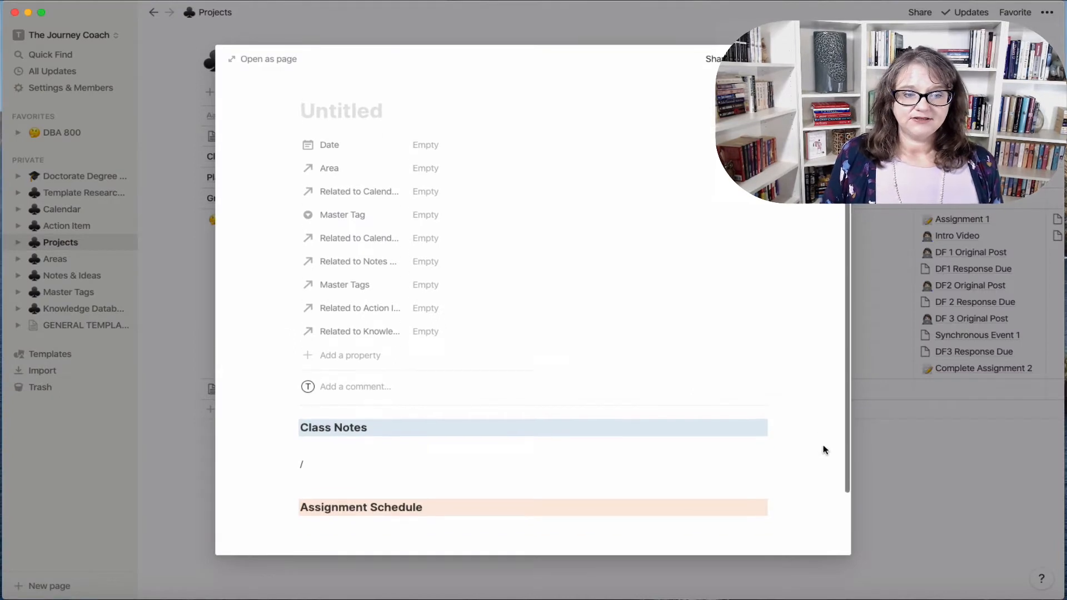
scroll(822, 448, up, 2)
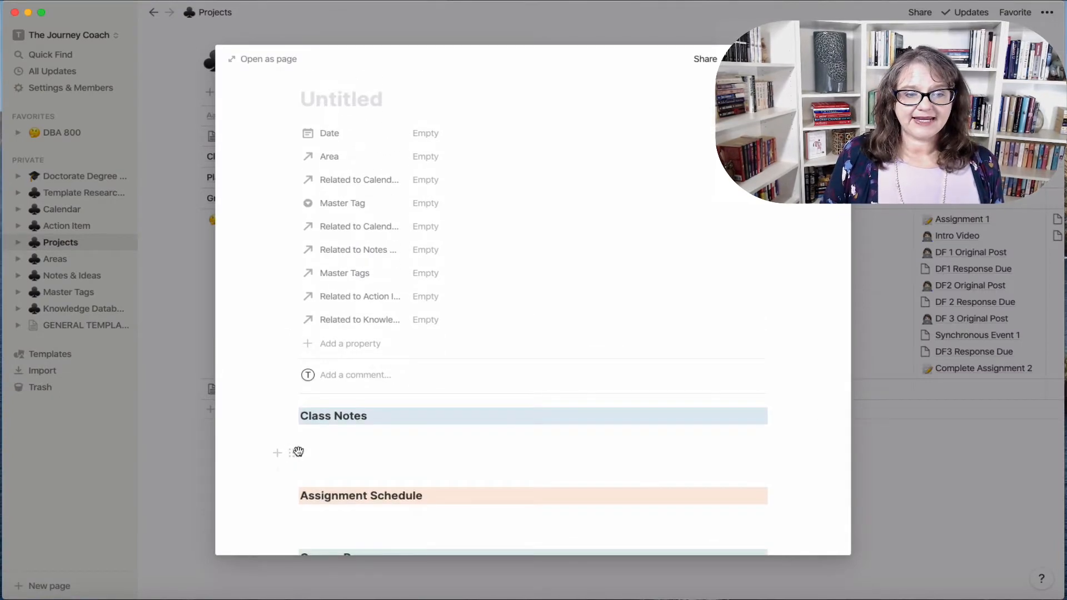
click(291, 453)
key(Escape)
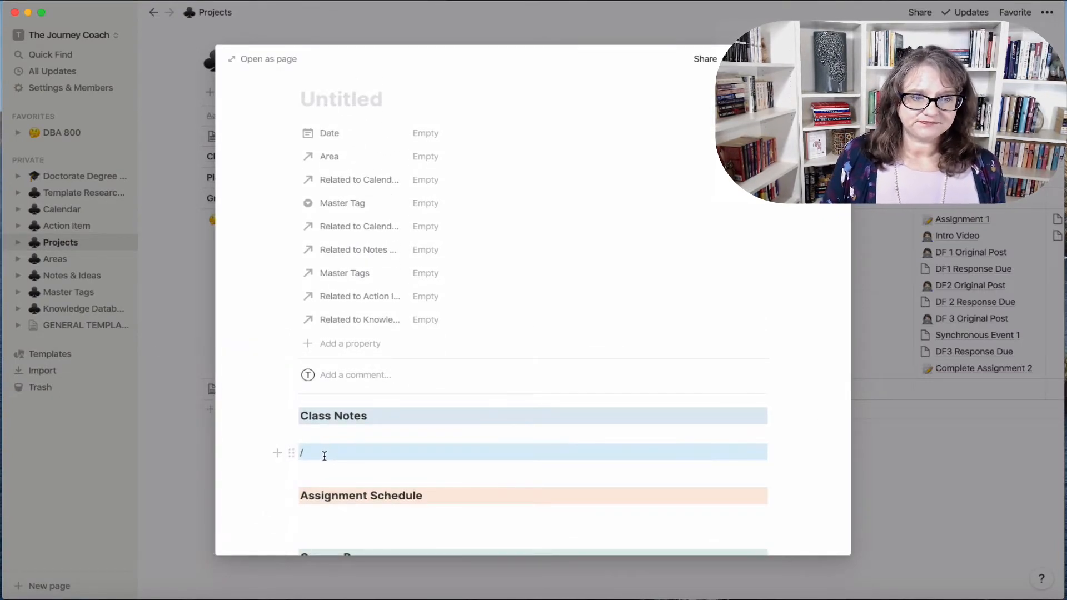
click(324, 456)
key(BackSpace)
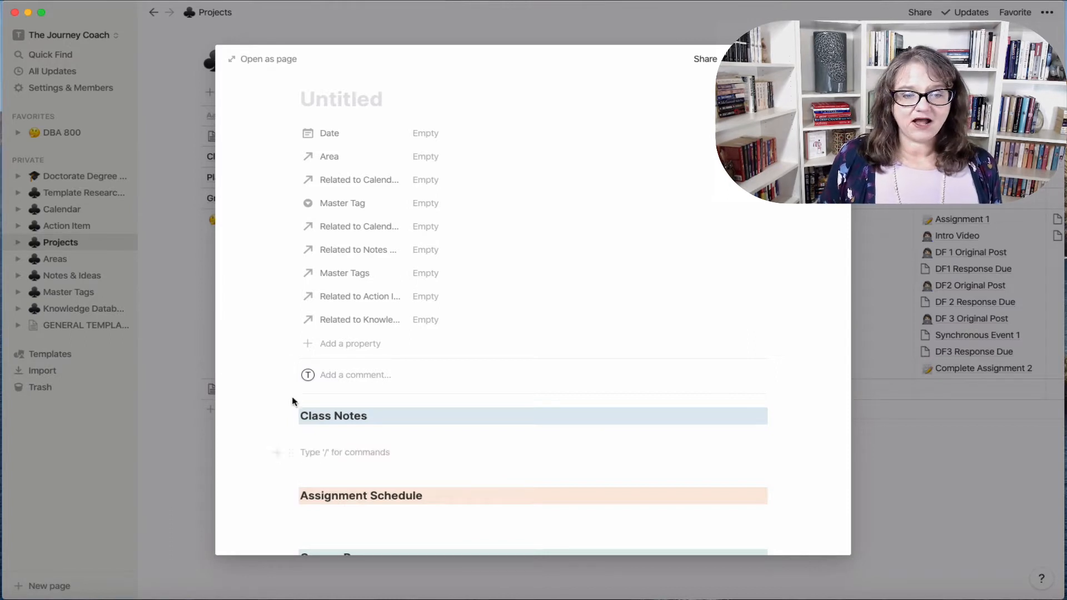
Review the new entry's empty properties and its Class Notes, Assignment Schedule and Course Resources headings, and close it
scroll(572, 445, up, 1)
scroll(571, 447, down, 3)
scroll(572, 448, up, 3)
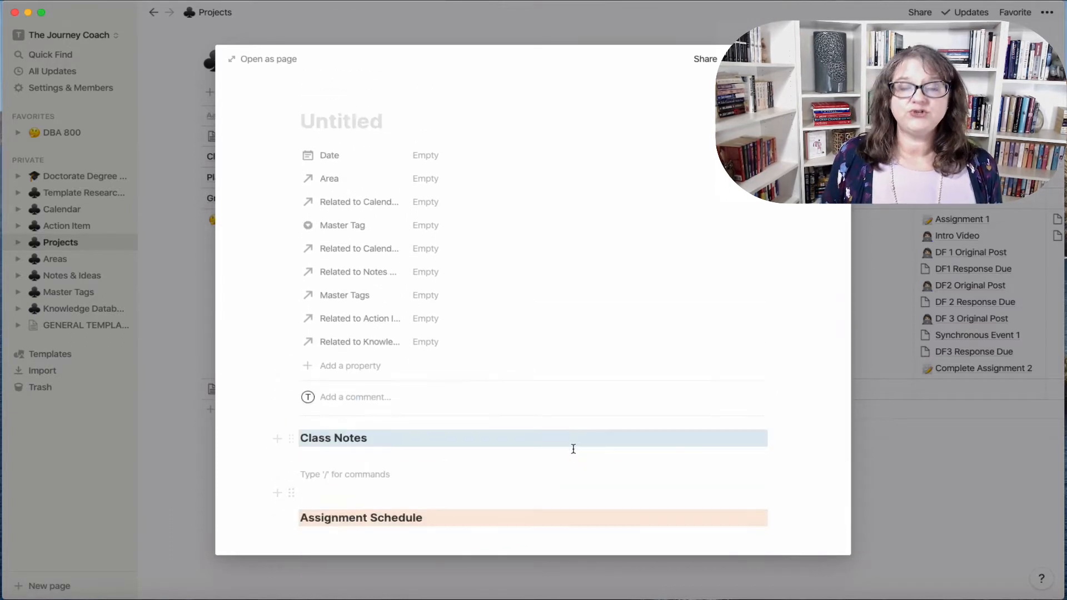
scroll(680, 479, down, 3)
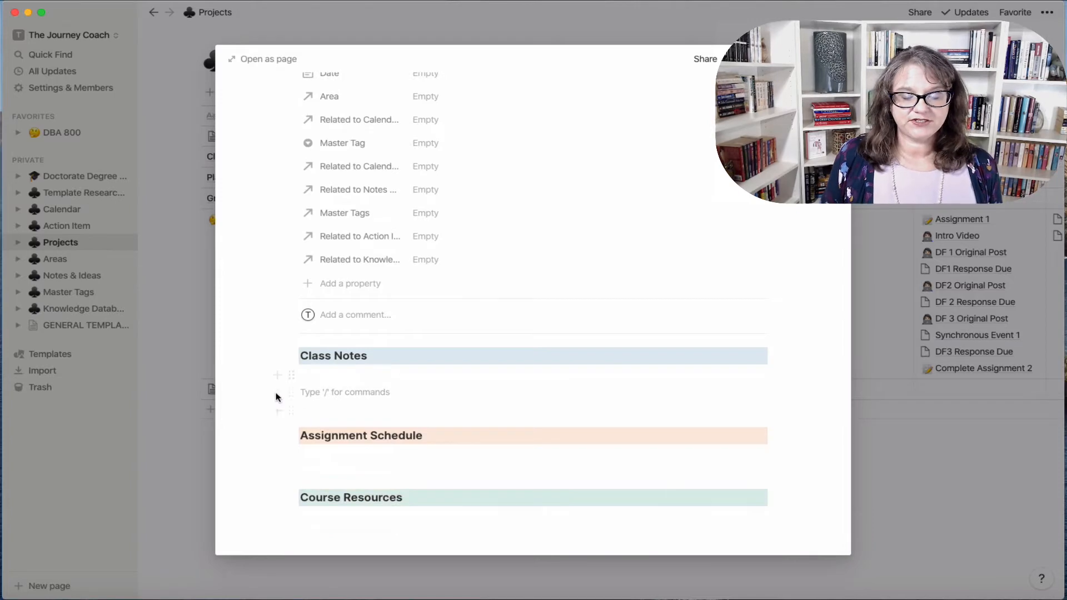
click(972, 489)
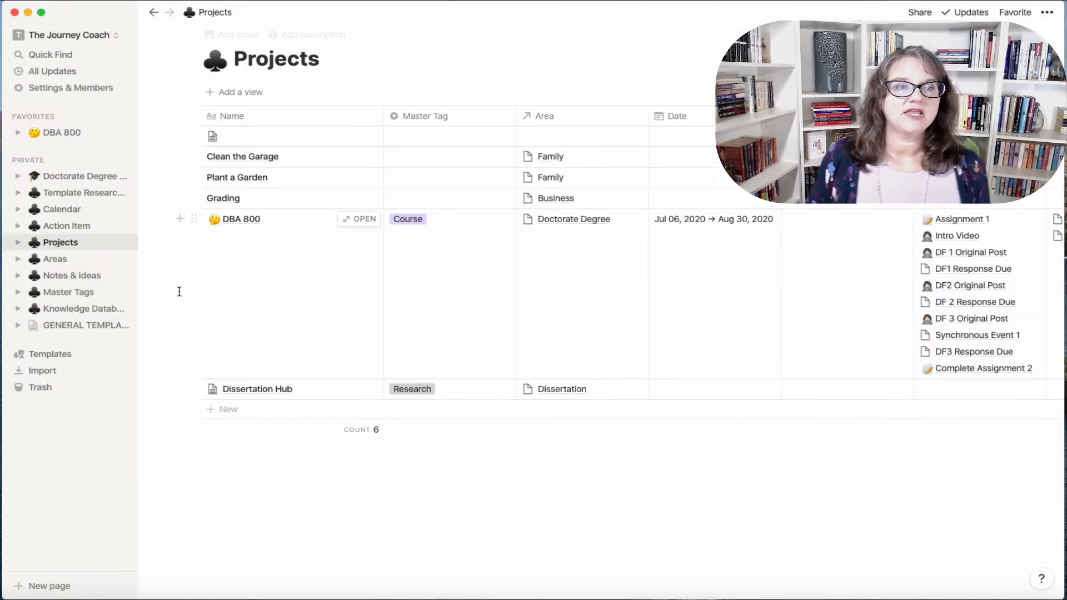
Reopen the DBA 800 page and review its properties, Class Notes gallery and Assignment Schedule calendar for July 2020
click(70, 134)
scroll(923, 482, down, 5)
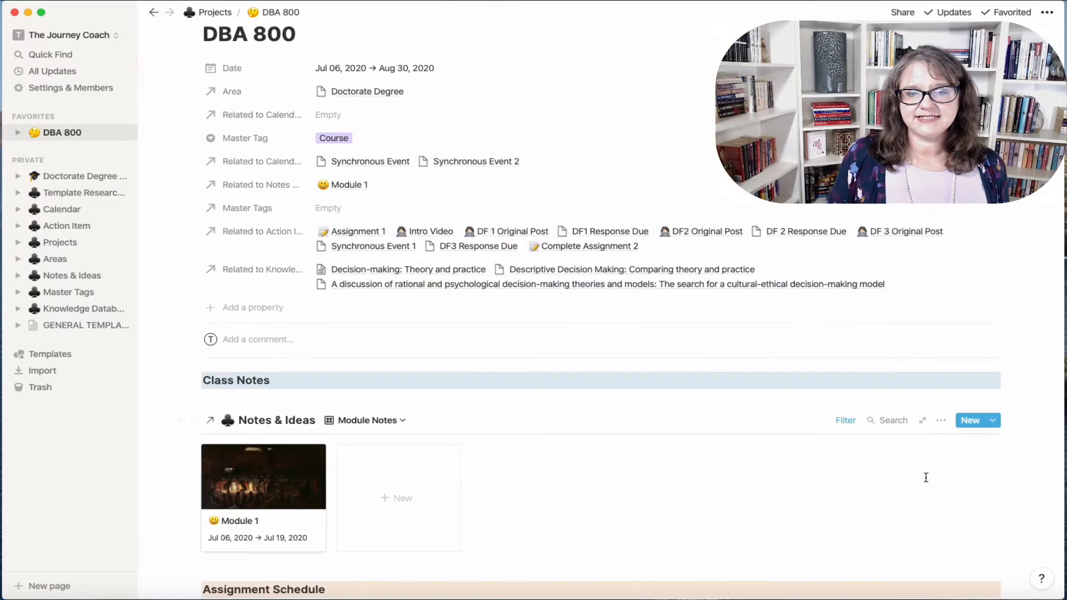
scroll(922, 483, up, 4)
scroll(907, 523, down, 5)
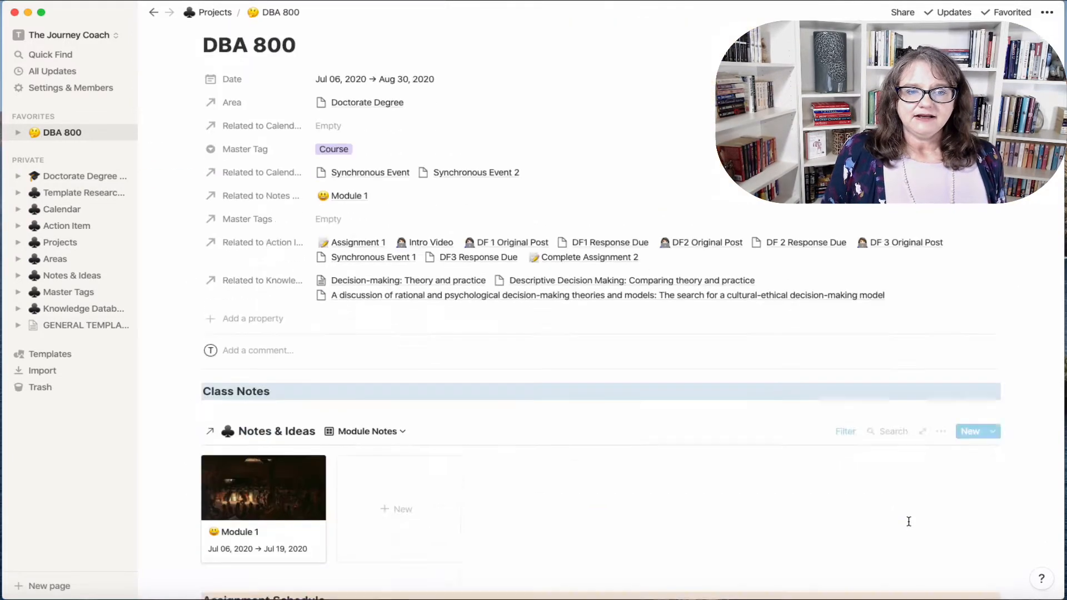
scroll(627, 440, down, 5)
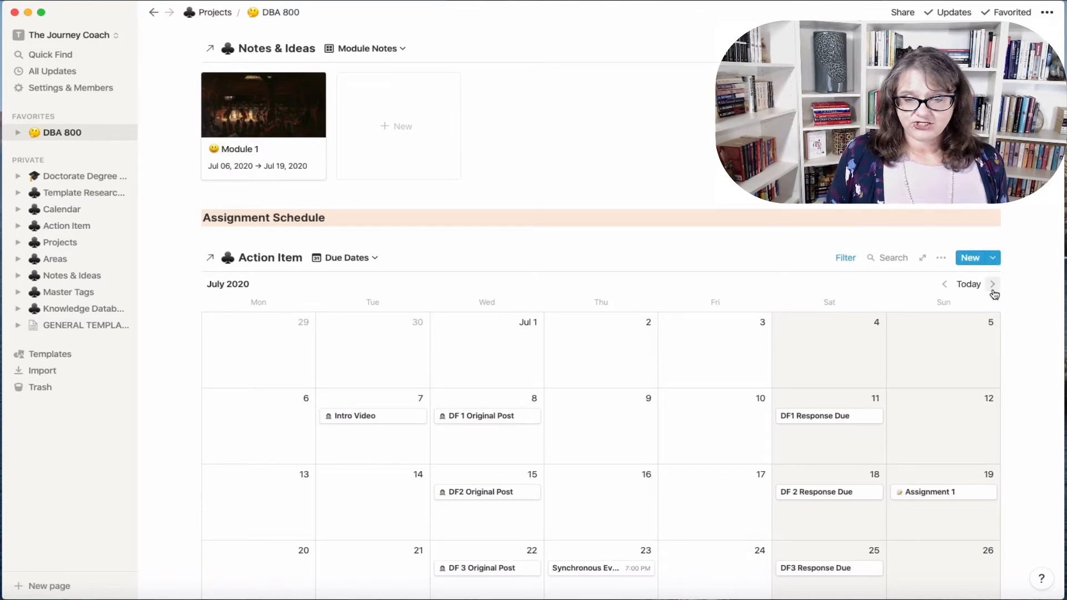
scroll(901, 439, down, 3)
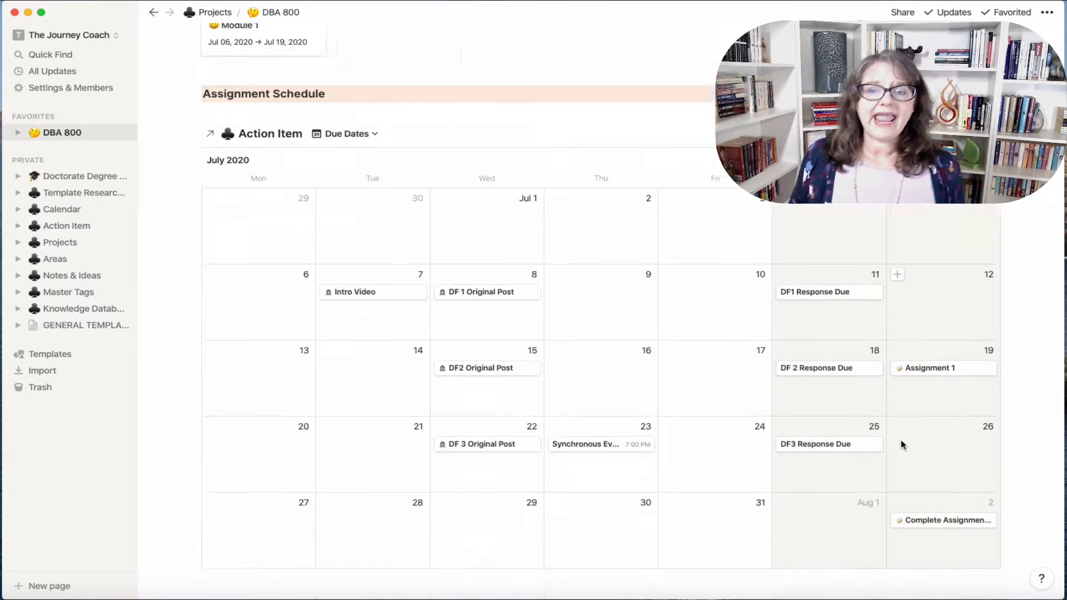
scroll(901, 439, up, 2)
scroll(389, 139, up, 8)
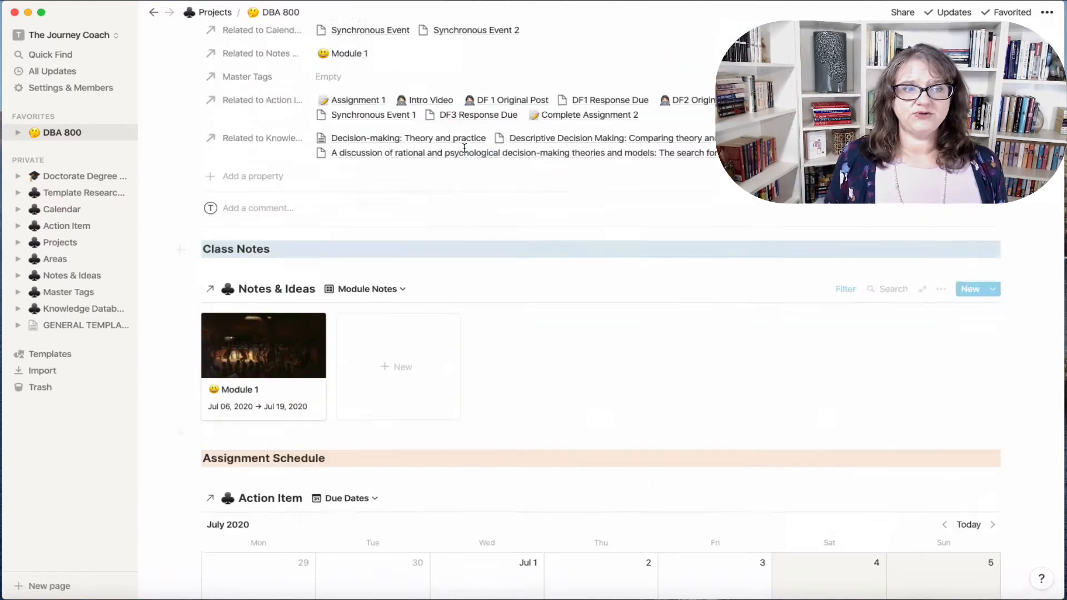
scroll(428, 273, down, 2)
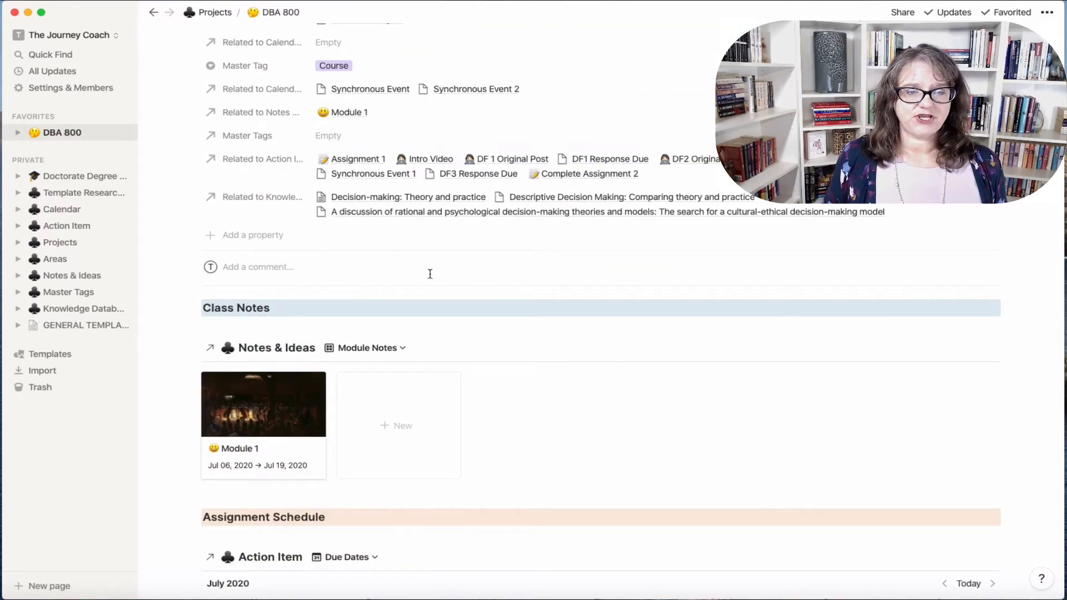
Open the Module 1 note as a full page and review its properties and Study Materials readings
click(257, 428)
click(279, 71)
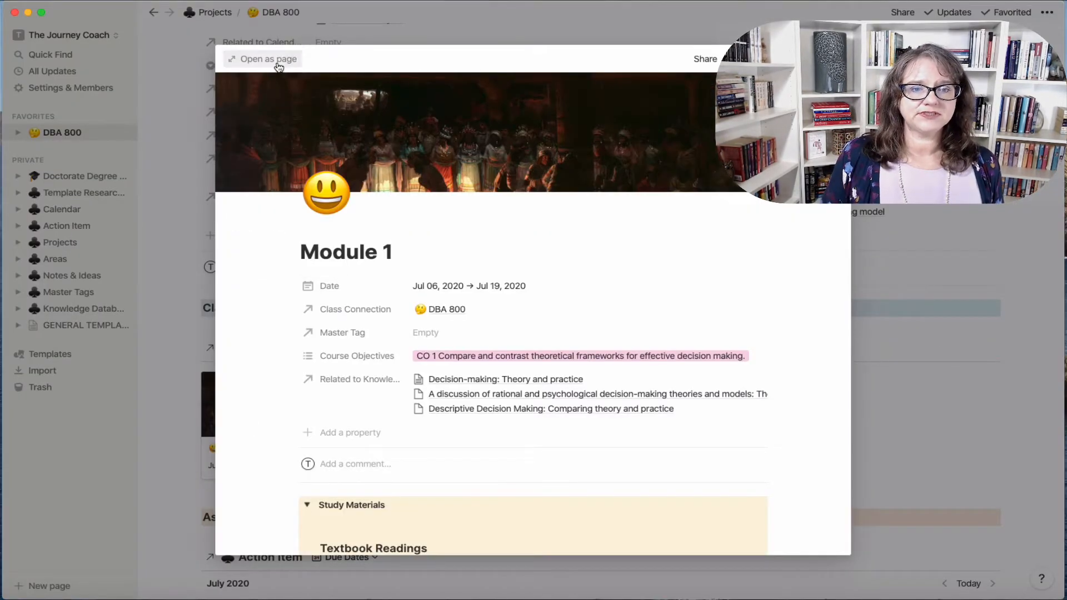
scroll(976, 463, down, 5)
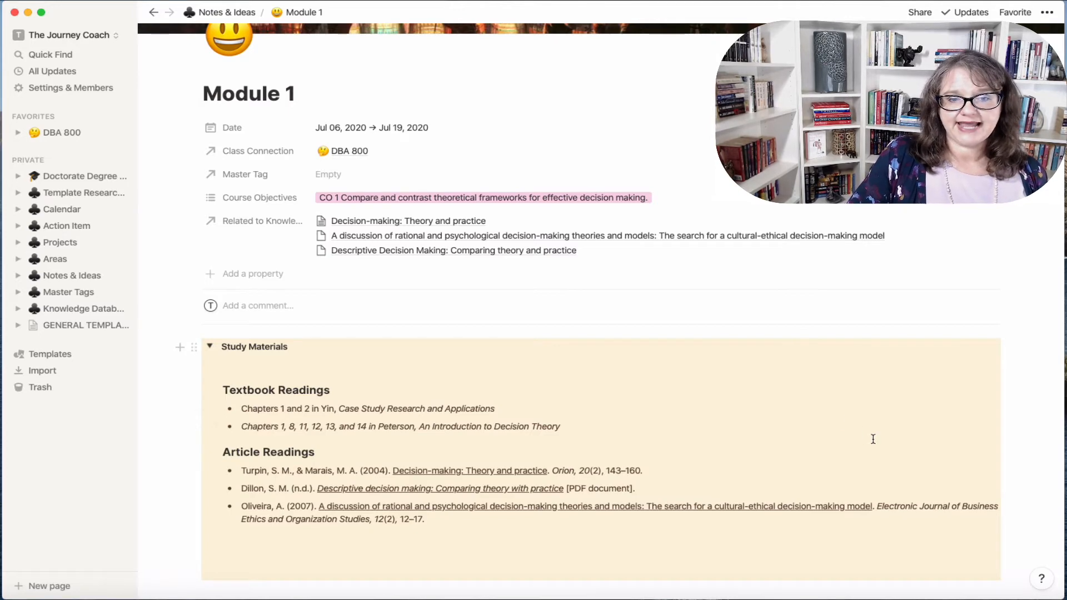
scroll(873, 440, down, 2)
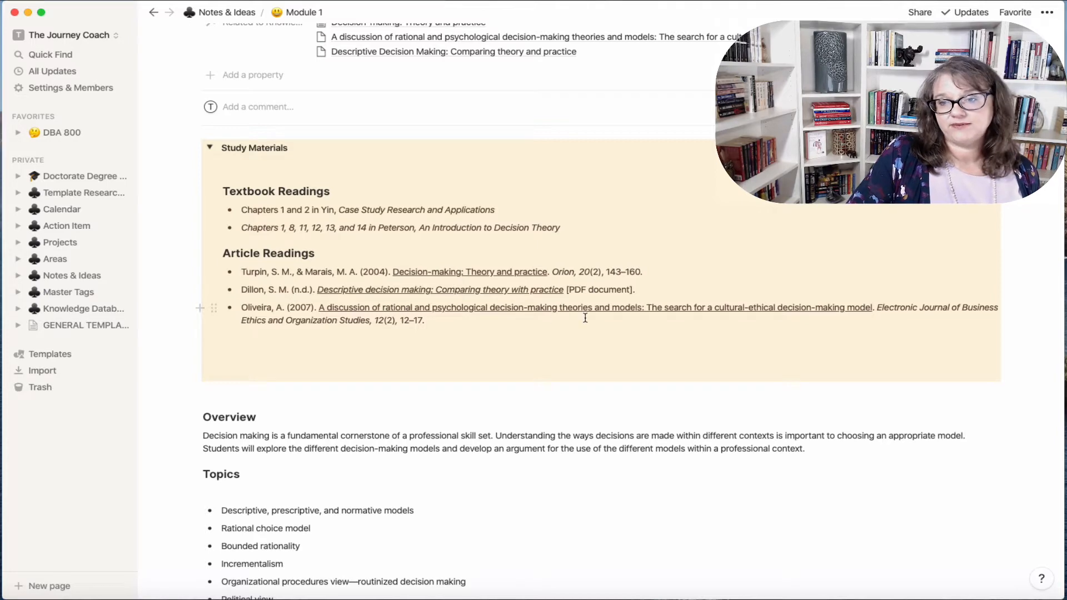
scroll(585, 319, down, 2)
scroll(583, 317, up, 3)
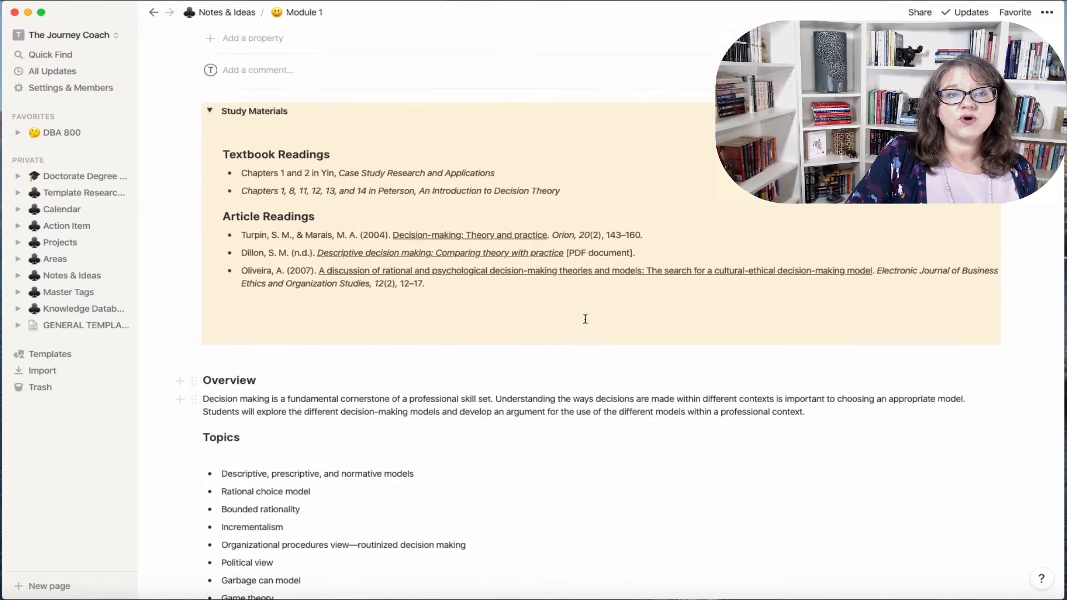
scroll(584, 317, down, 1)
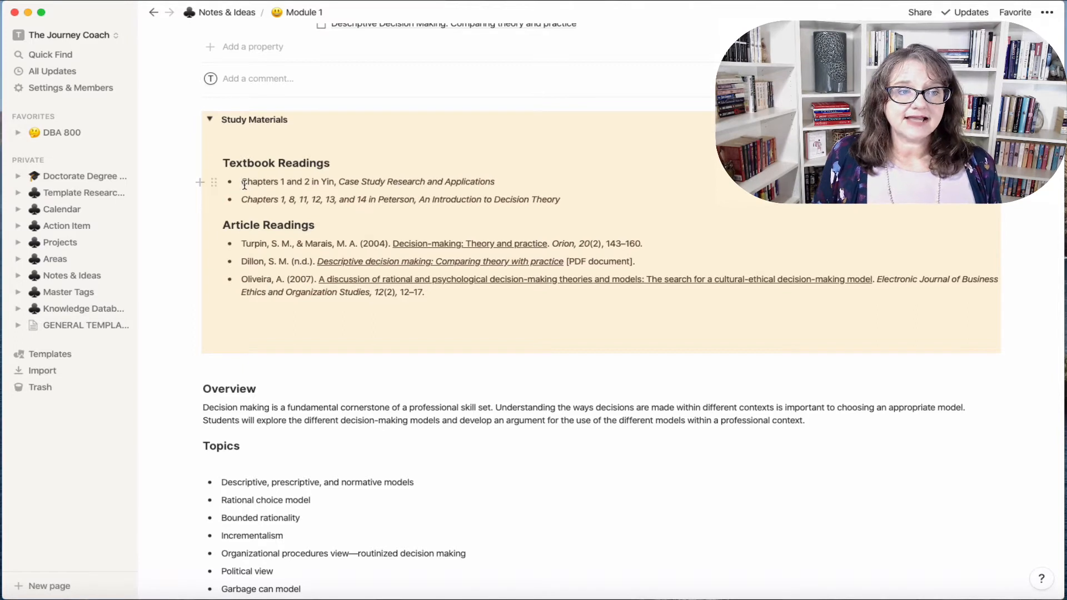
View the block types the Case Study Research and Applications reading can be turned into, leaving it as a bullet
drag(245, 184, 507, 184)
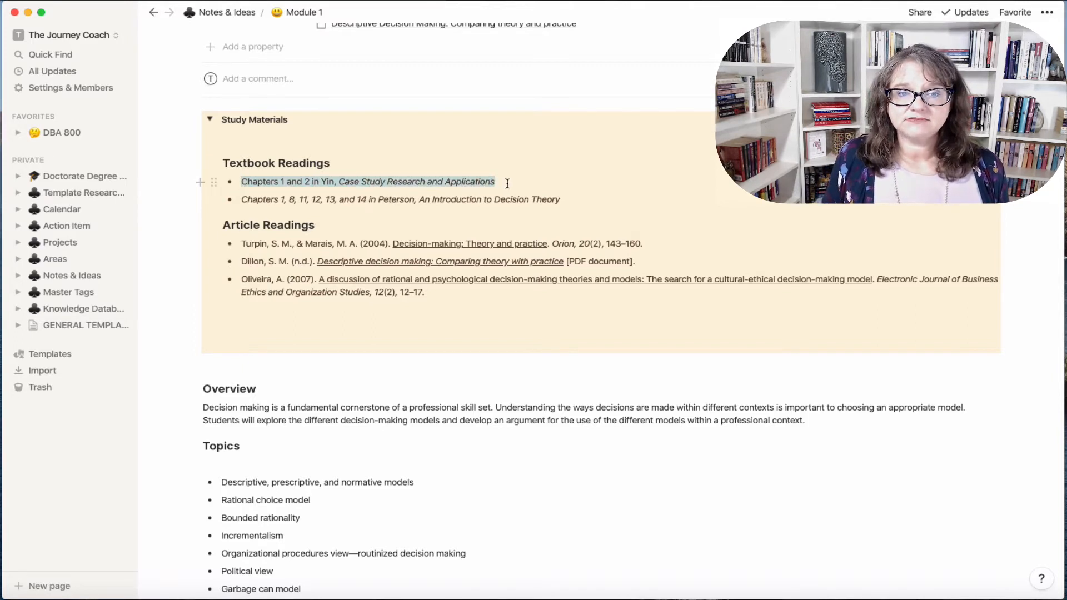
click(215, 182)
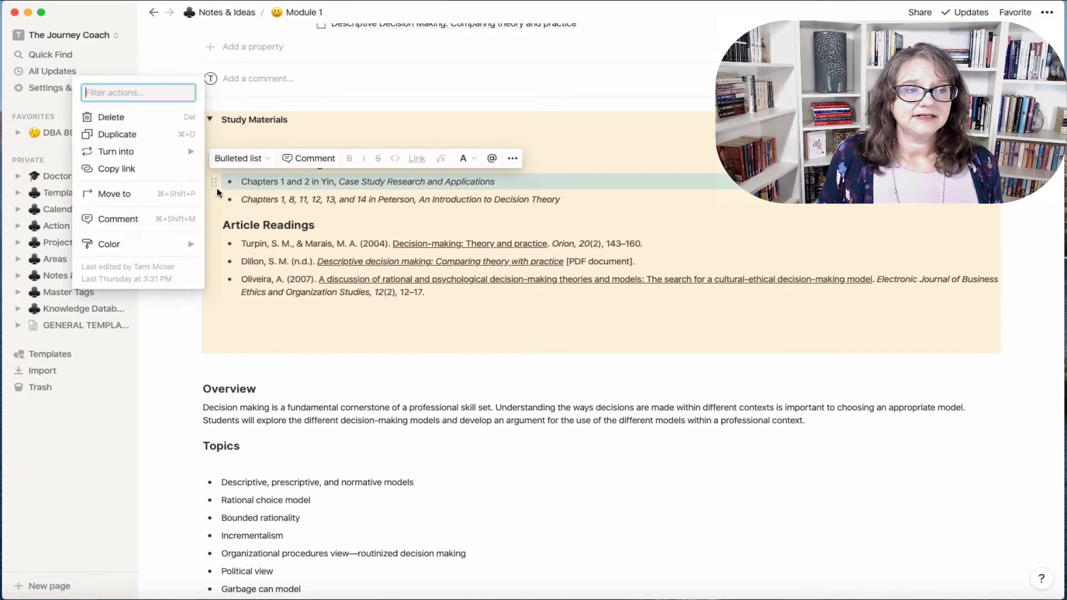
mouse_move(132, 154)
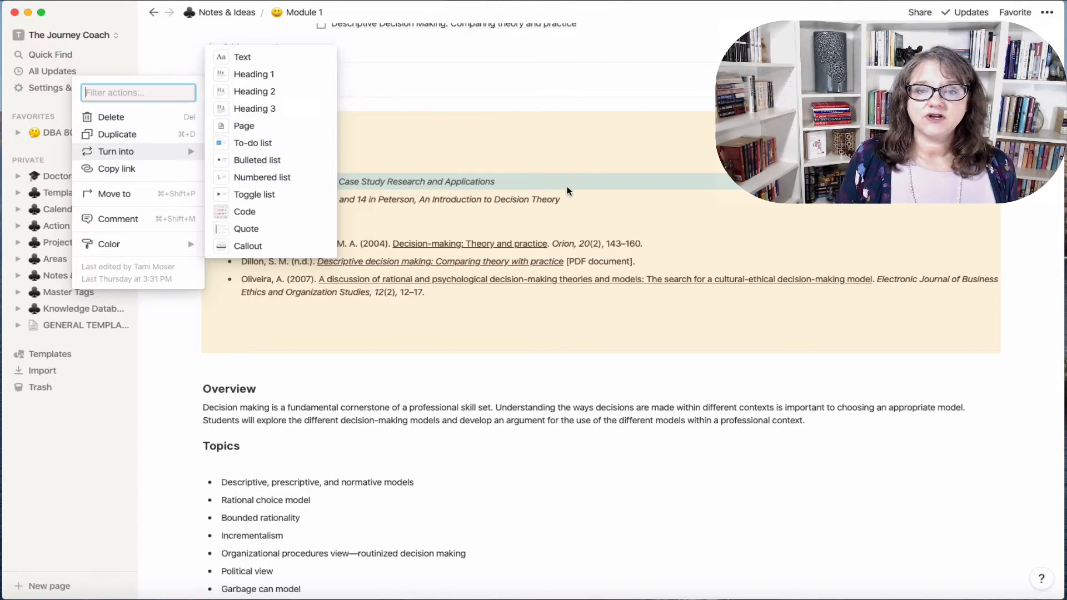
key(Escape)
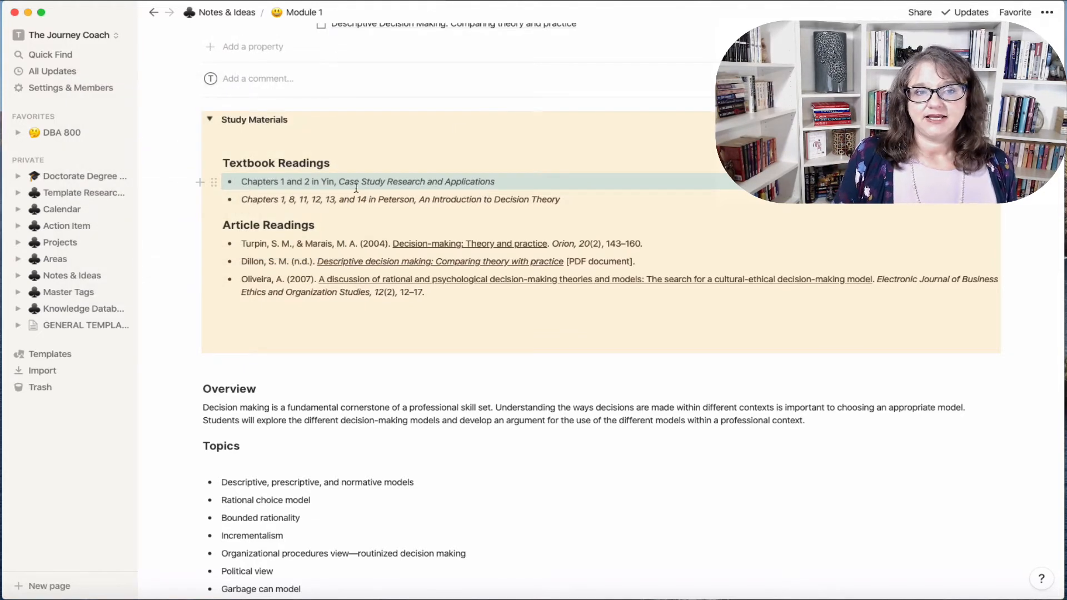
Examine Module 1's Overview, Topics, Objectives, Action Item board and Knowledge Database resources, and return to Study Materials
scroll(411, 337, down, 3)
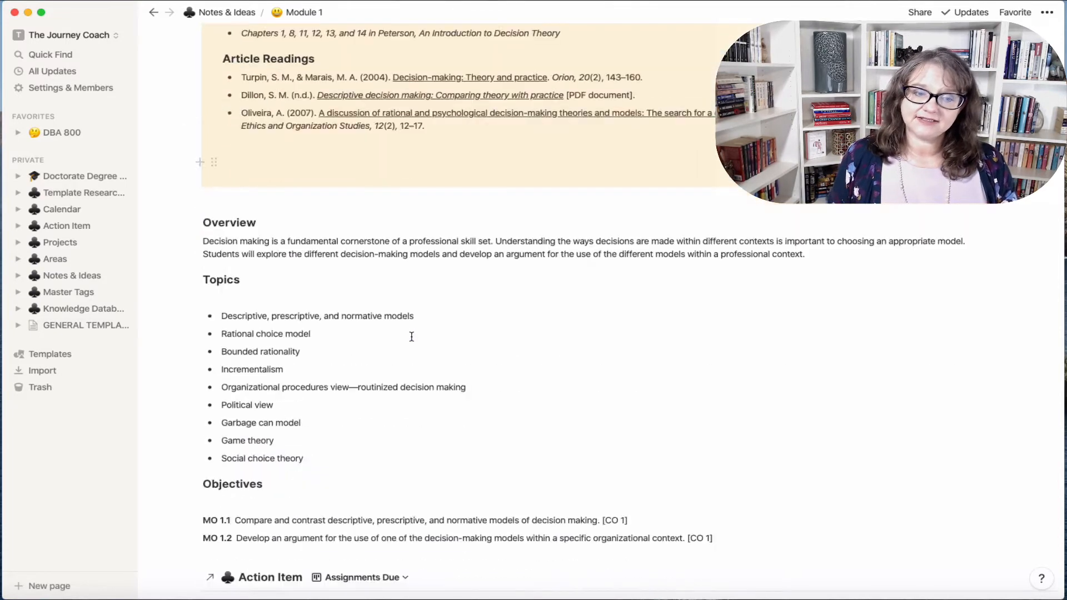
scroll(412, 337, down, 10)
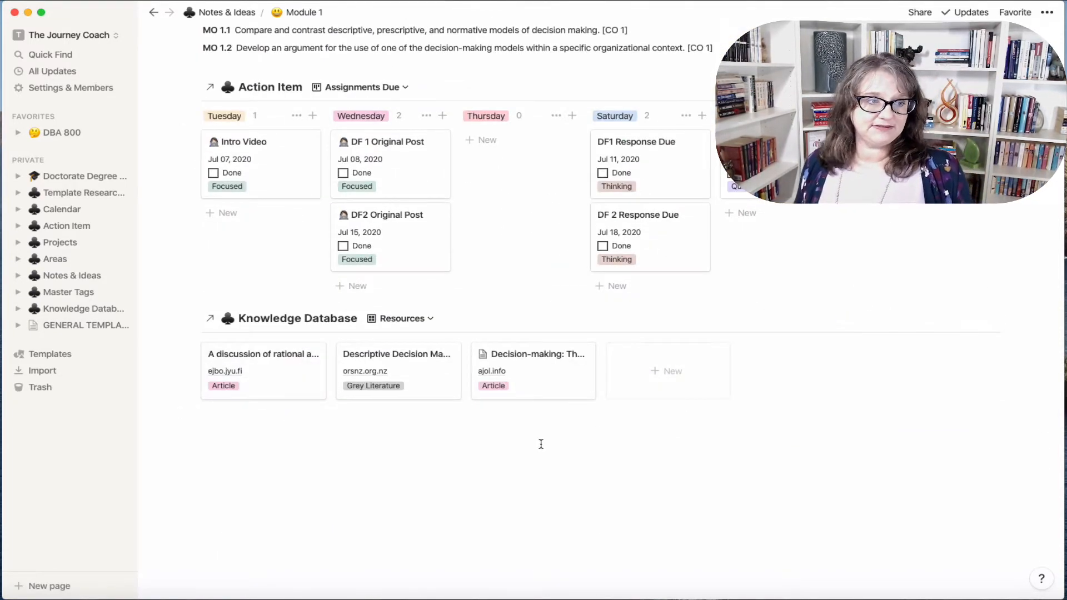
scroll(540, 443, up, 13)
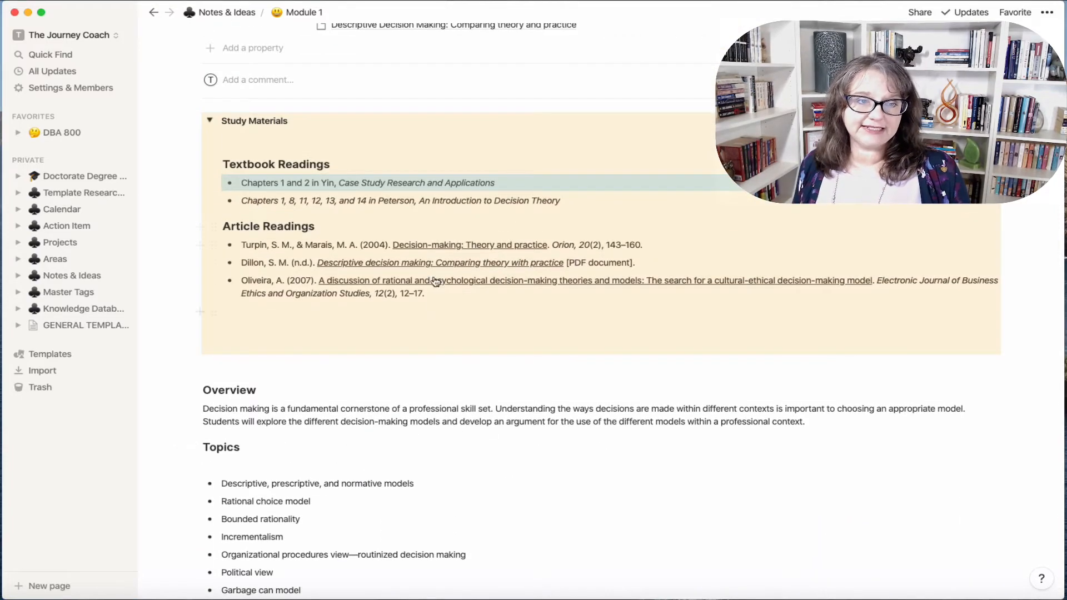
scroll(585, 461, down, 13)
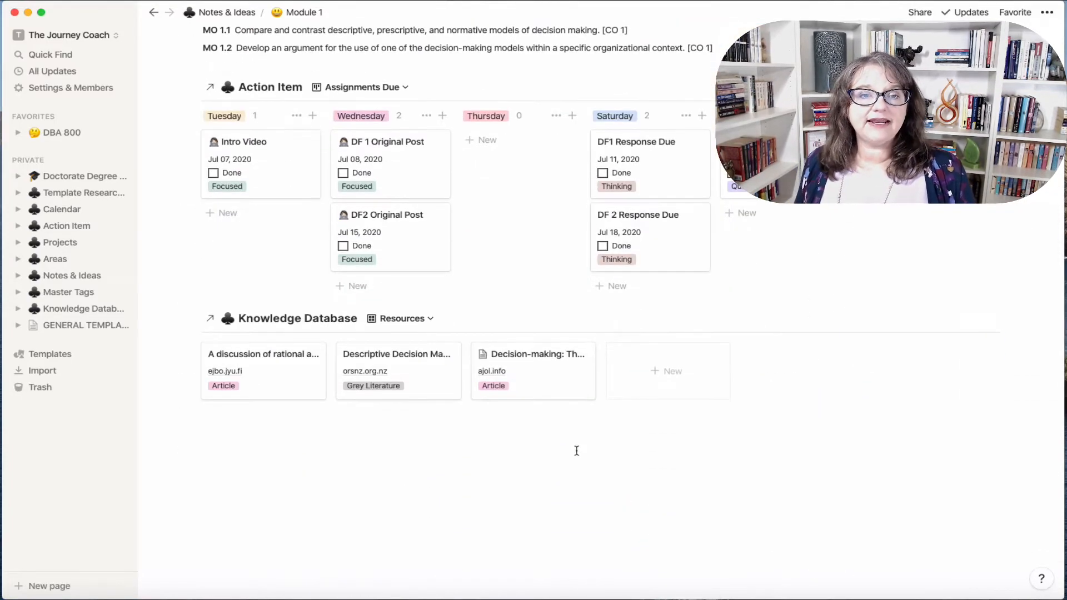
scroll(572, 445, up, 10)
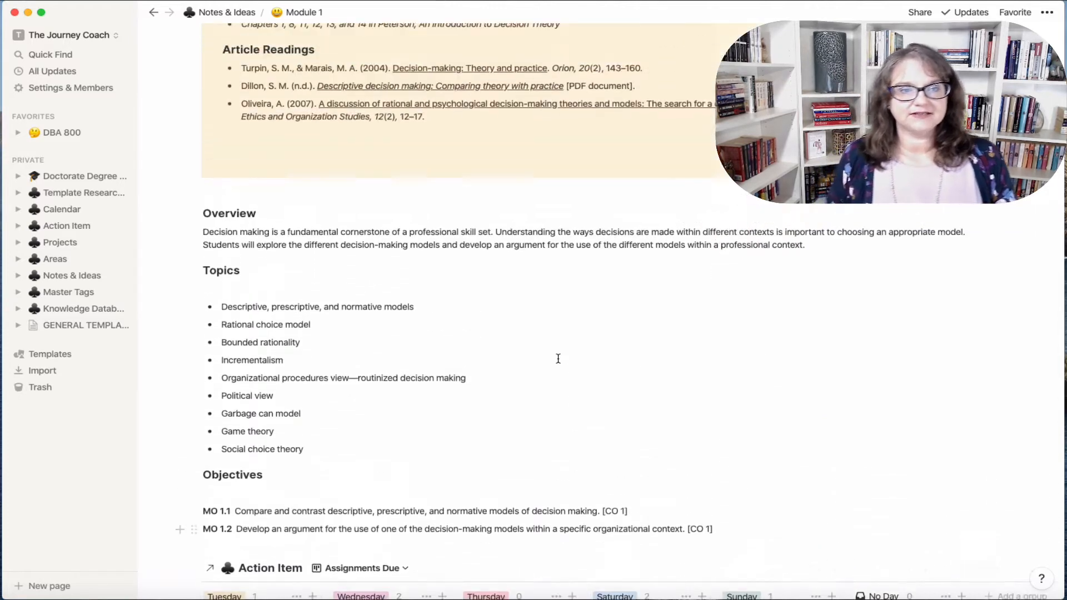
scroll(558, 358, up, 3)
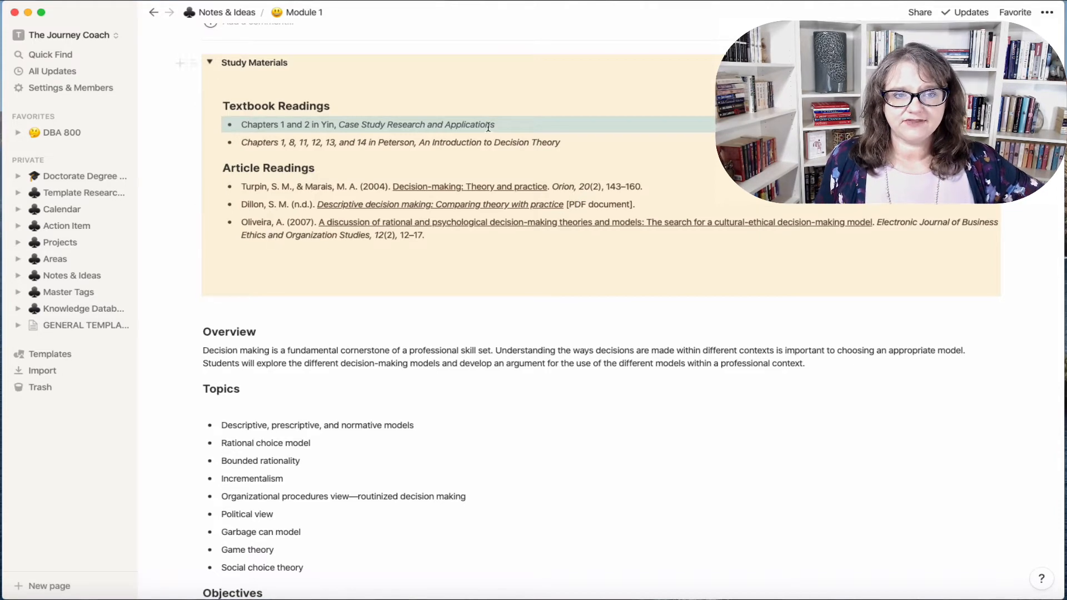
View the conversion options for the highlighted textbook reading bullet without converting it
click(216, 125)
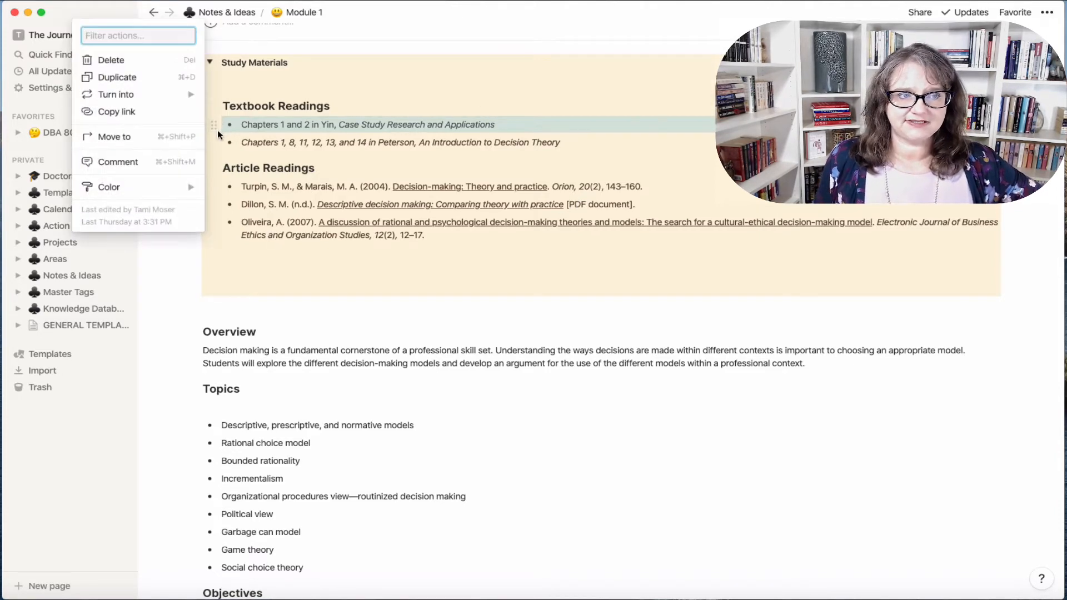
mouse_move(189, 95)
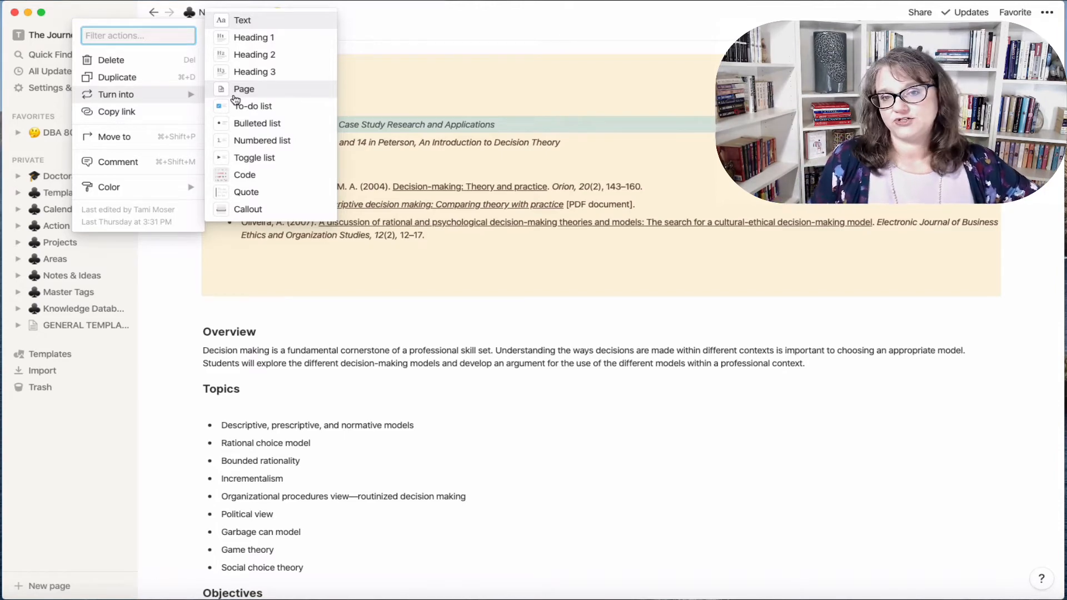
click(681, 311)
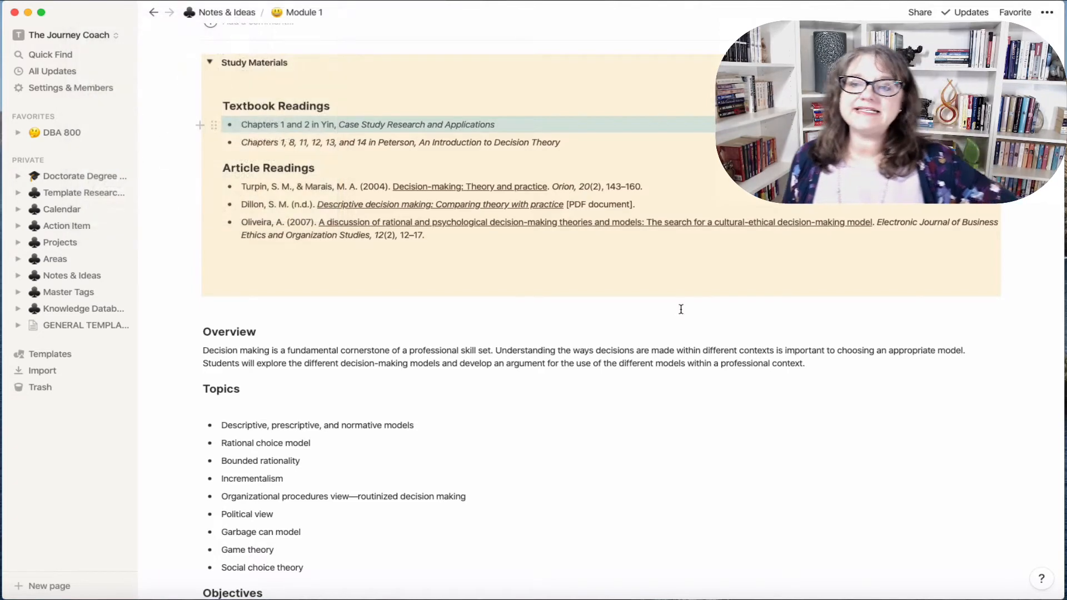
Open the article on rational and psychological decision-making theories from Module 1's Knowledge Database and review its properties and relations
scroll(681, 310, up, 6)
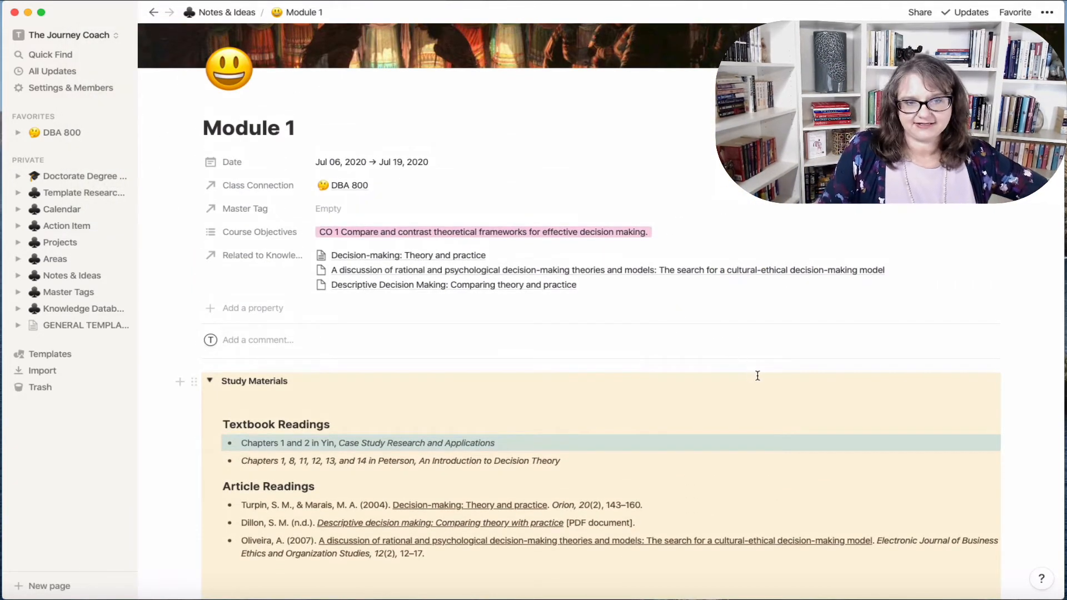
scroll(744, 376, down, 5)
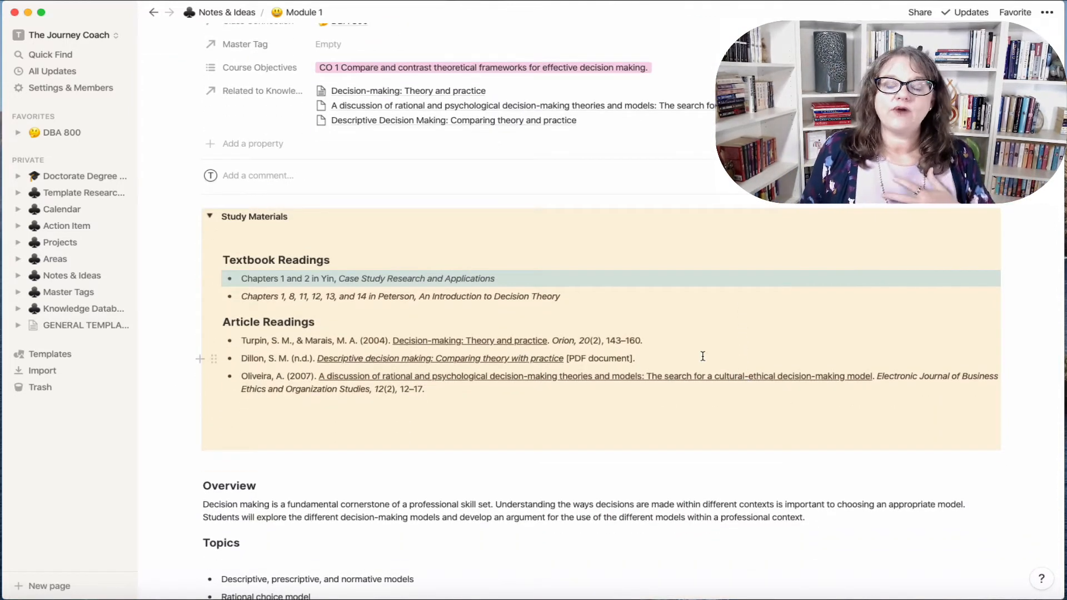
scroll(703, 356, down, 15)
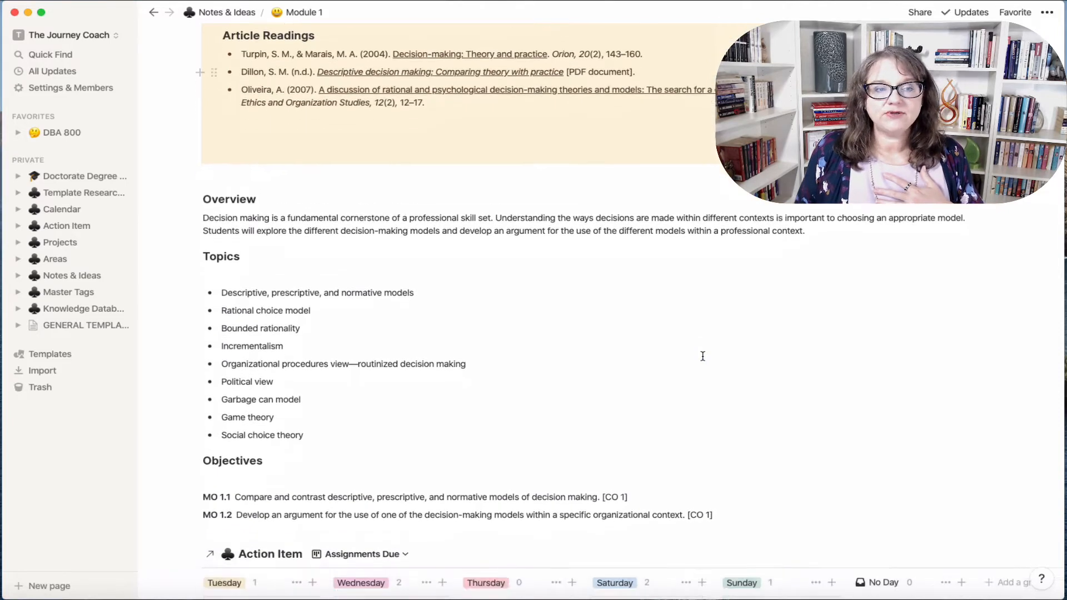
scroll(703, 356, down, 6)
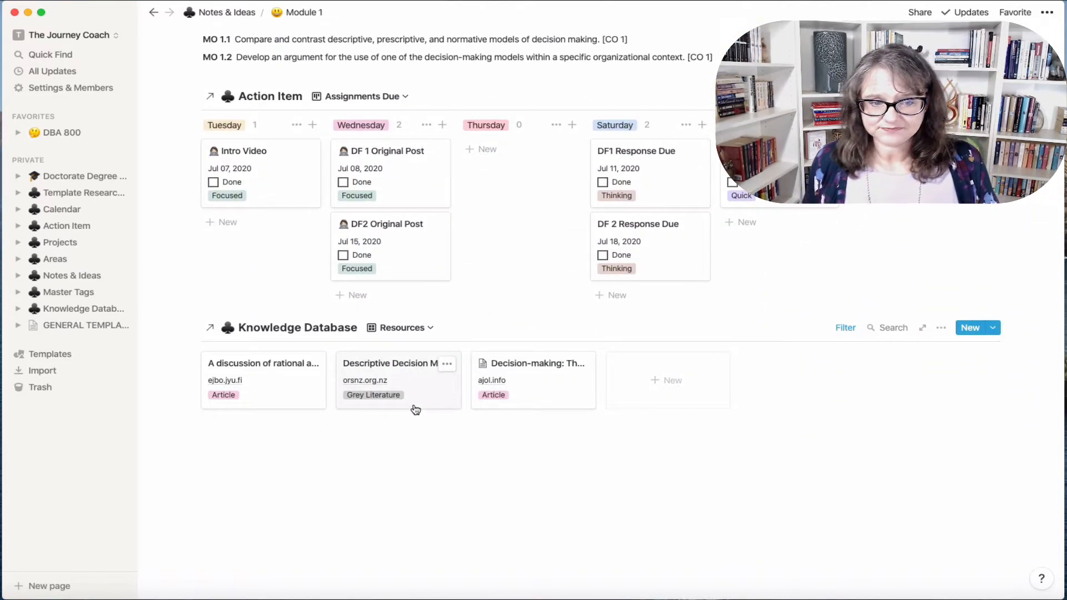
click(270, 371)
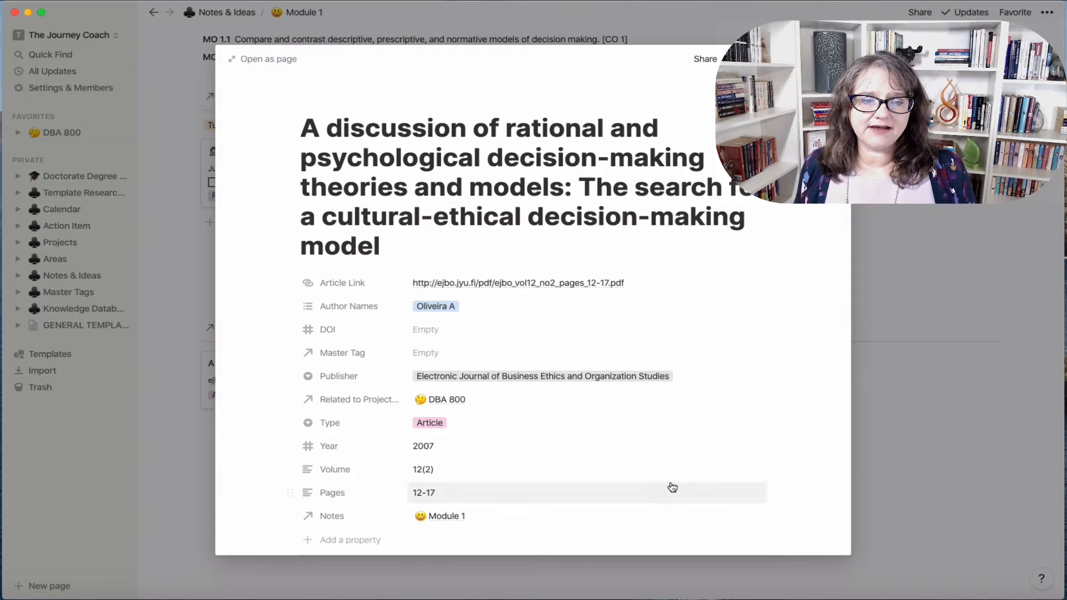
scroll(671, 484, down, 4)
scroll(671, 486, up, 2)
scroll(671, 486, up, 2)
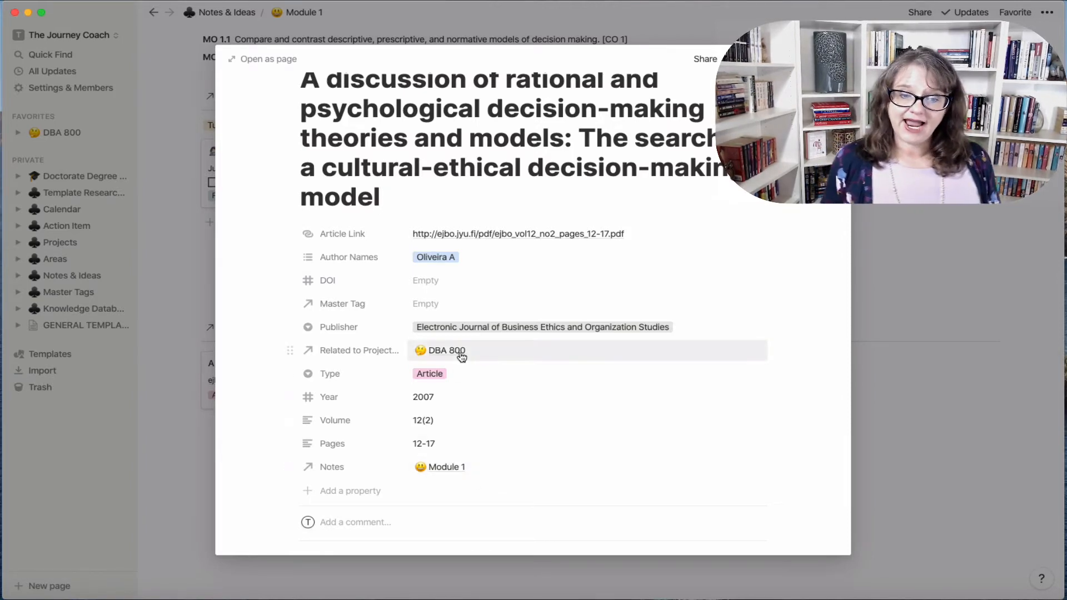
scroll(598, 483, down, 5)
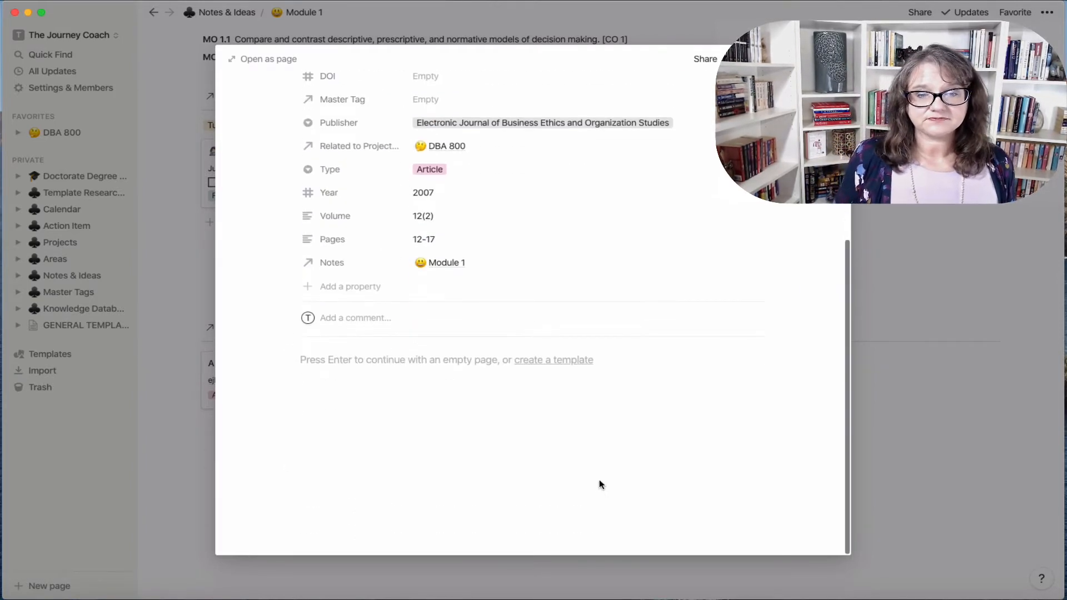
Start an empty page body in the article entry, recheck its properties, and close the entry
click(326, 362)
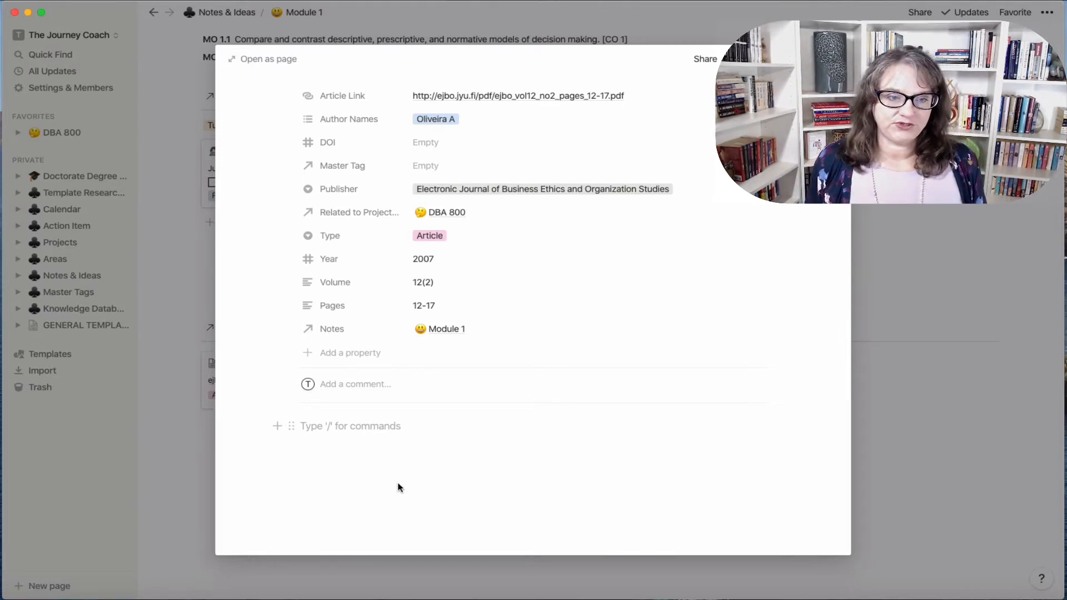
scroll(428, 520, up, 5)
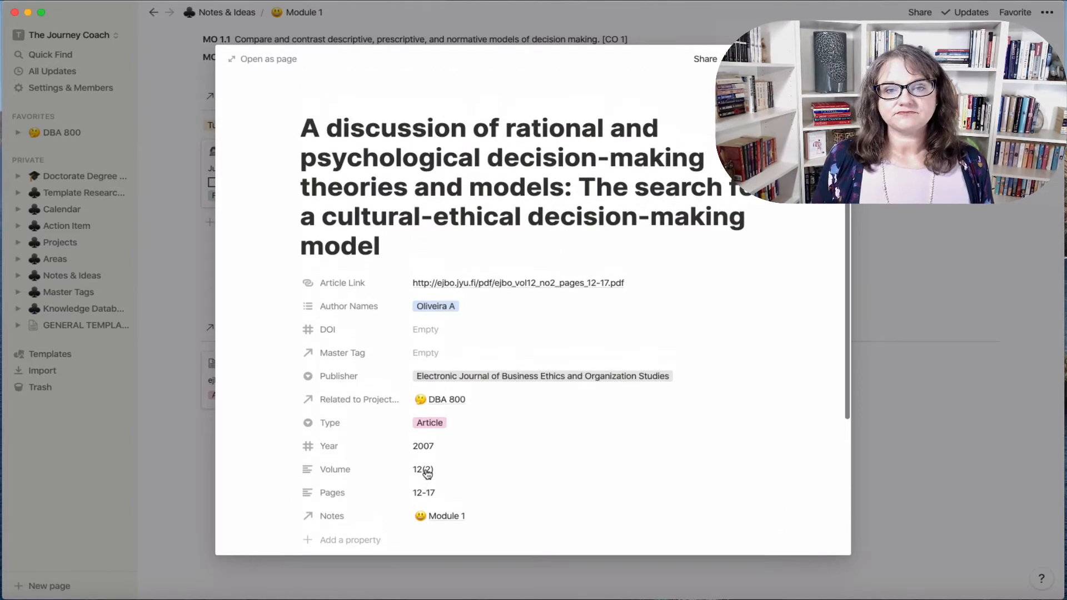
click(929, 513)
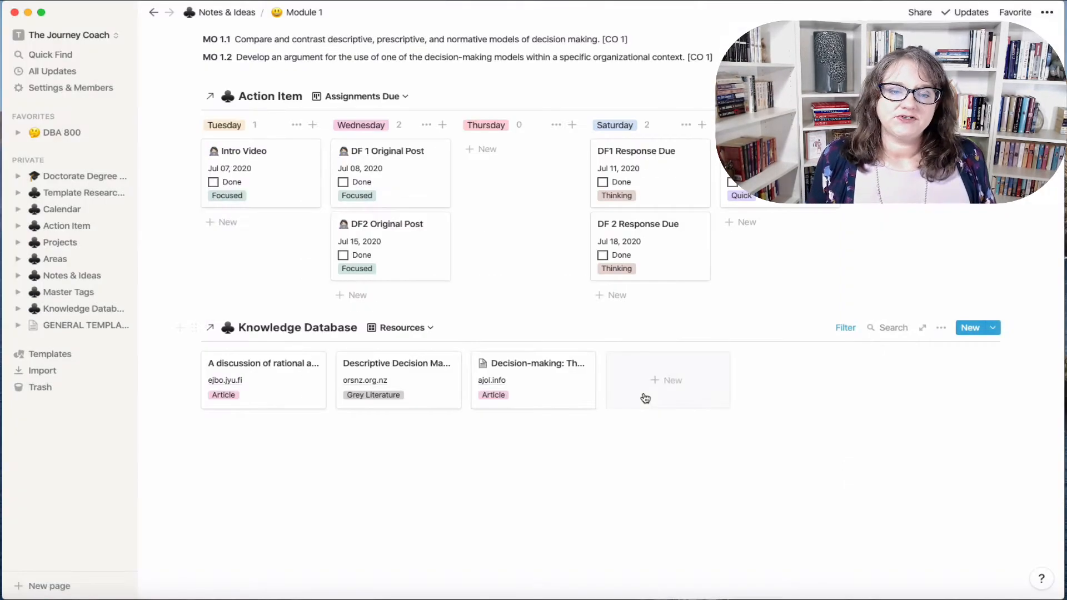
Copy the Case Study Research and Applications reading from Study Materials and paste it as the title of a new Knowledge Database entry
scroll(555, 331, up, 6)
scroll(555, 333, up, 8)
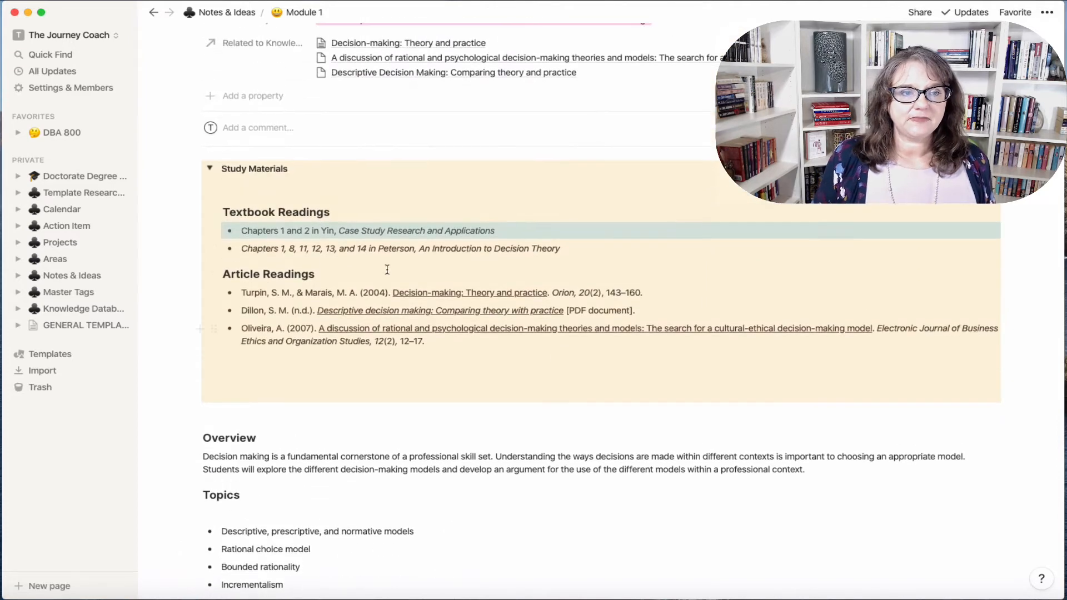
drag(494, 231, 242, 234)
key(super+c)
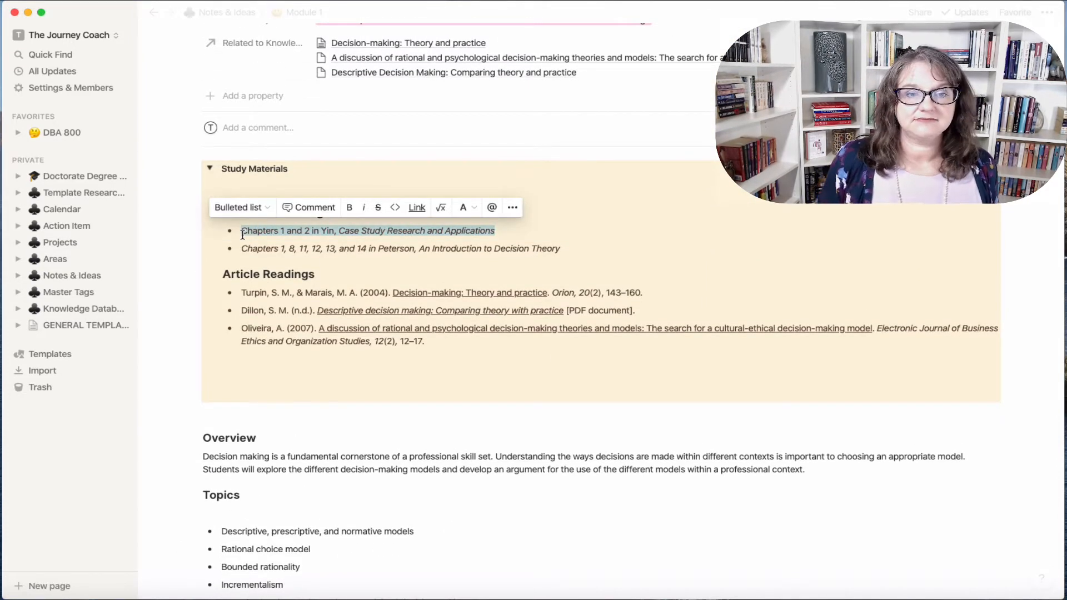
scroll(705, 464, down, 14)
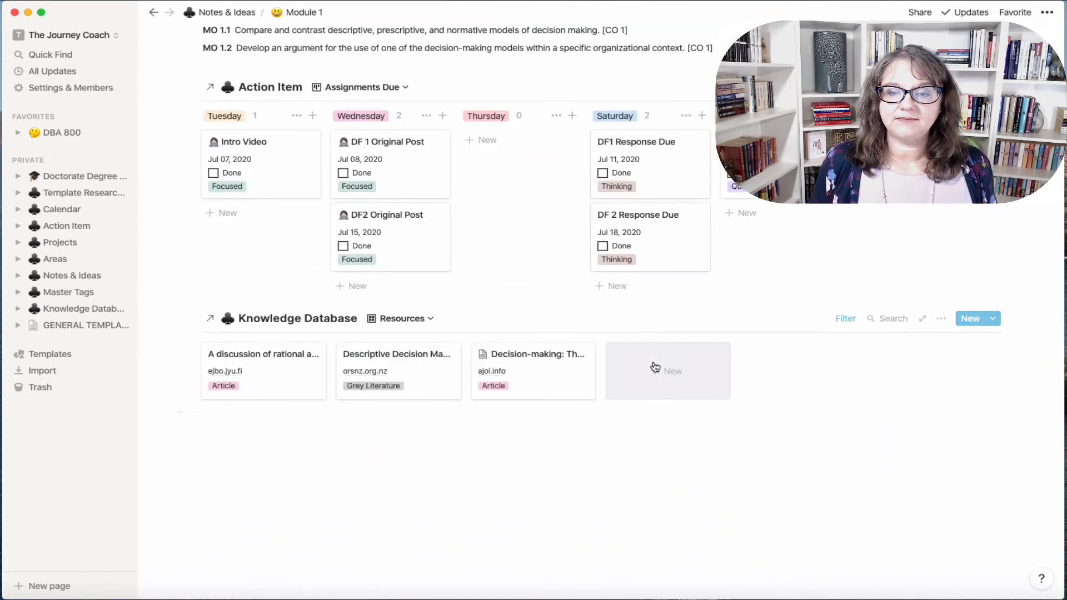
click(659, 378)
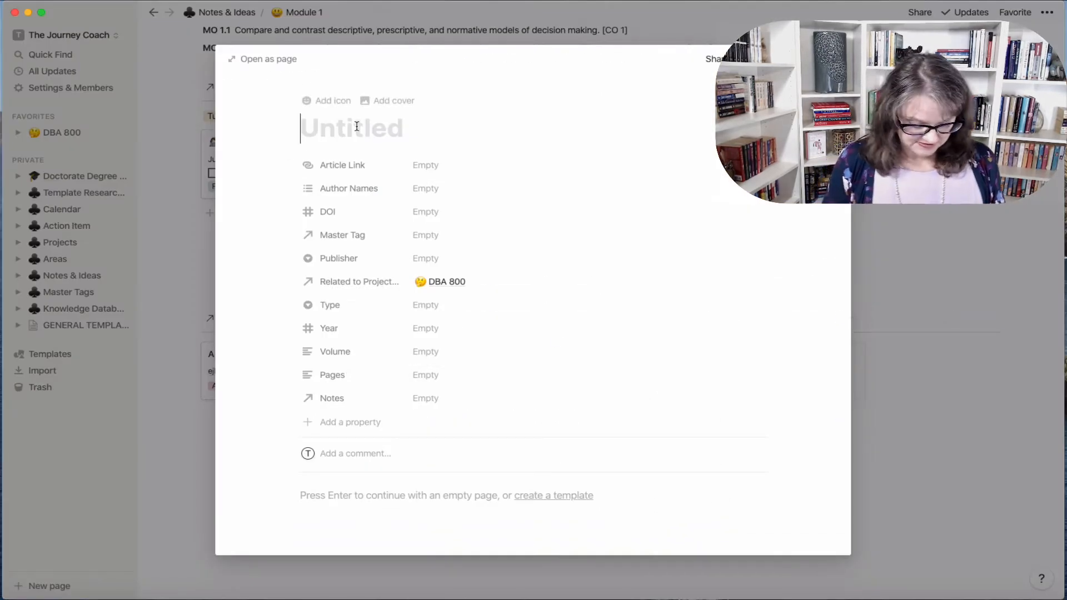
key(super+v)
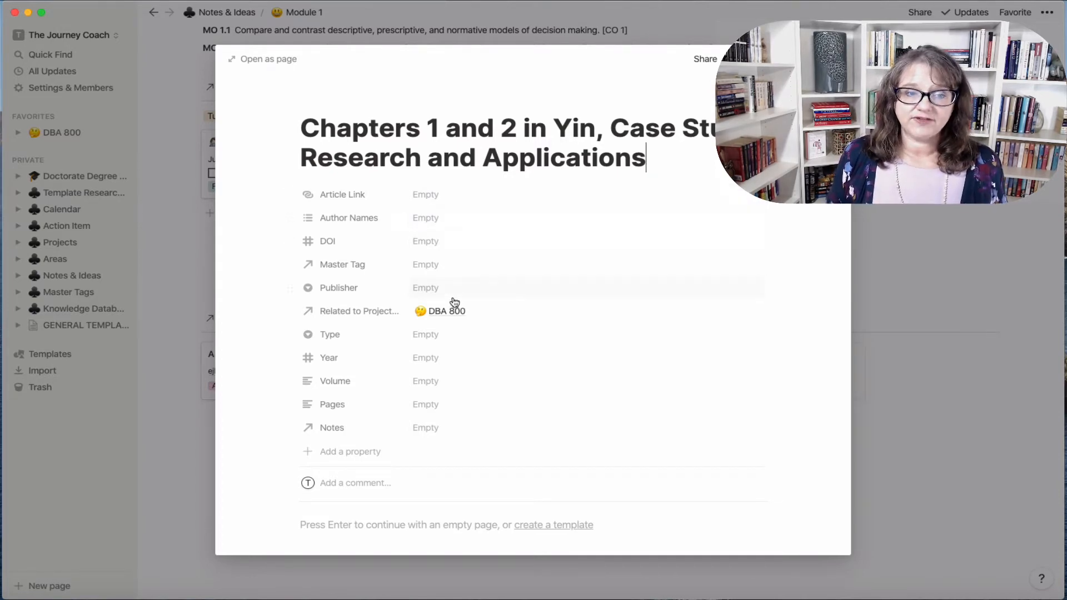
Review the new entry's property fields and place the text cursor in its title
scroll(451, 437, down, 3)
scroll(452, 433, up, 2)
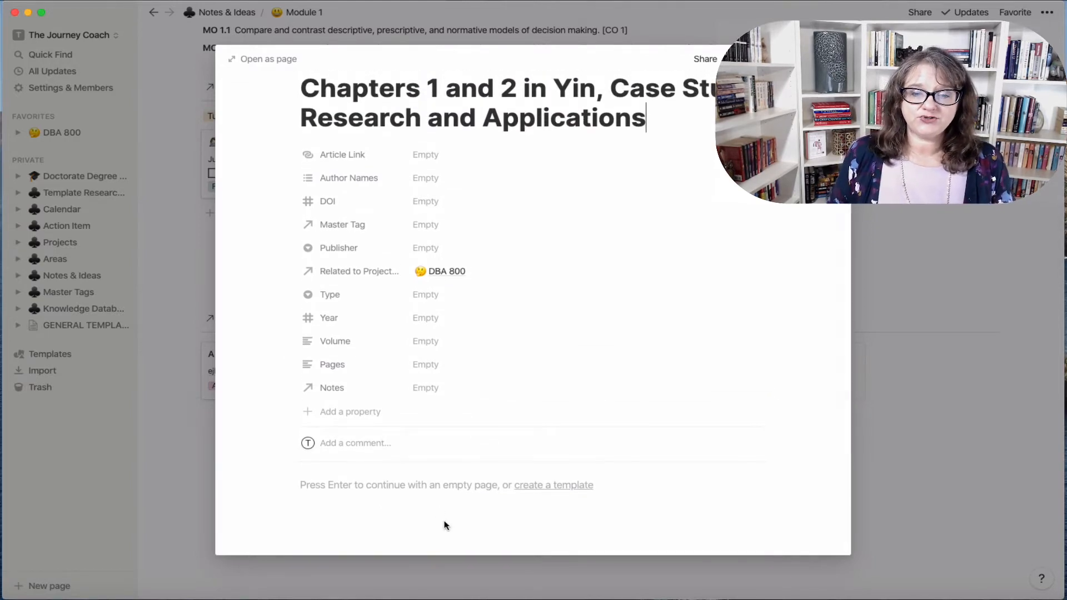
click(453, 93)
click(481, 135)
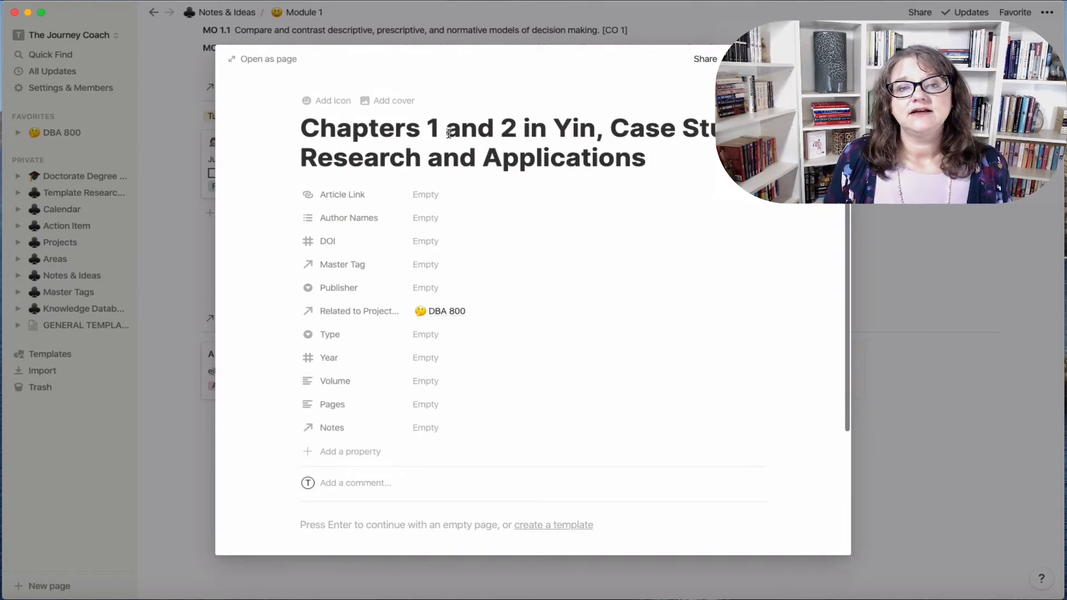
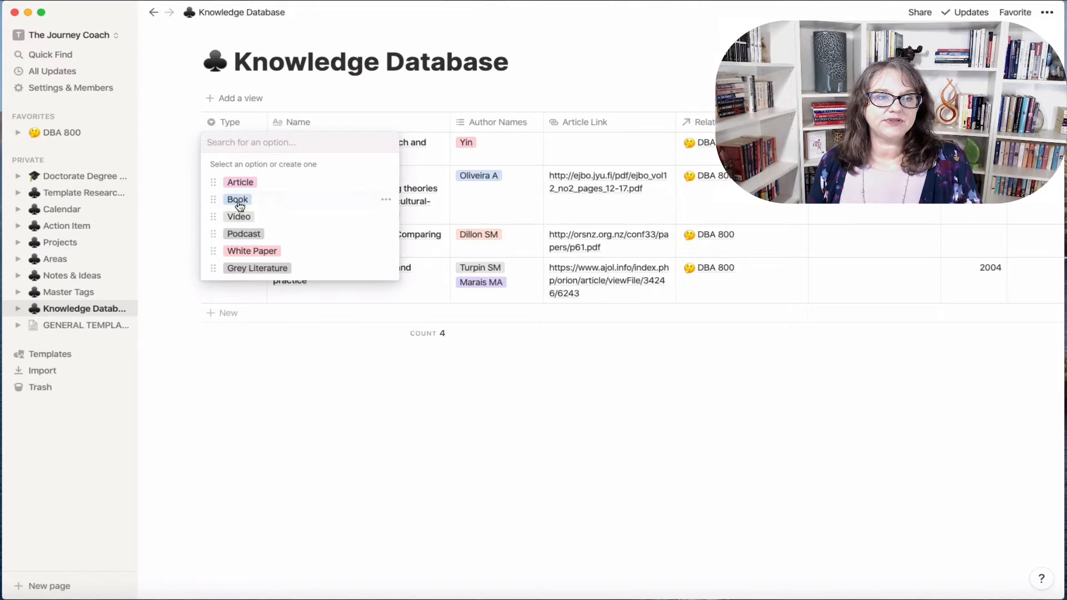
Set the Type of the Case Study Research and Applications entry to Book in the Knowledge Database
click(238, 200)
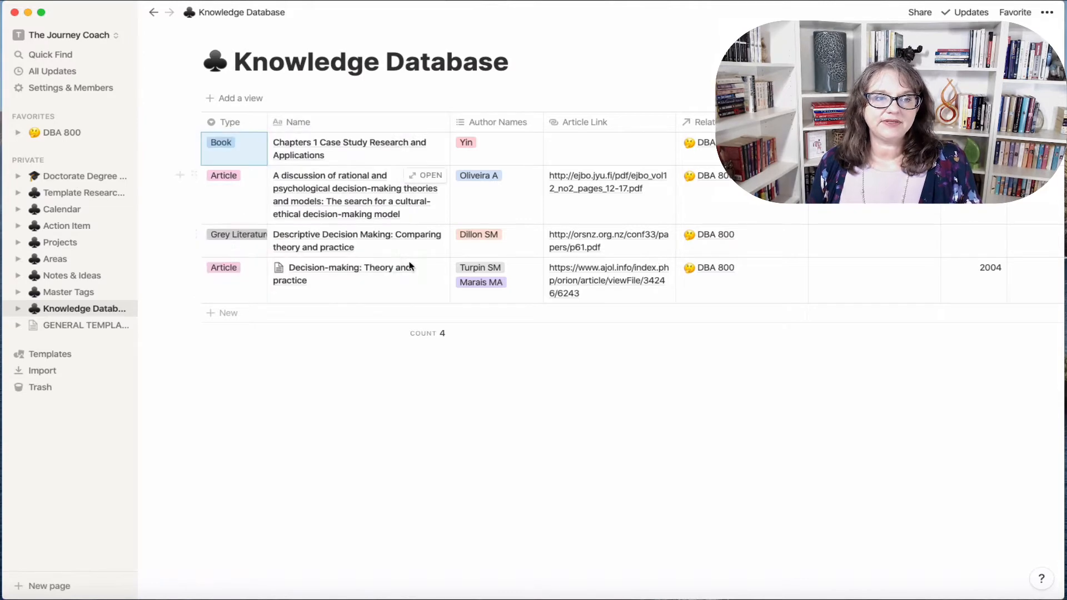
click(825, 489)
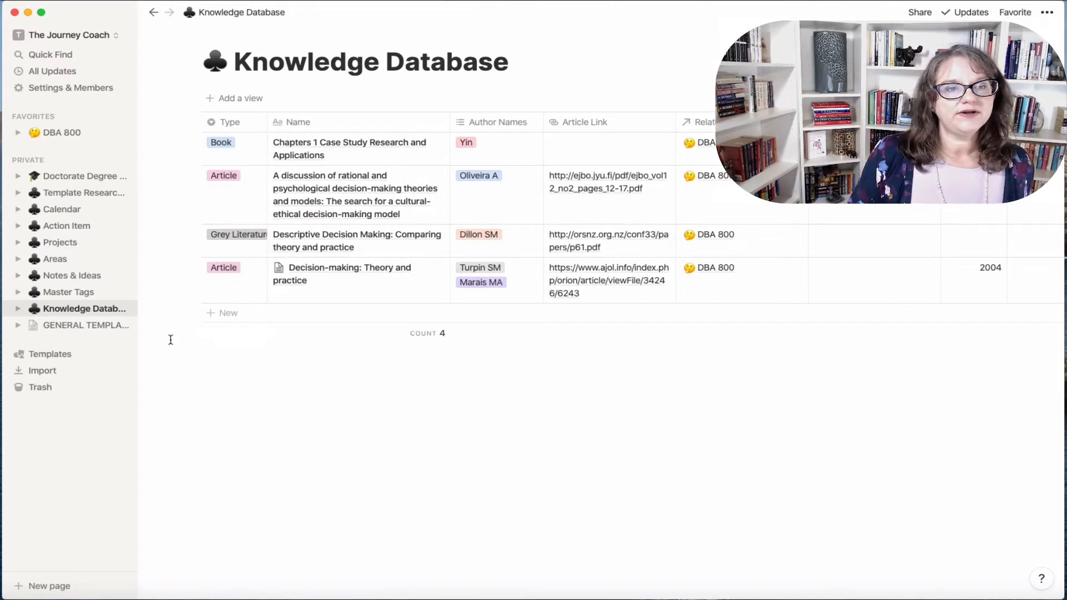
Open the DBA 800 page and review its Assignment Schedule, Course Resources table and Class Notes gallery
click(71, 135)
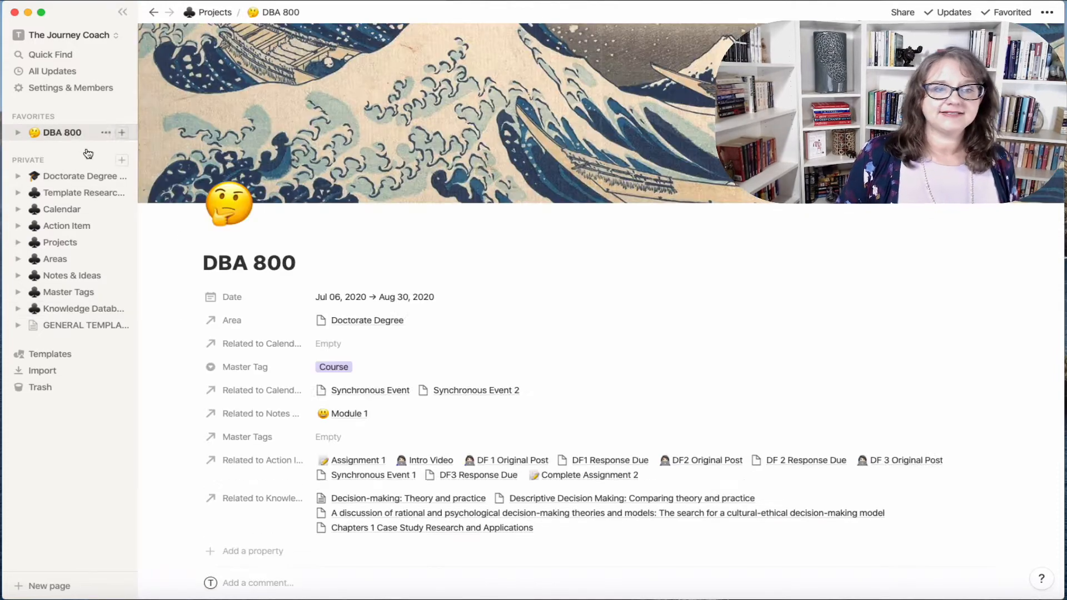
scroll(717, 441, down, 15)
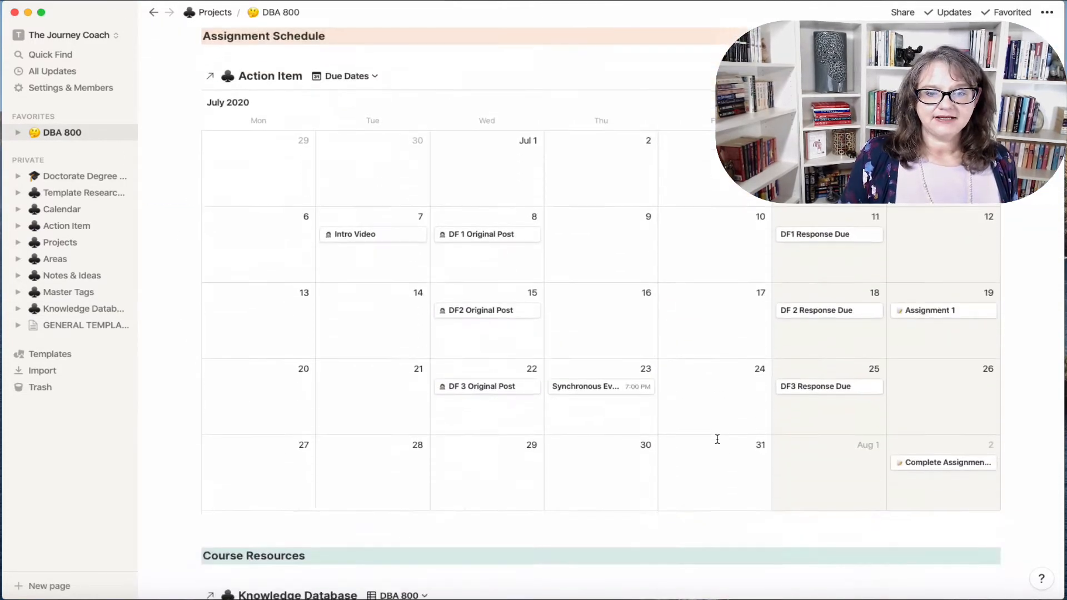
scroll(716, 439, down, 8)
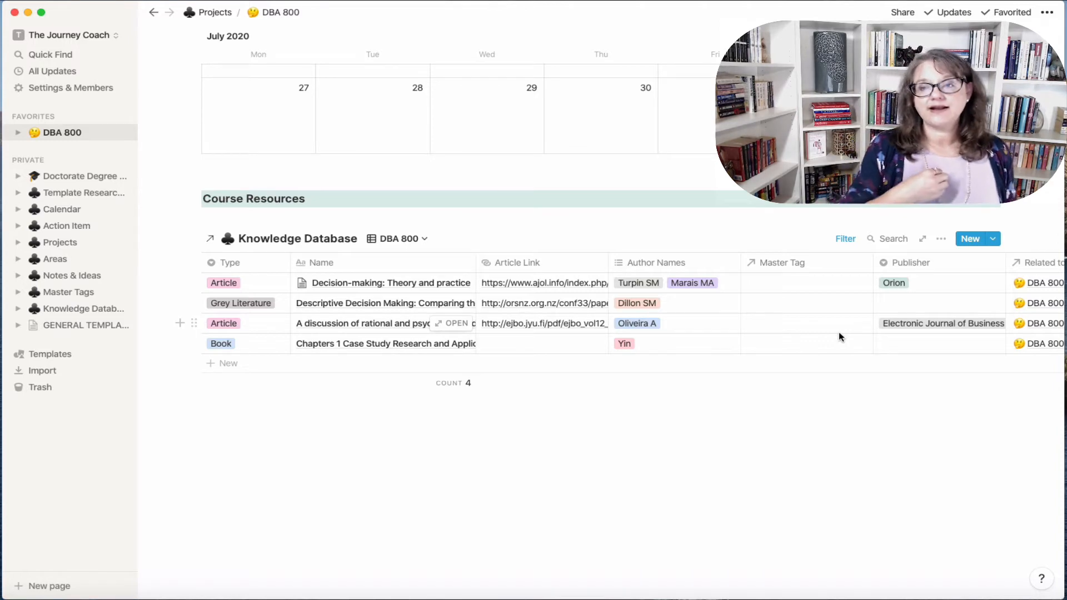
scroll(839, 333, up, 3)
scroll(837, 336, up, 10)
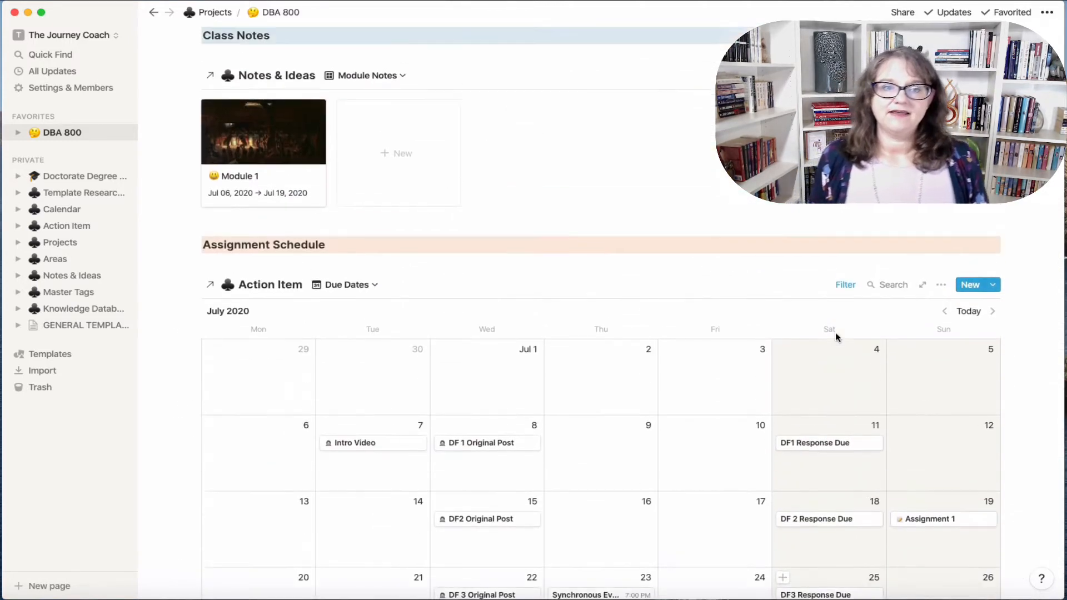
Open the Module 1 note as a full page, review its Study Materials readings, and collapse that section
click(278, 169)
click(261, 58)
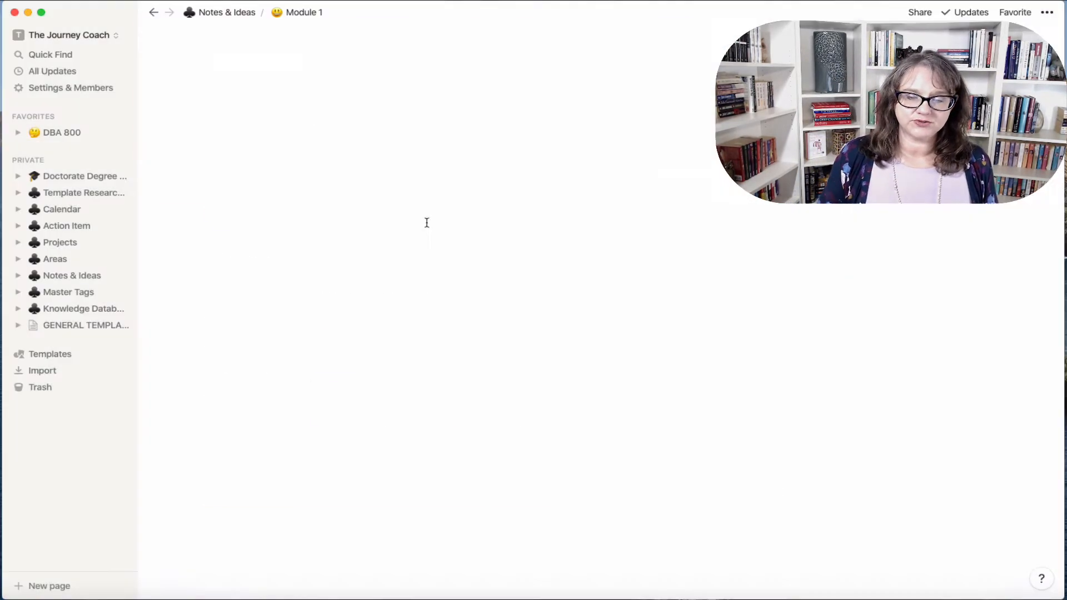
scroll(710, 429, down, 5)
scroll(709, 426, down, 1)
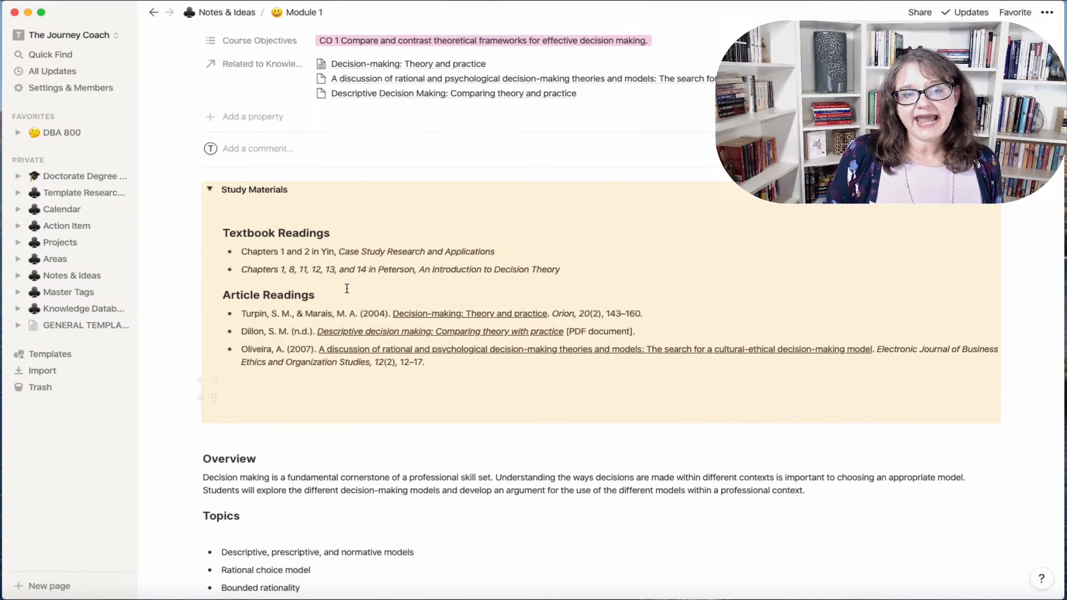
click(210, 189)
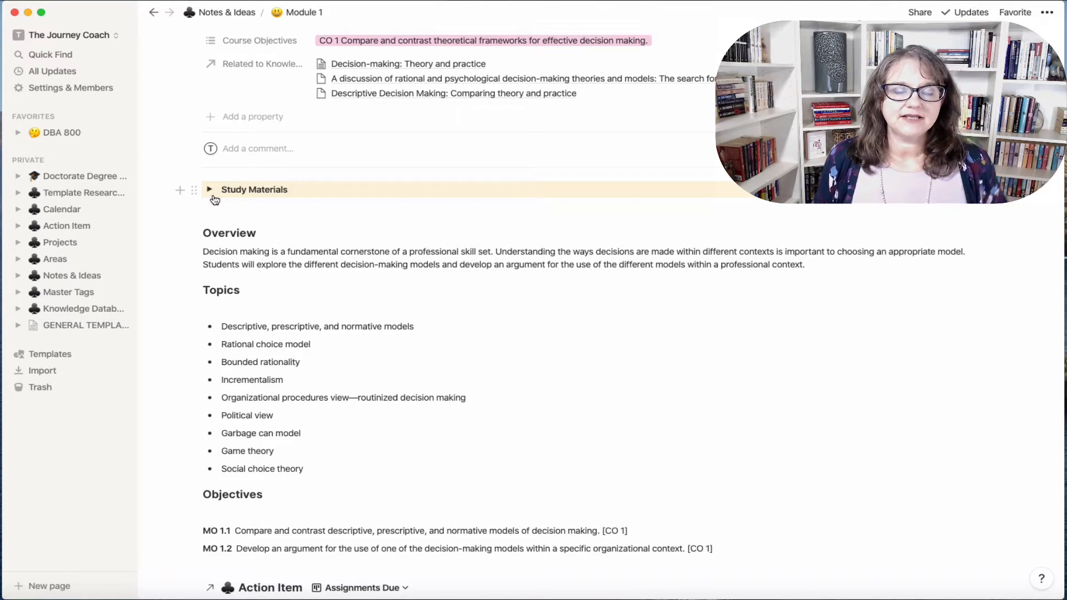
click(209, 189)
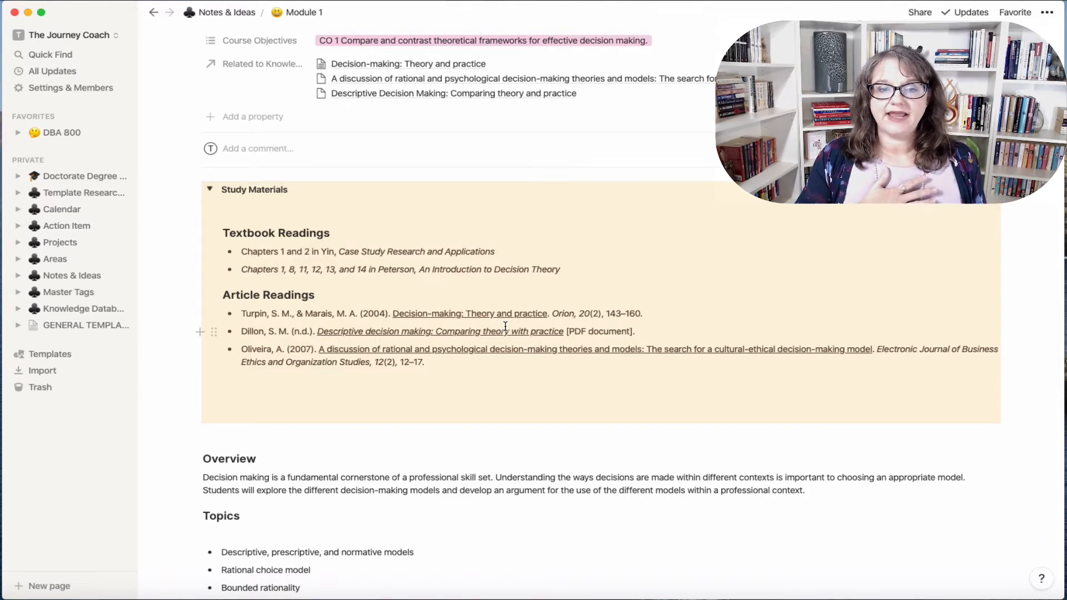
click(209, 189)
Review Module 1's Action Item board and Knowledge Database resources, then briefly expand Study Materials and collapse it again
scroll(672, 521, down, 10)
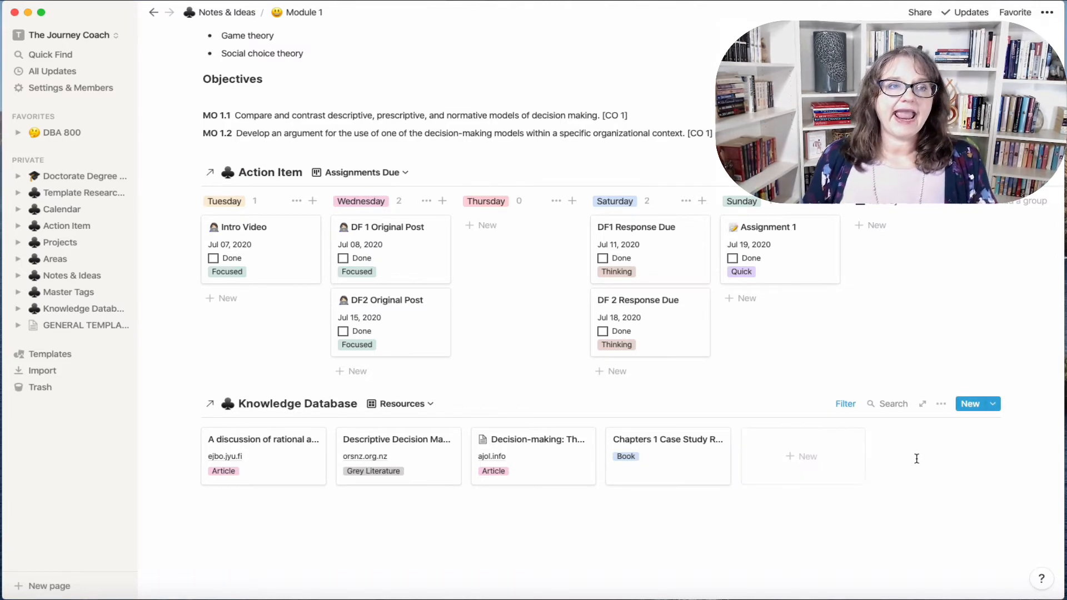
scroll(916, 459, up, 6)
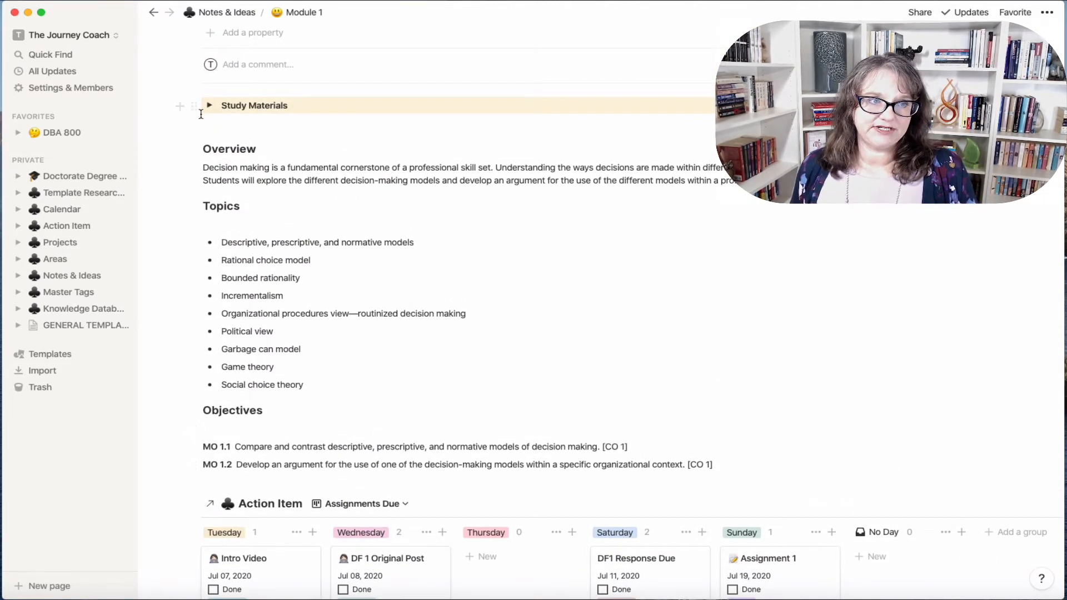
click(211, 110)
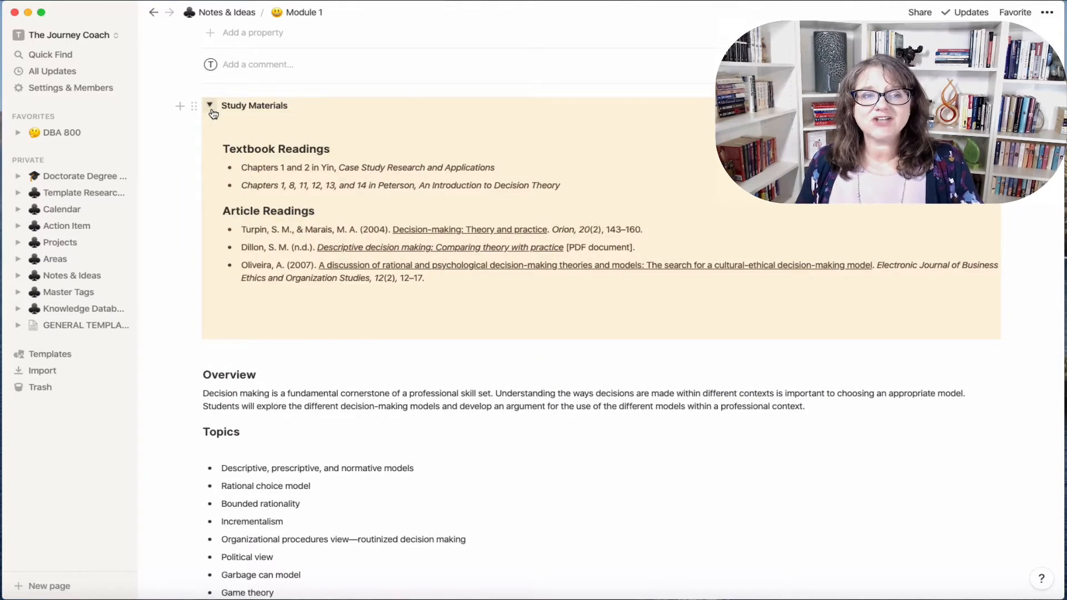
click(211, 111)
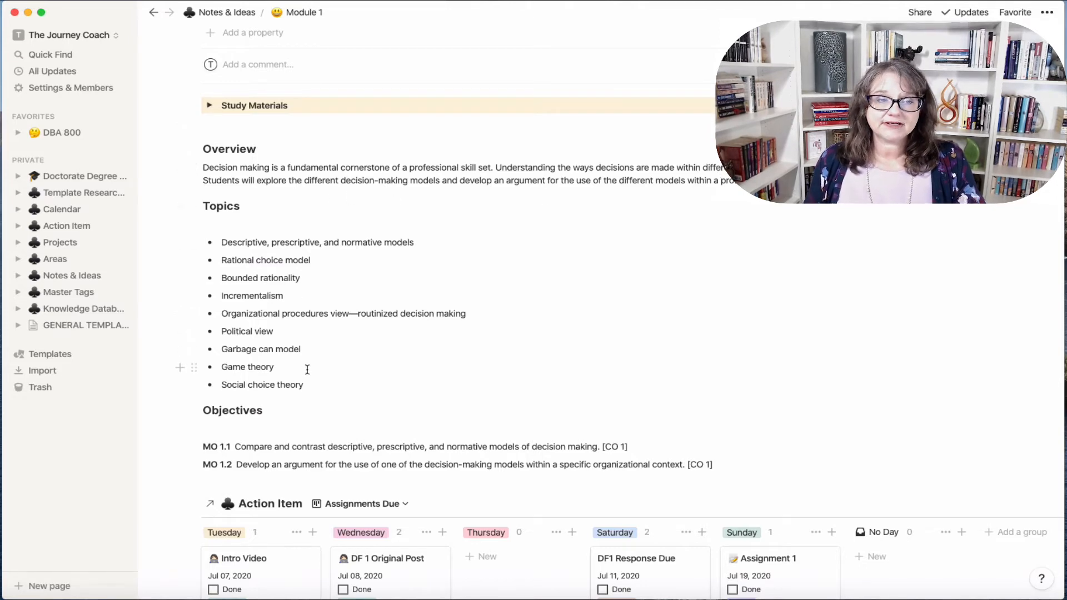
Review Module 1's topics and objectives, and inspect the filter and sort settings of the Action Item board's Assignments Due view
scroll(307, 369, down, 5)
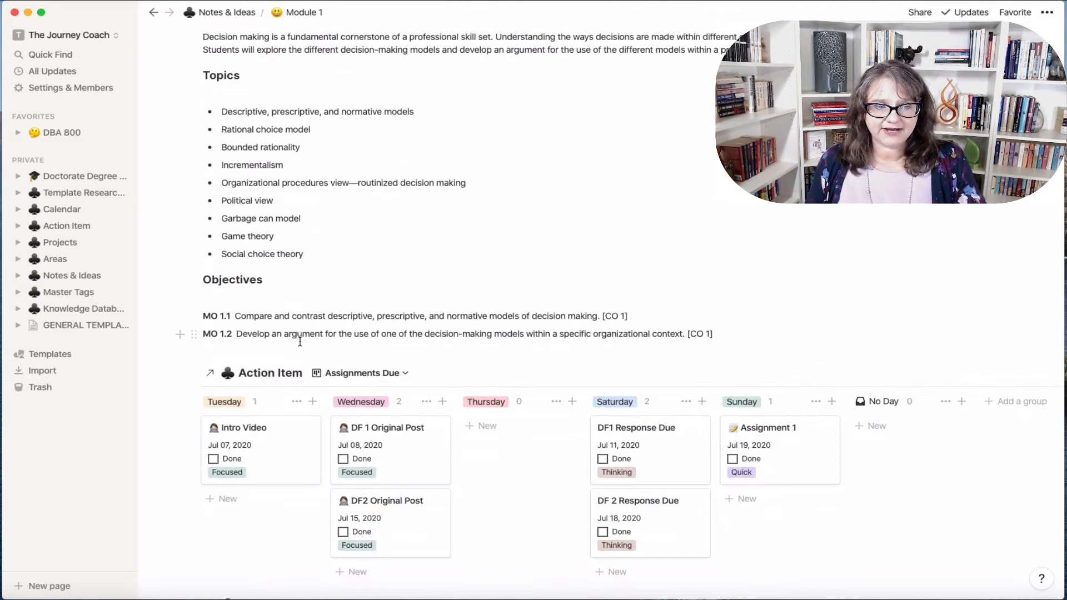
scroll(300, 341, down, 6)
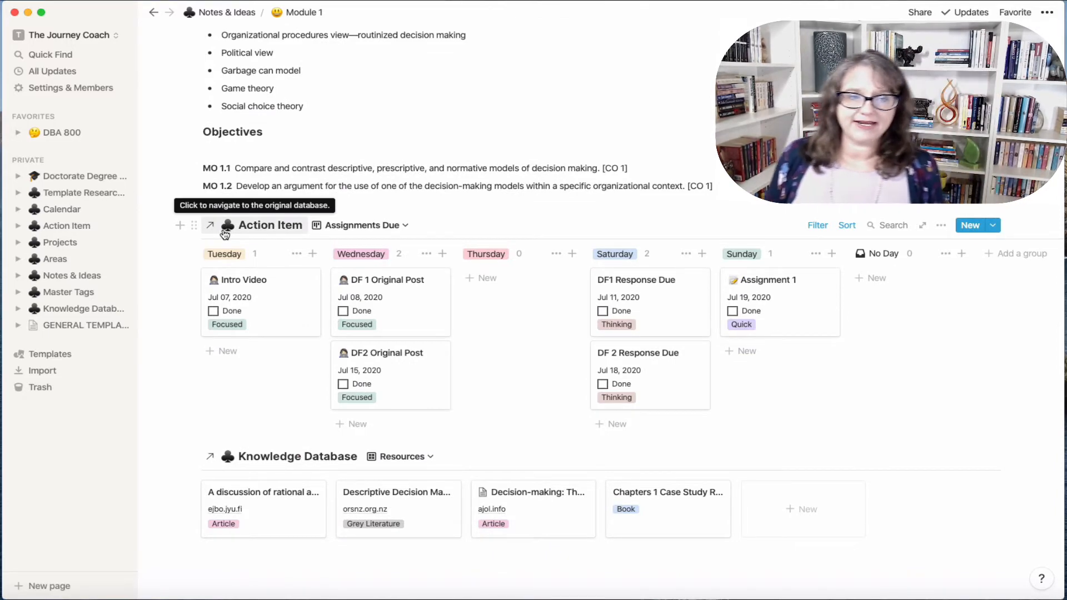
click(817, 227)
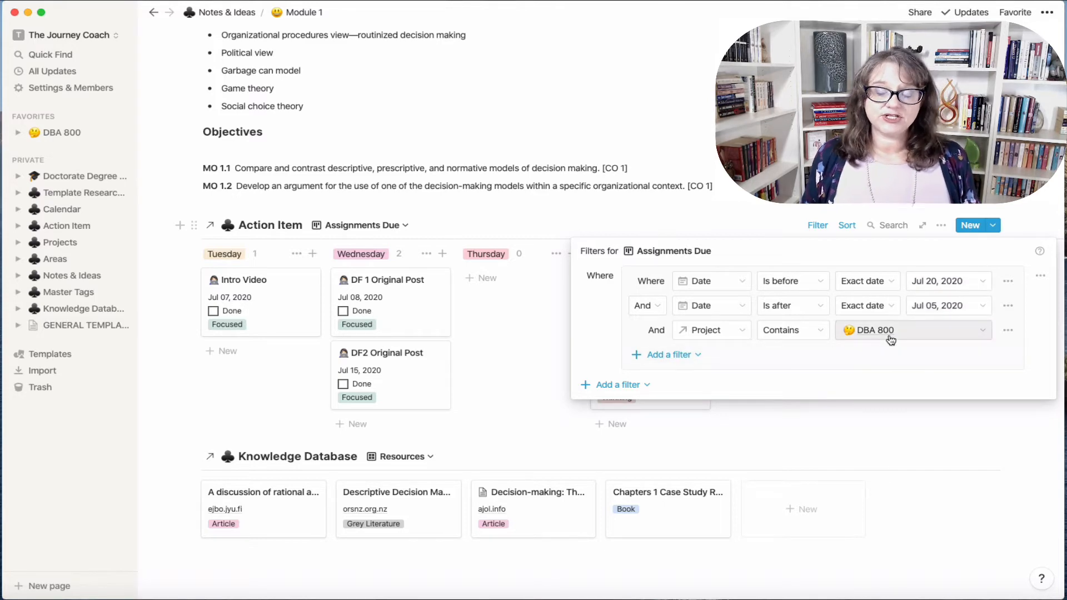
click(912, 431)
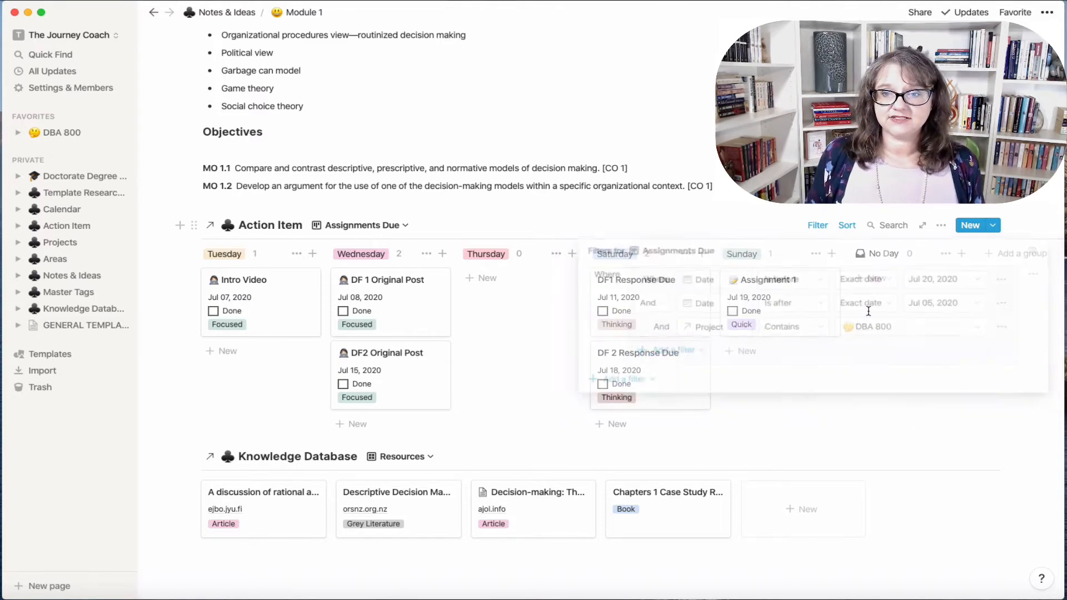
click(848, 224)
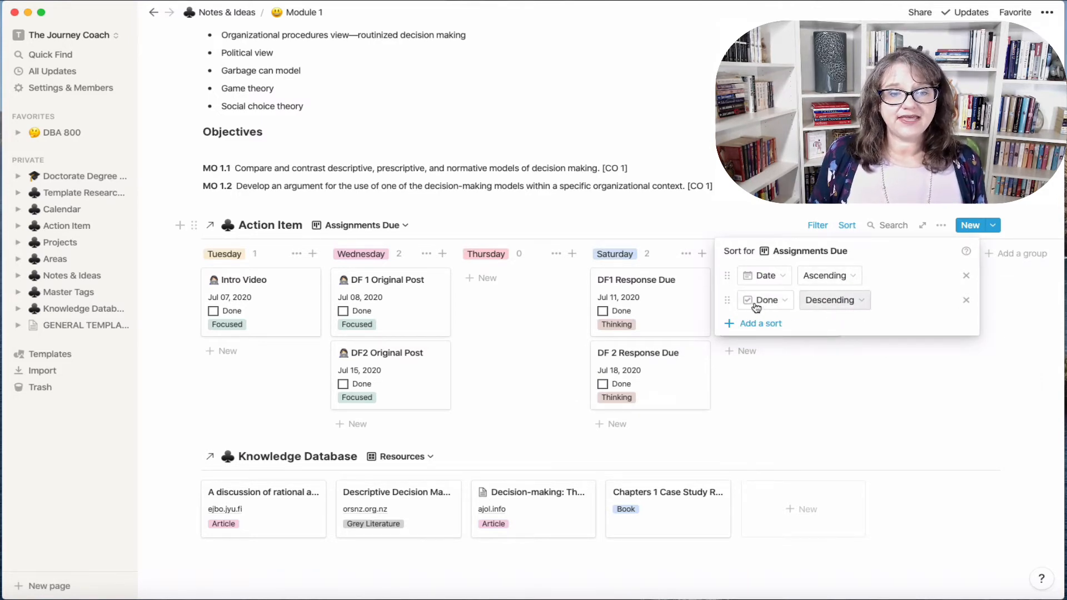
click(835, 384)
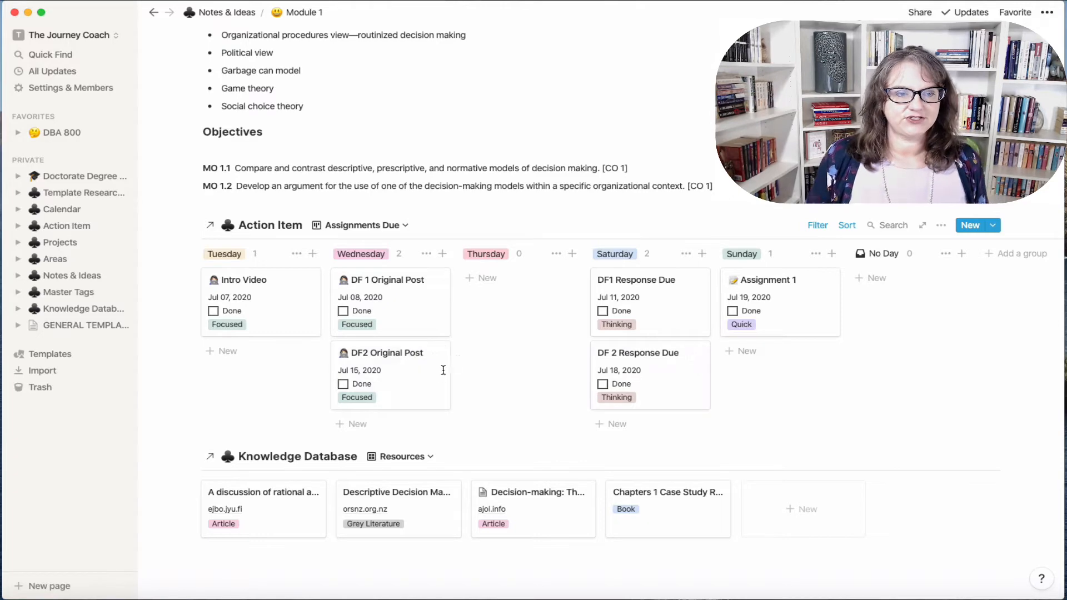
Open the DF 1 Original Post action item, review its properties and expanded Instructions, and collapse the Instructions
click(415, 315)
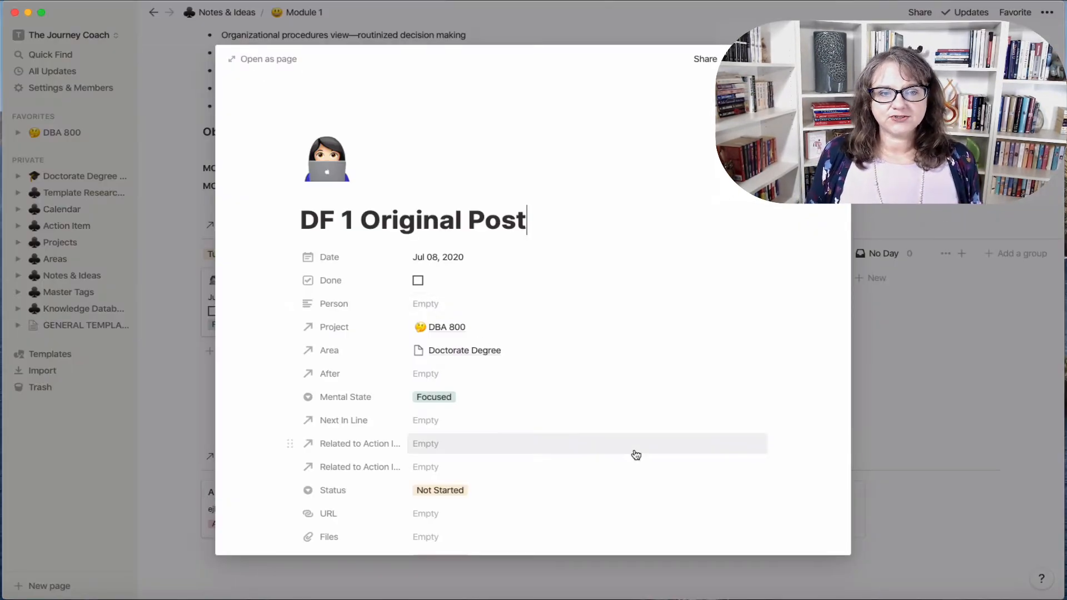
scroll(636, 455, down, 5)
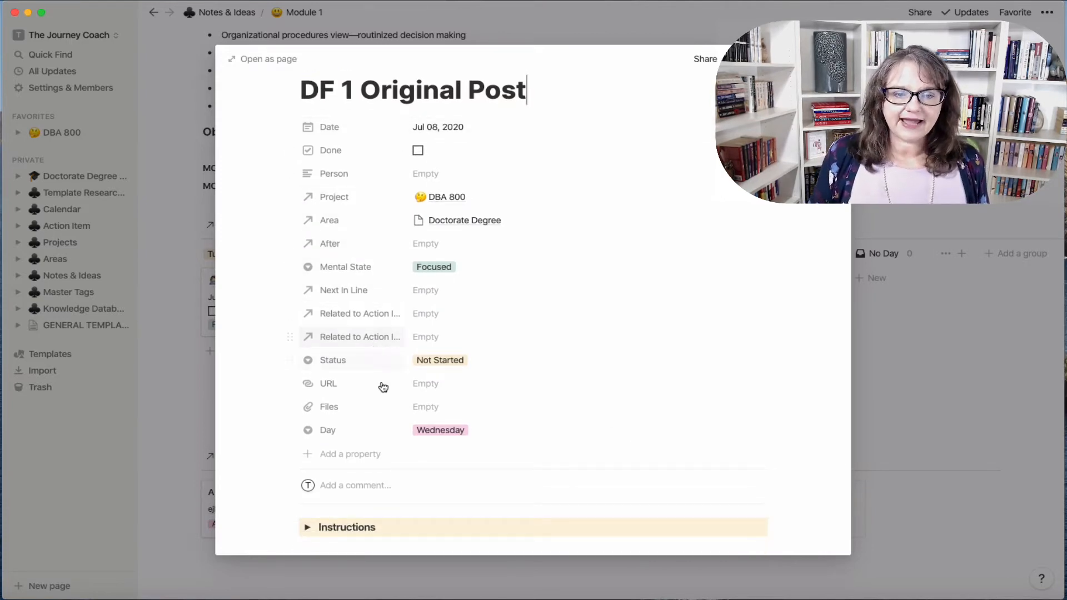
scroll(382, 389, down, 4)
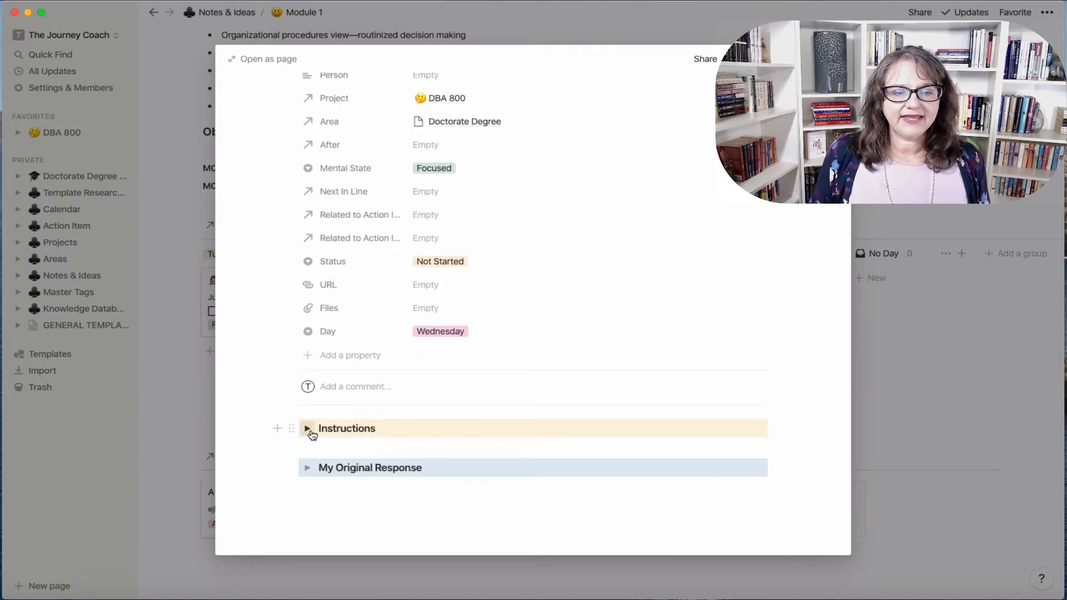
click(309, 431)
scroll(727, 408, down, 10)
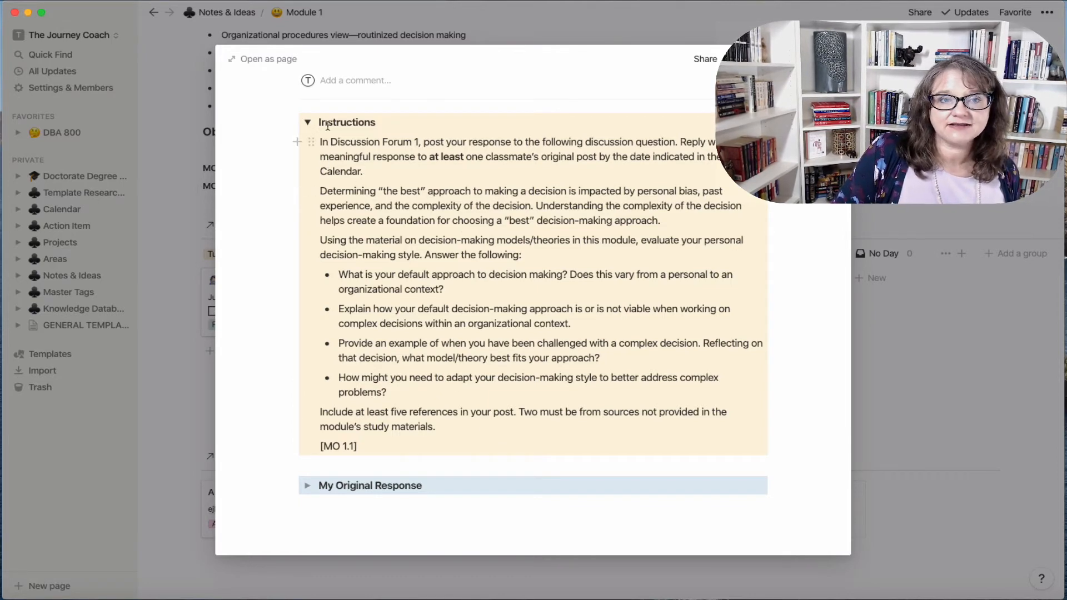
click(309, 126)
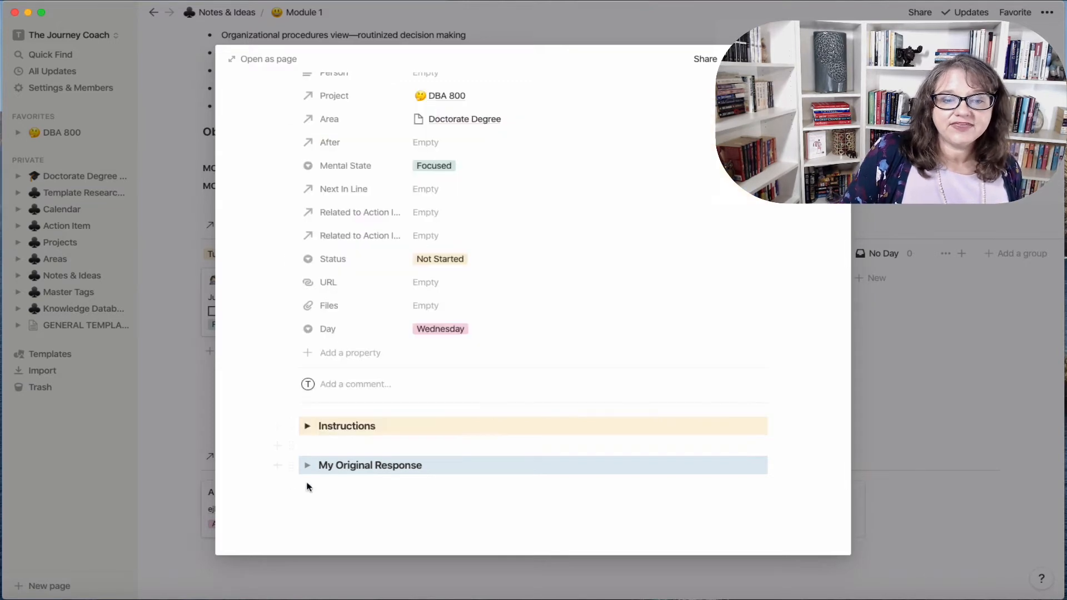
Insert an empty Google Drive embed block under My Original Response, check its embed link option, and close the DF 1 Original Post card
click(307, 466)
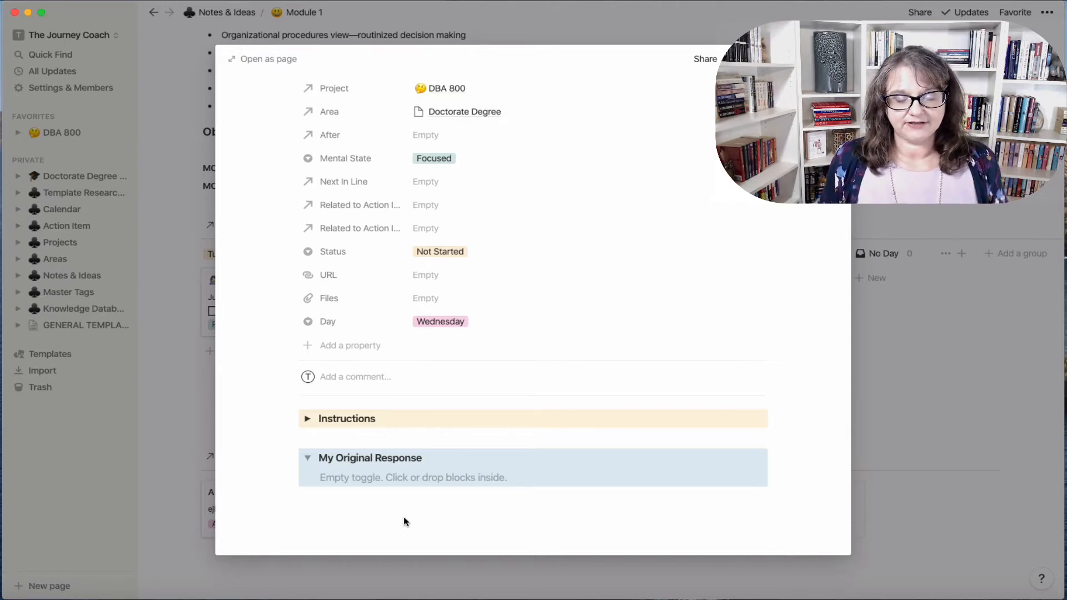
click(336, 481)
text(/)
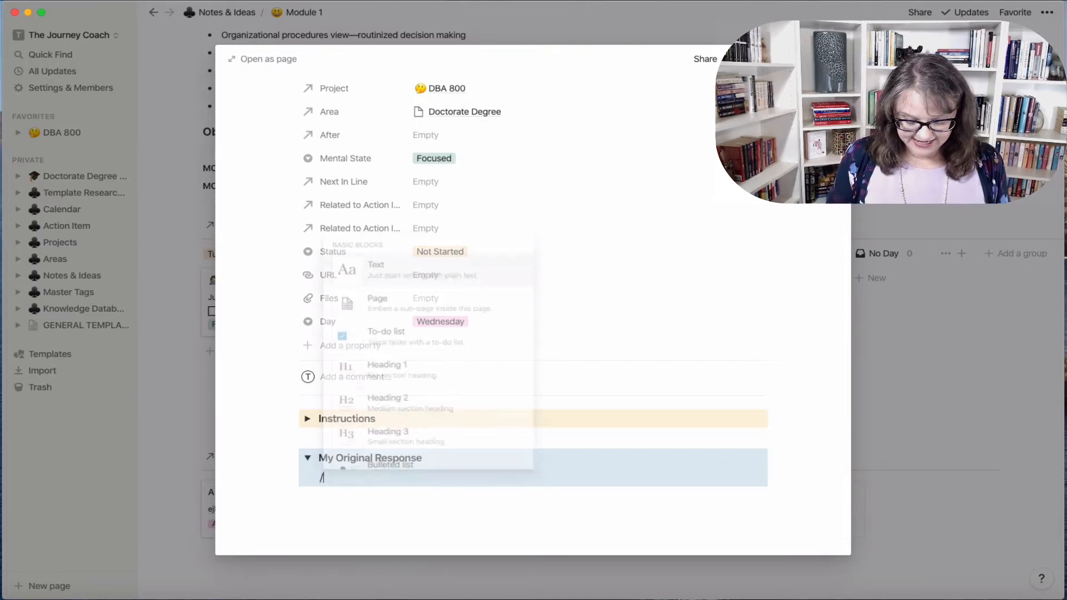
text(em)
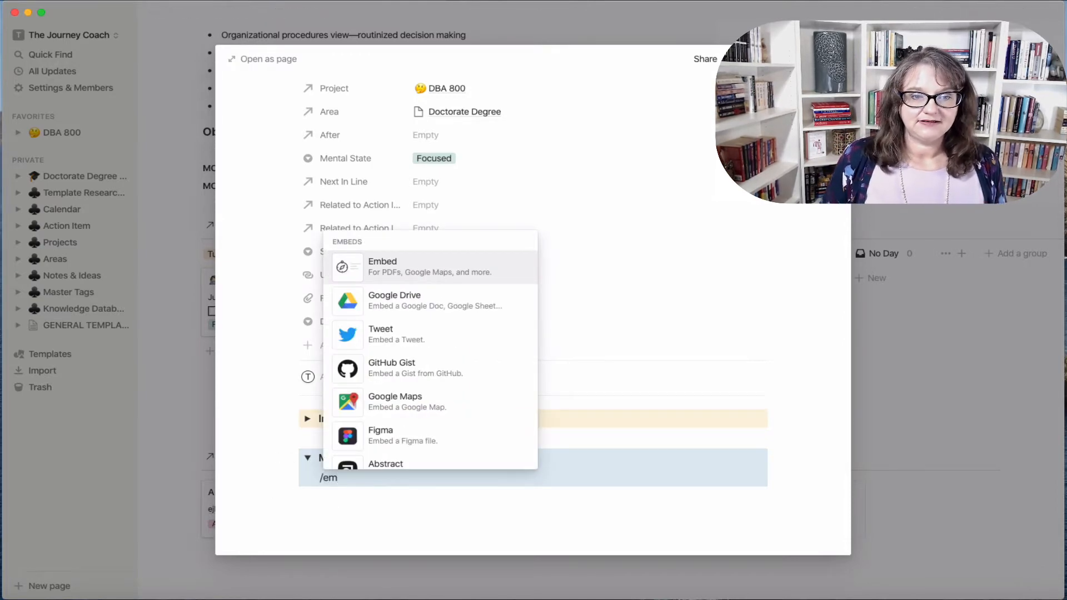
click(430, 317)
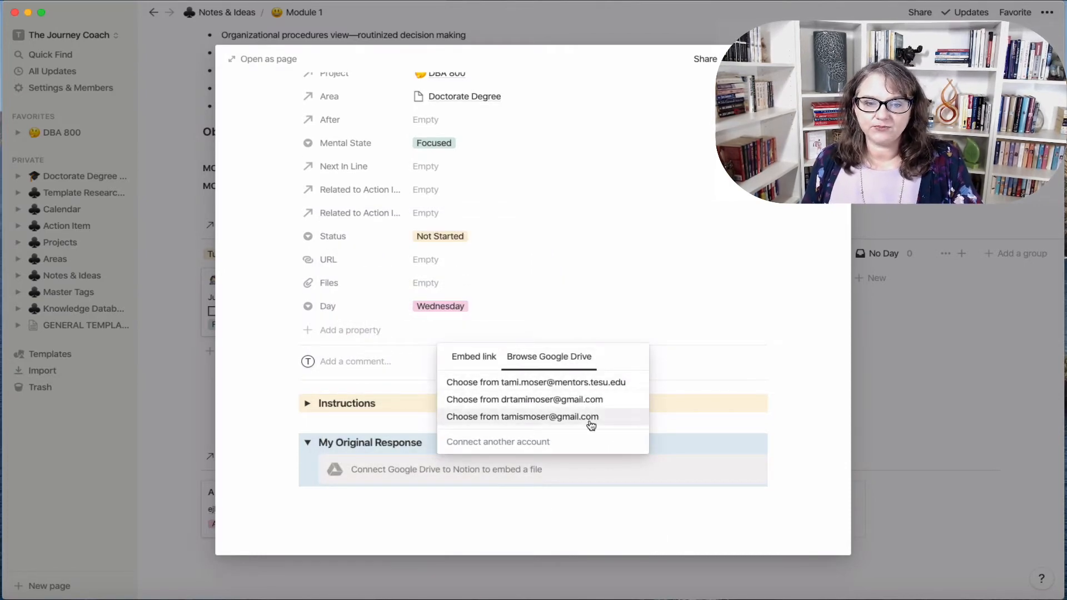
click(492, 366)
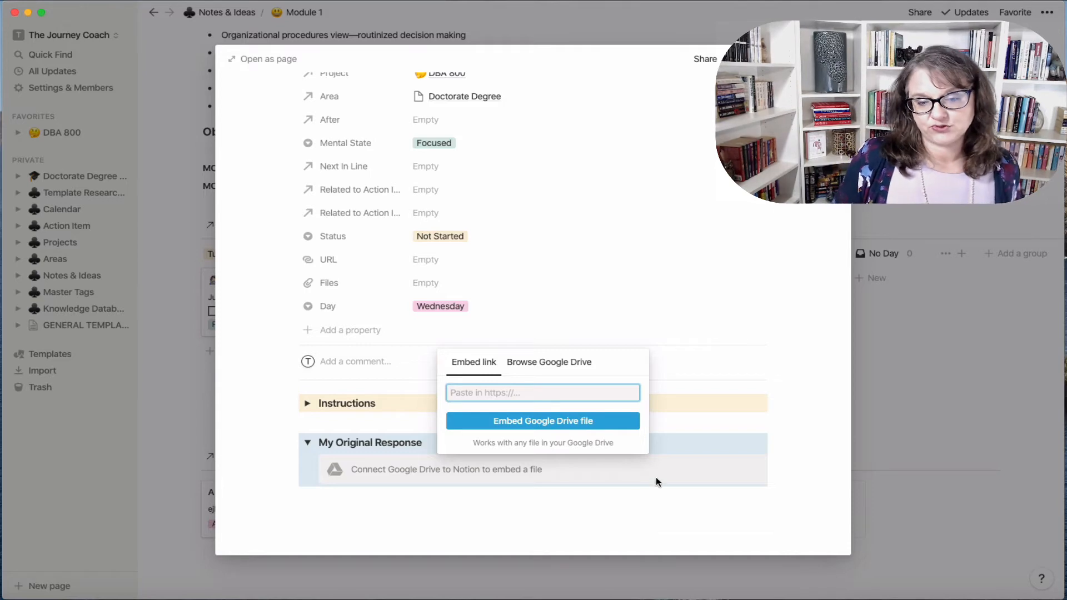
click(578, 495)
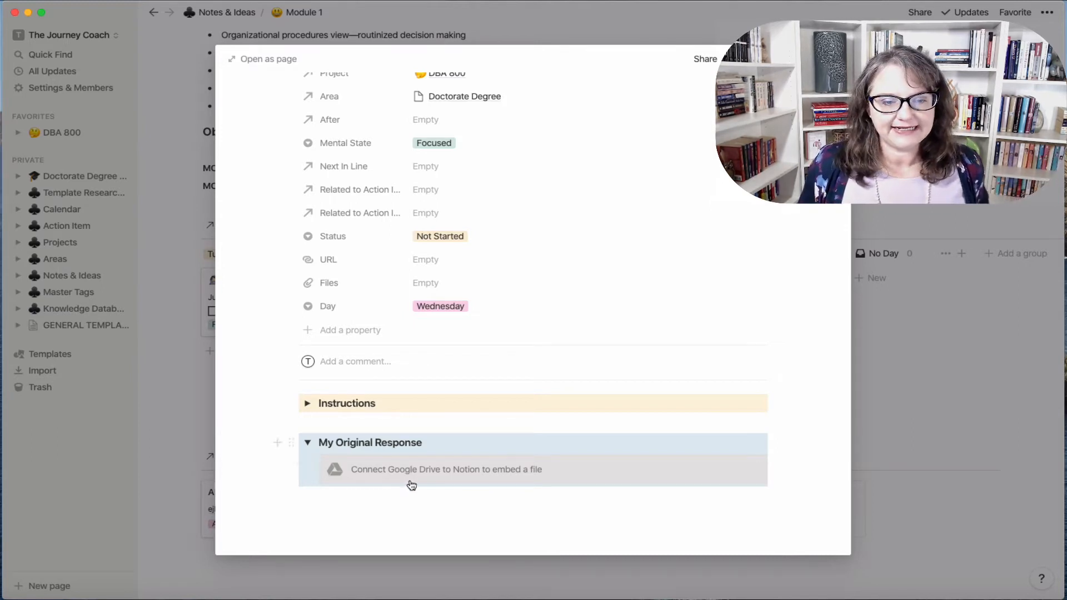
click(311, 448)
scroll(636, 291, up, 5)
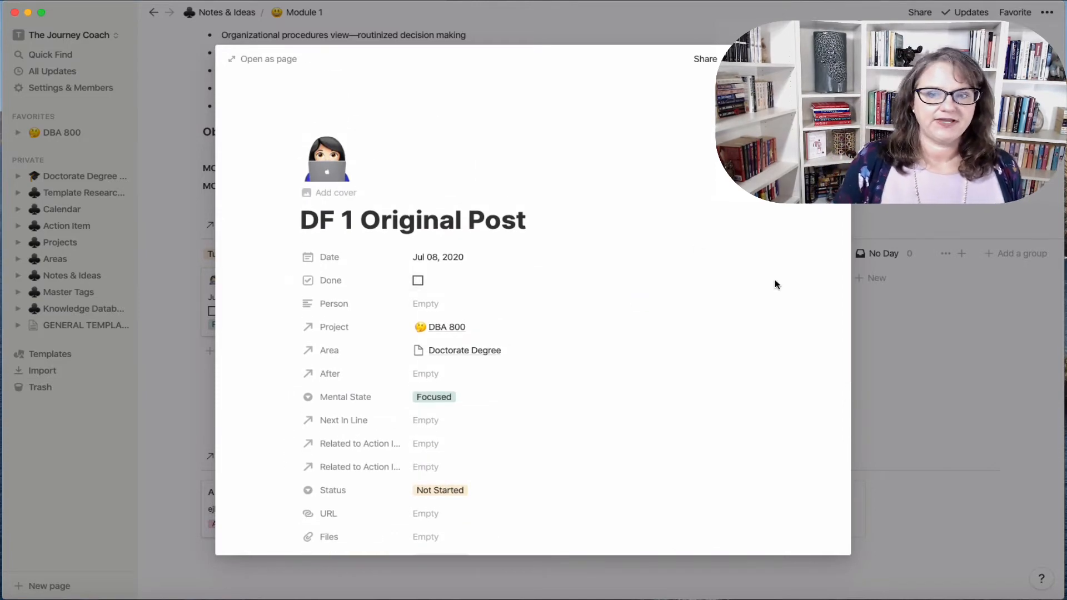
click(965, 445)
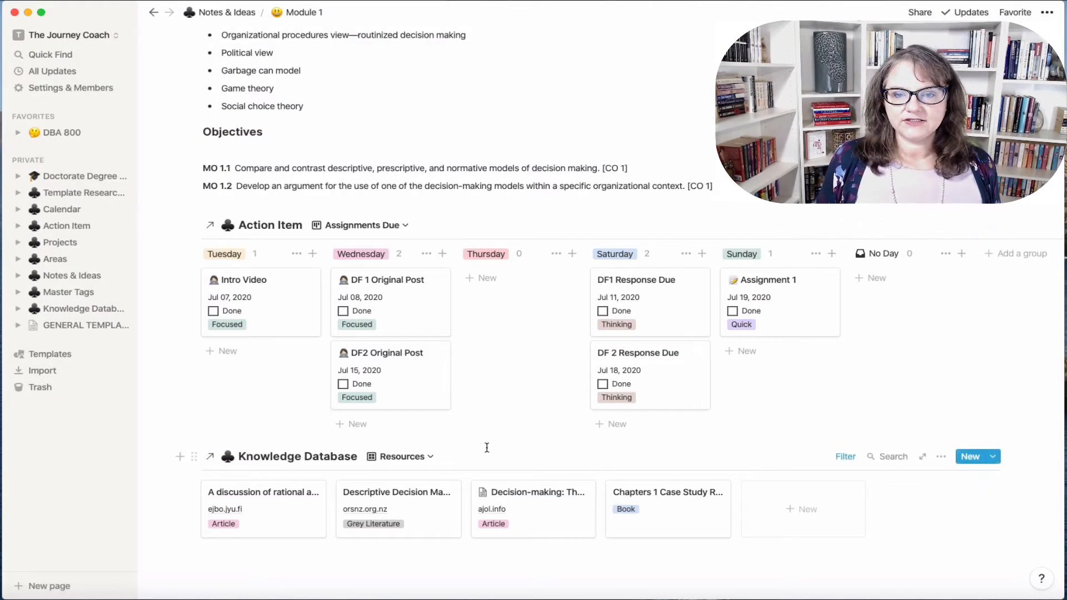
Open the Assignment 1 action item and review its properties, assignment description and writing instructions
click(783, 303)
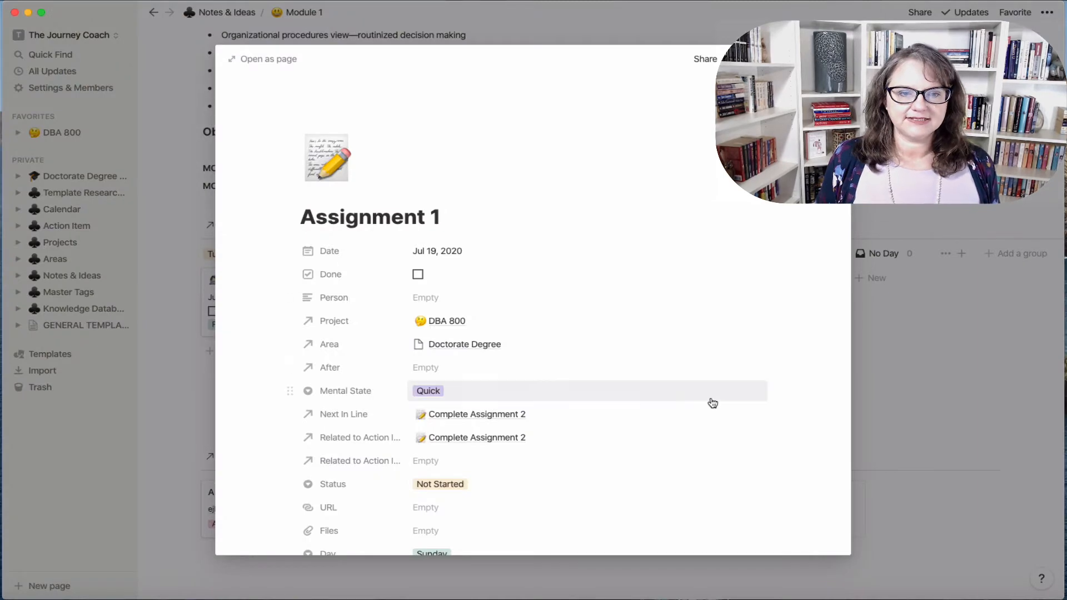
scroll(695, 400, down, 3)
scroll(697, 400, down, 5)
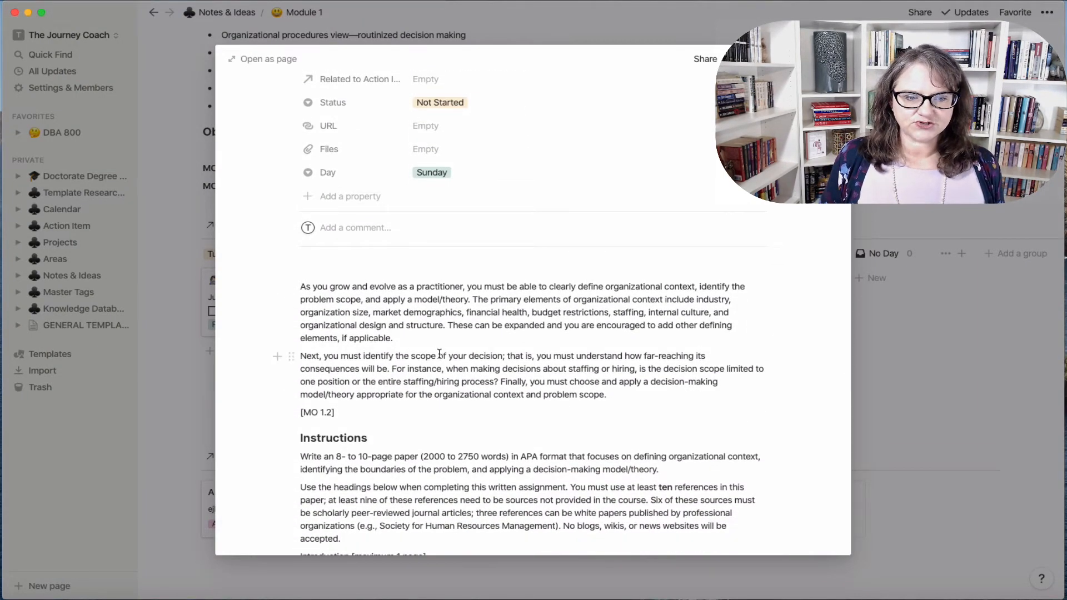
scroll(449, 383, down, 9)
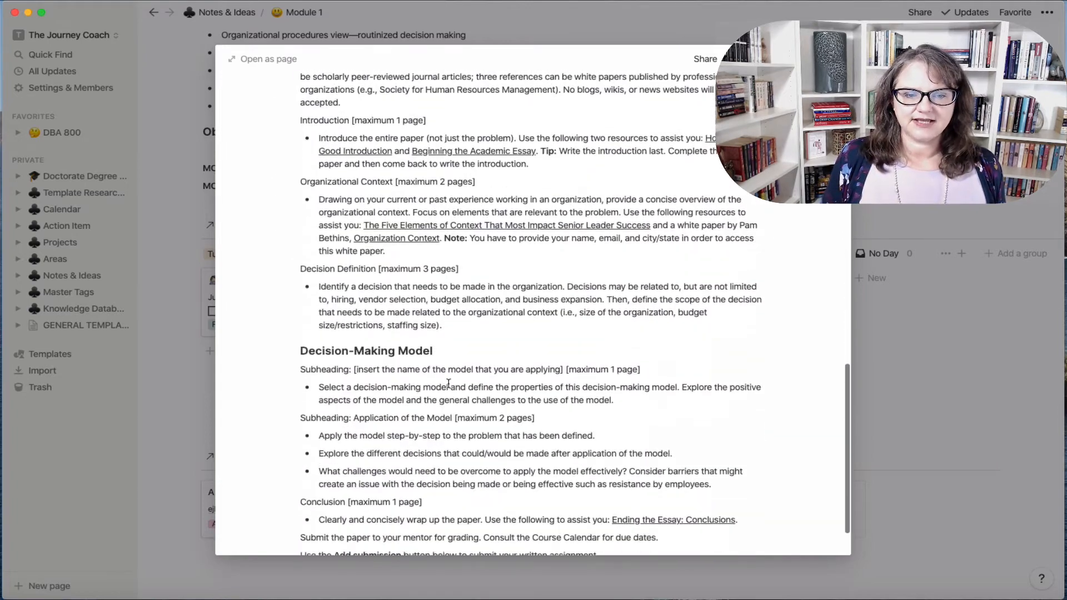
scroll(448, 384, up, 15)
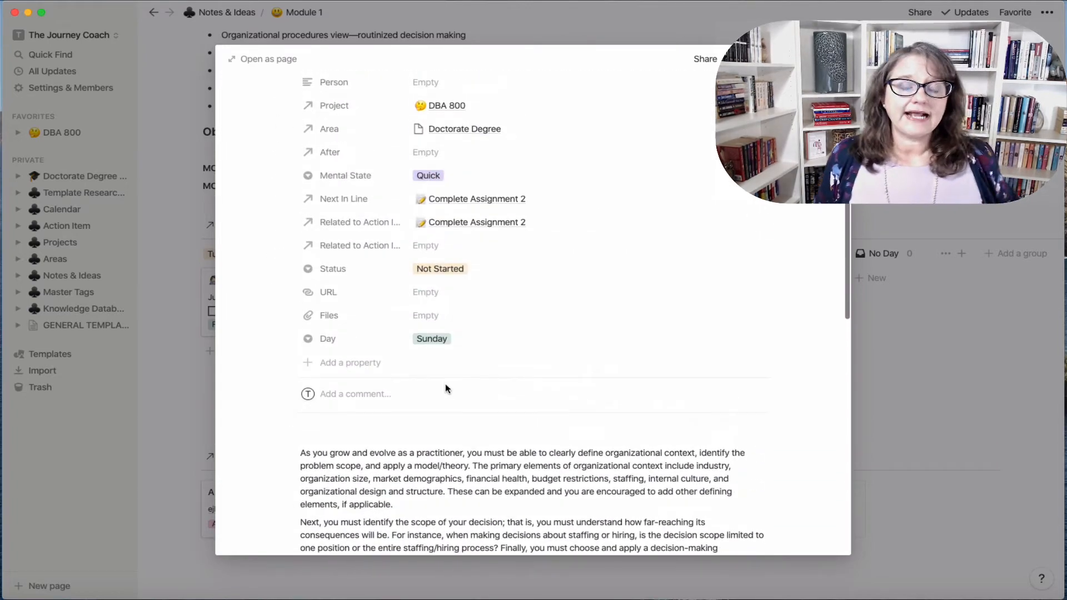
scroll(449, 418, down, 3)
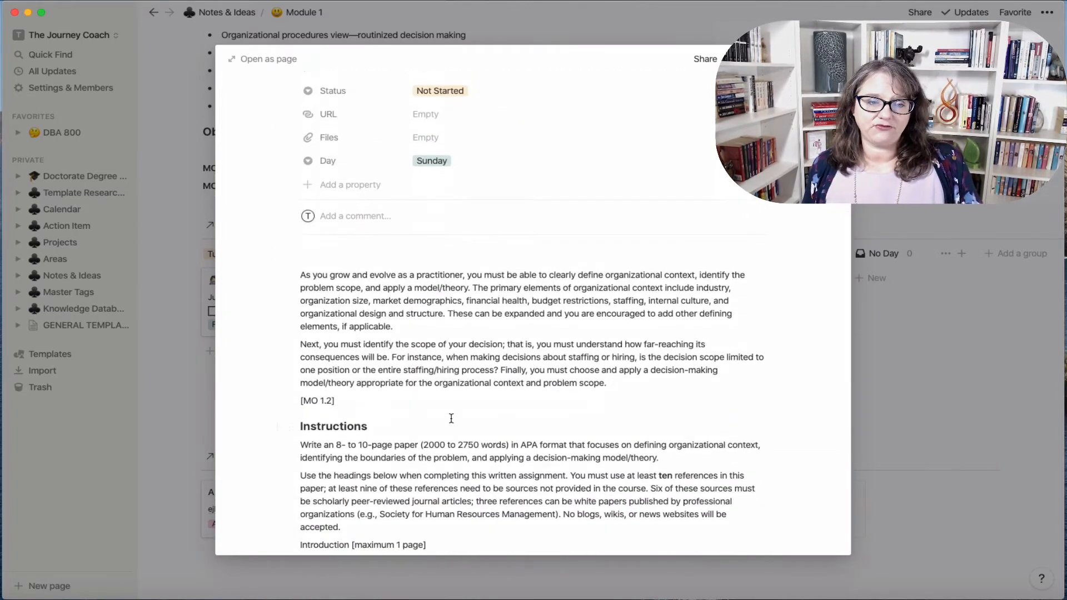
scroll(414, 486, down, 1)
scroll(431, 474, up, 7)
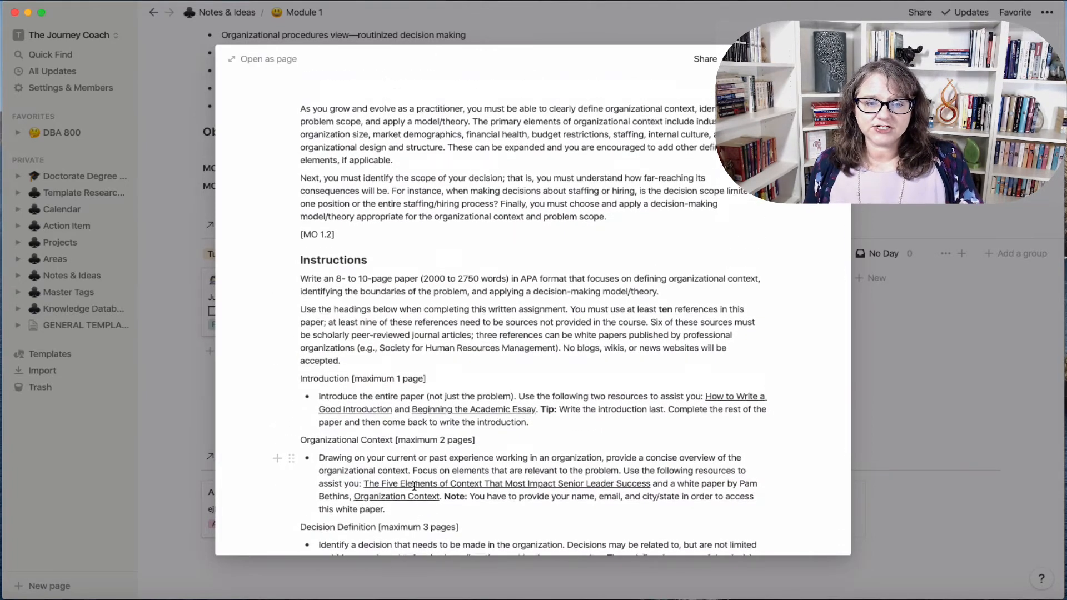
scroll(460, 467, down, 1)
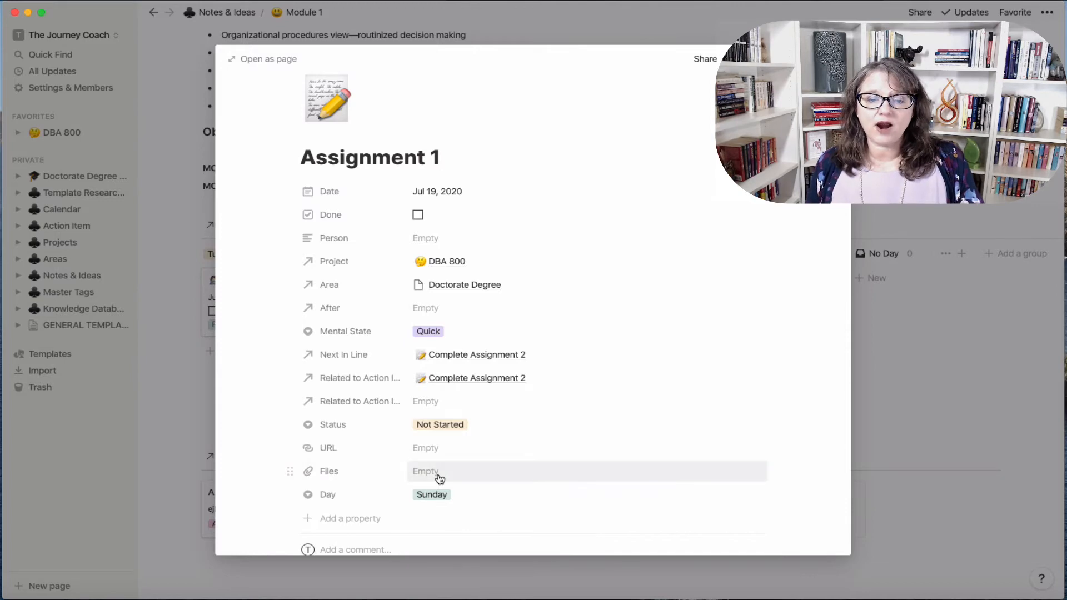
View the upload and embed link options of Assignment 1's Files property, and close the card without adding a file
click(438, 472)
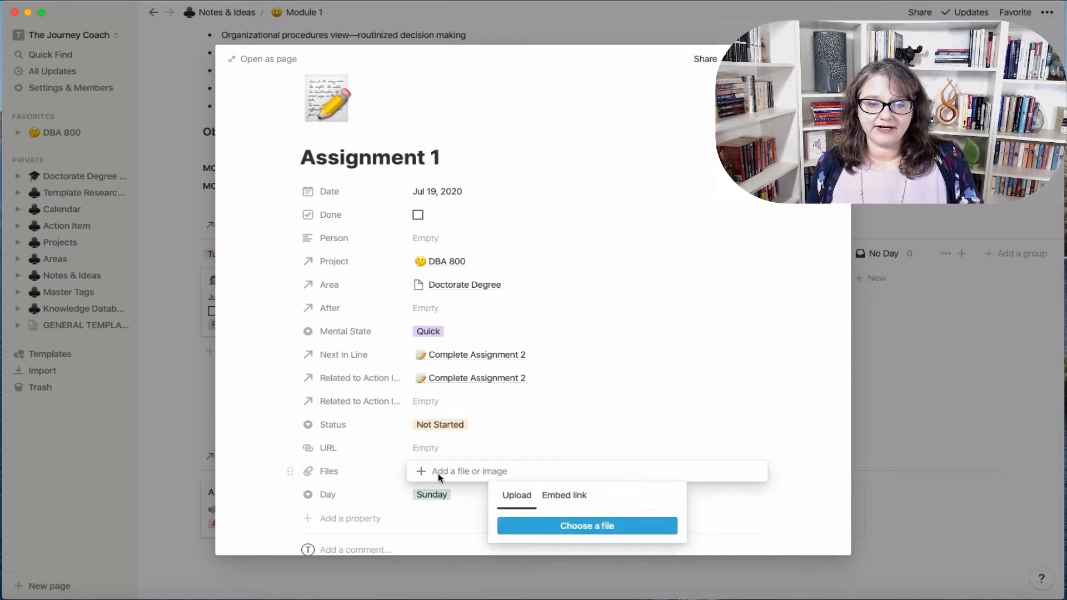
click(558, 500)
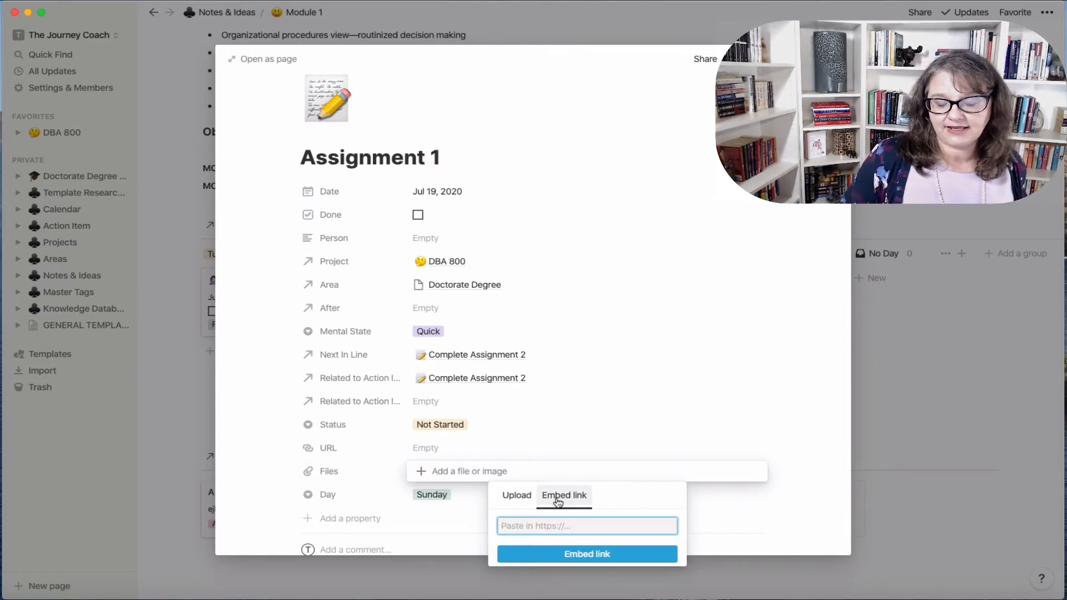
click(516, 504)
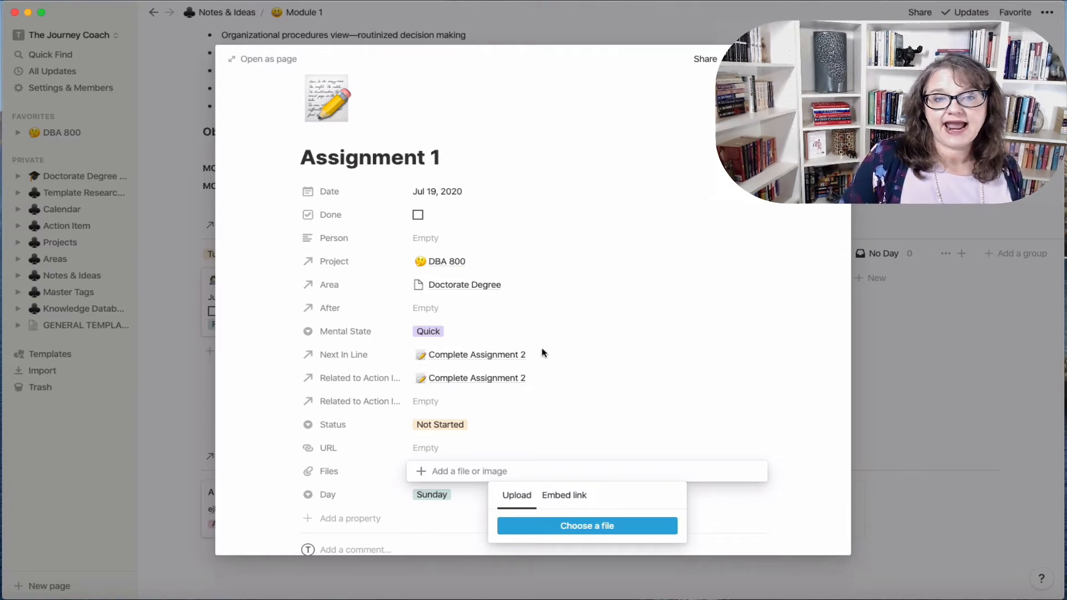
click(926, 422)
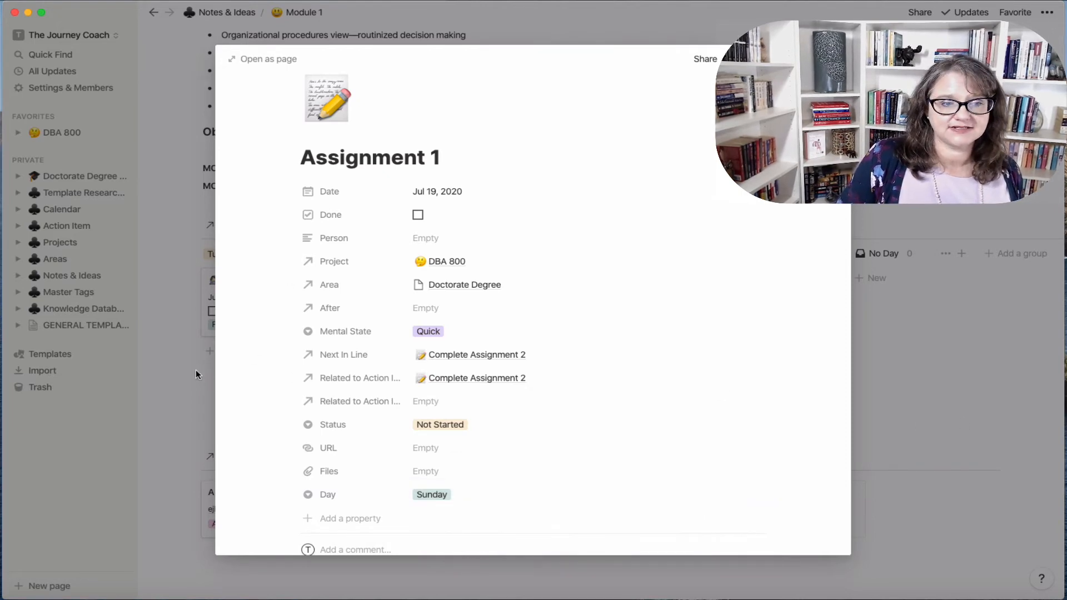
click(179, 364)
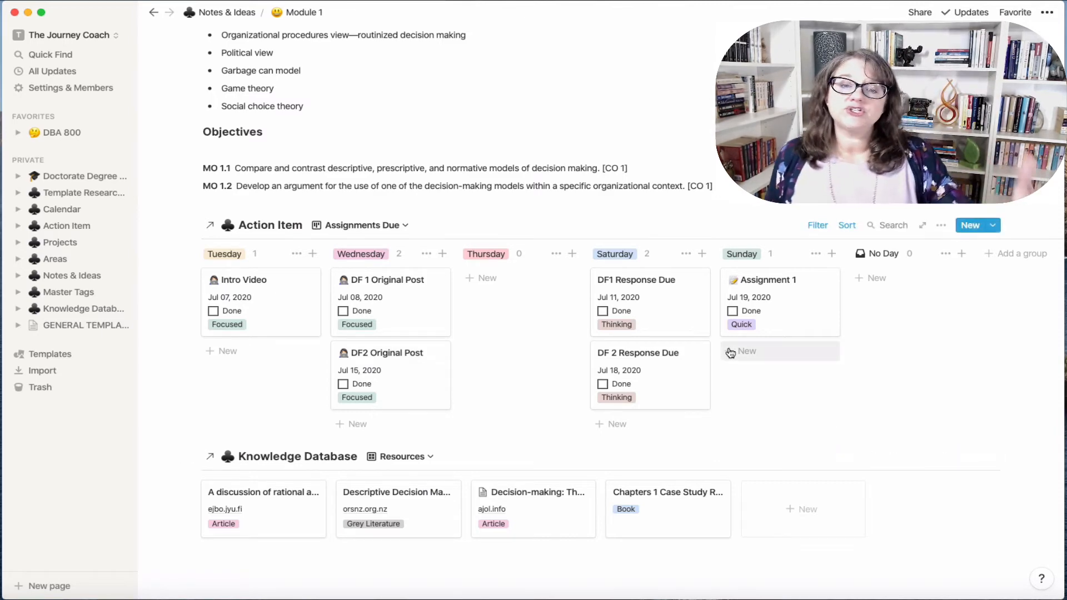
Open the Notes & Ideas database and create a new entry from its existing template
scroll(728, 350, up, 5)
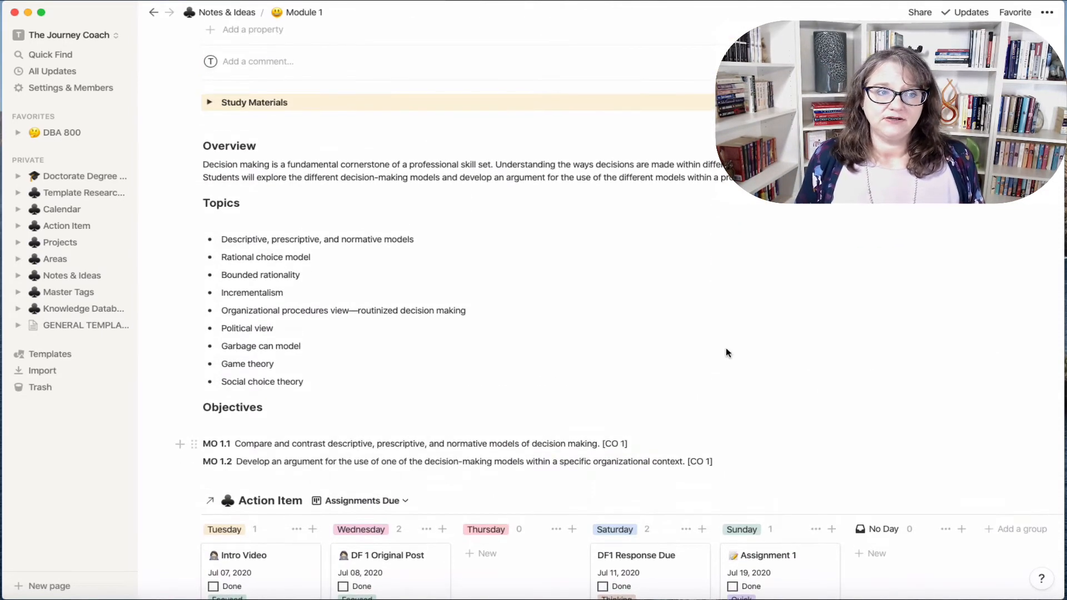
scroll(726, 349, up, 5)
scroll(726, 350, up, 3)
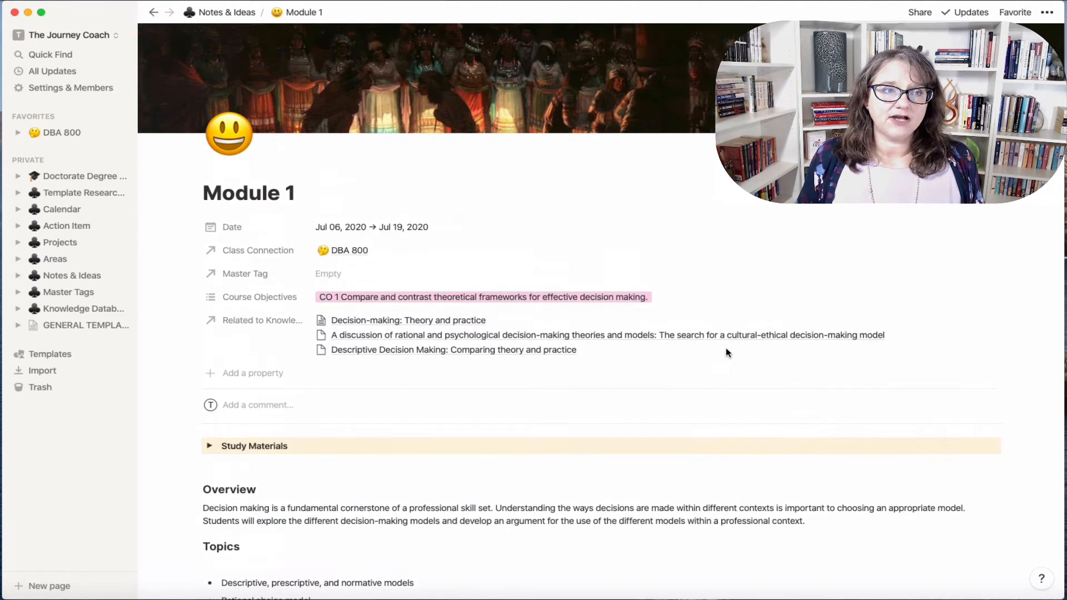
click(75, 280)
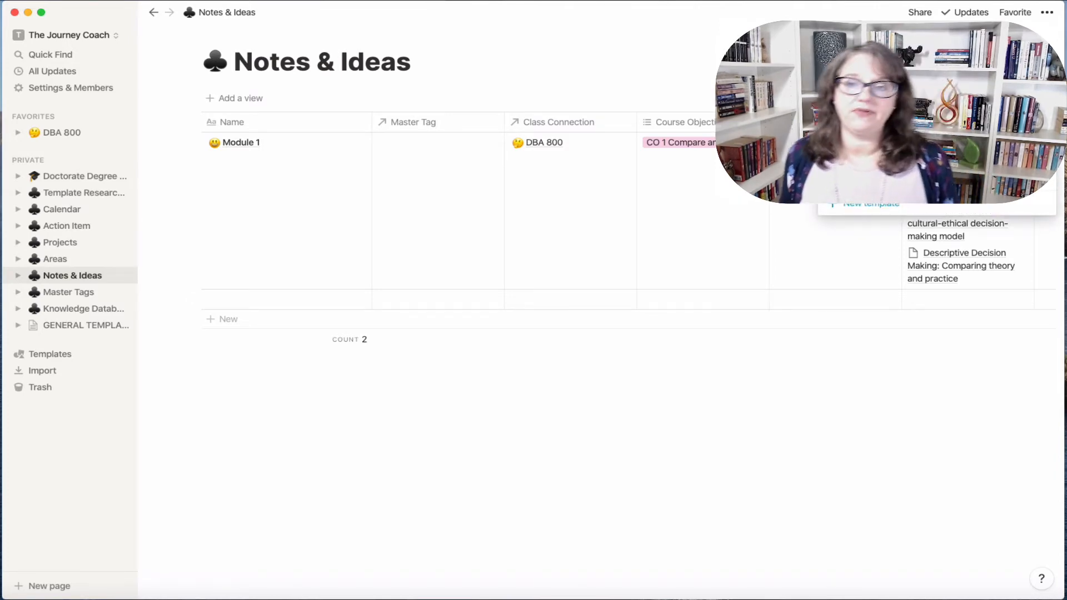
click(889, 183)
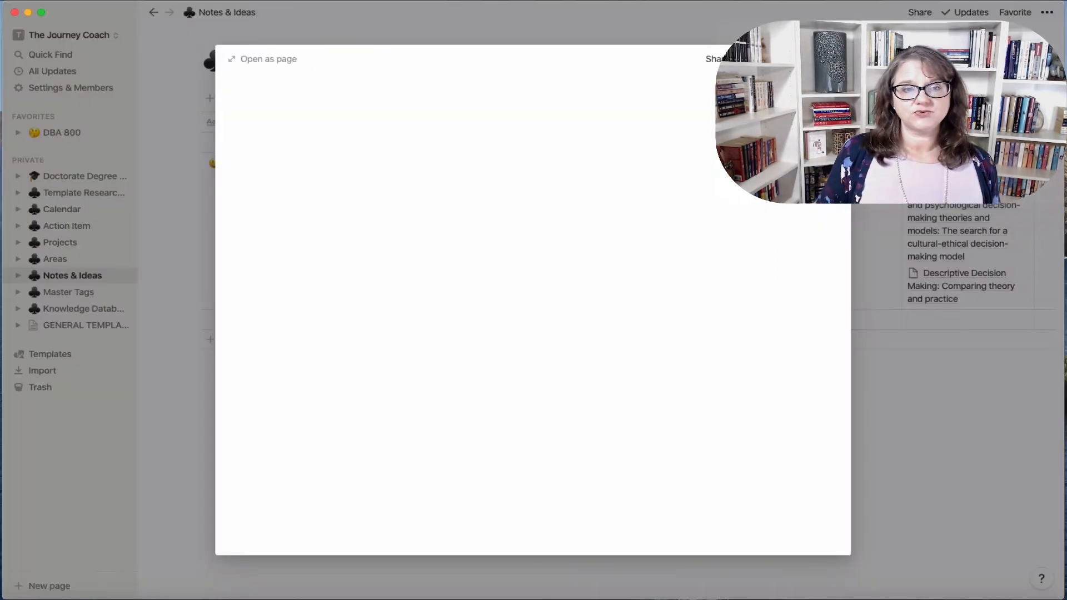
View the projects available for the new note's Class Connection and close the list without choosing one
click(313, 133)
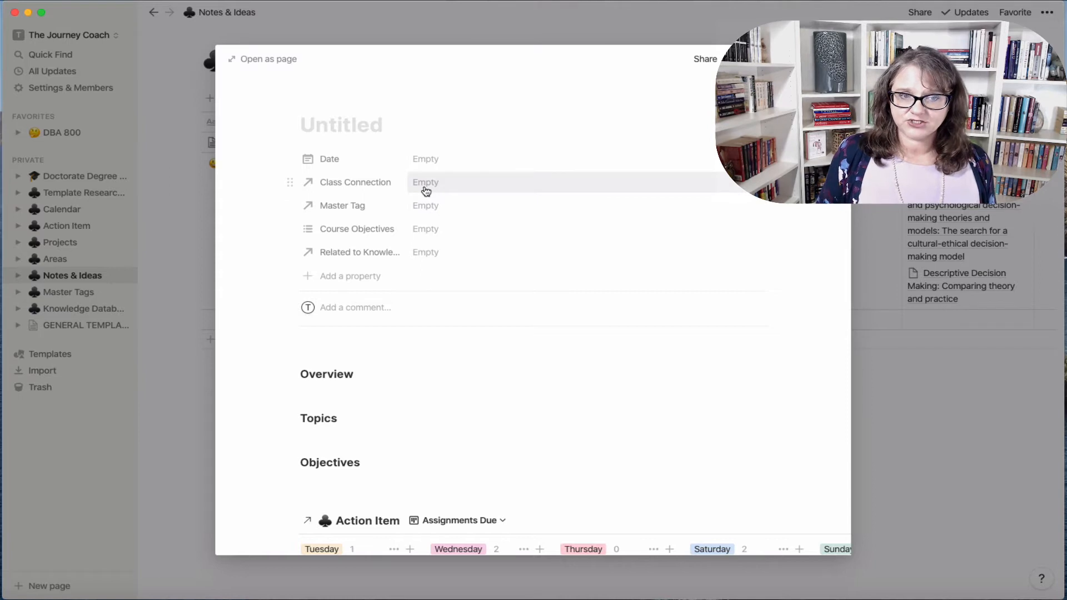
click(425, 184)
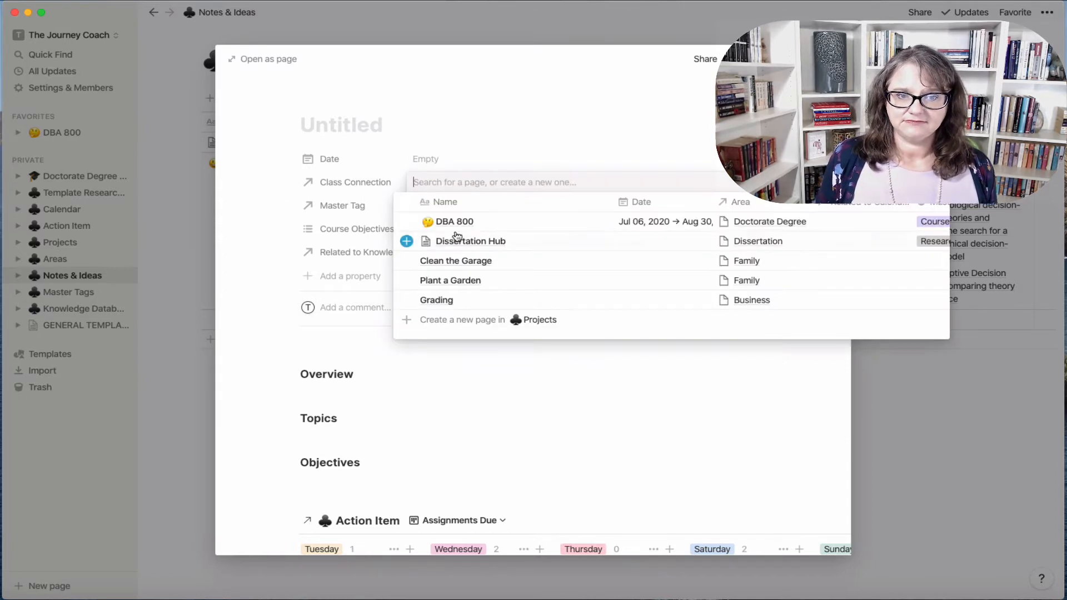
click(420, 371)
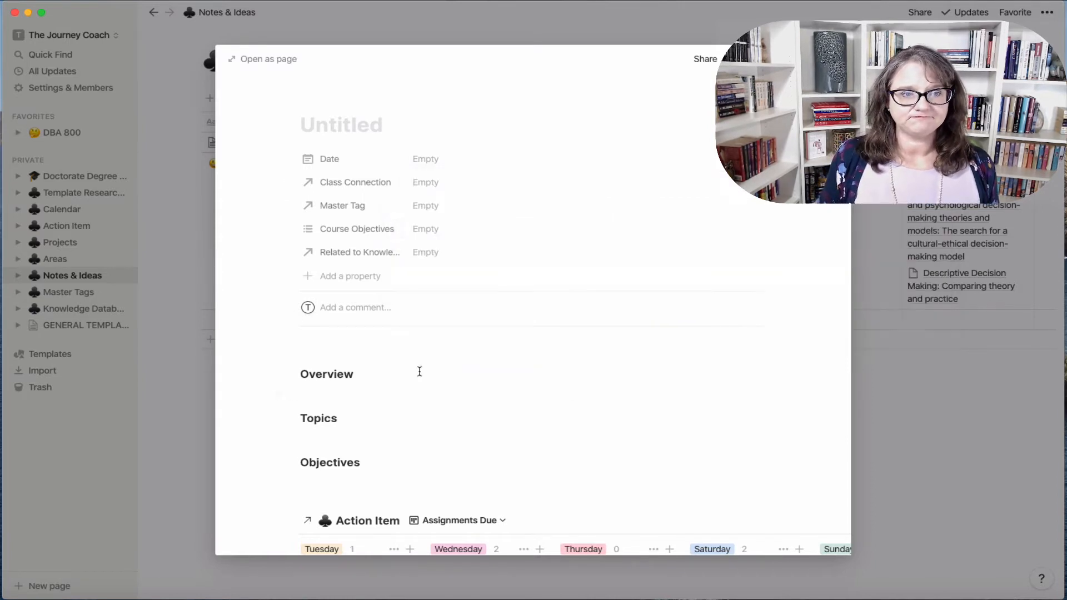
Set the new note's Course Objectives to "CO 2 Distinguish between operational tactical and strategic decisions."
click(442, 236)
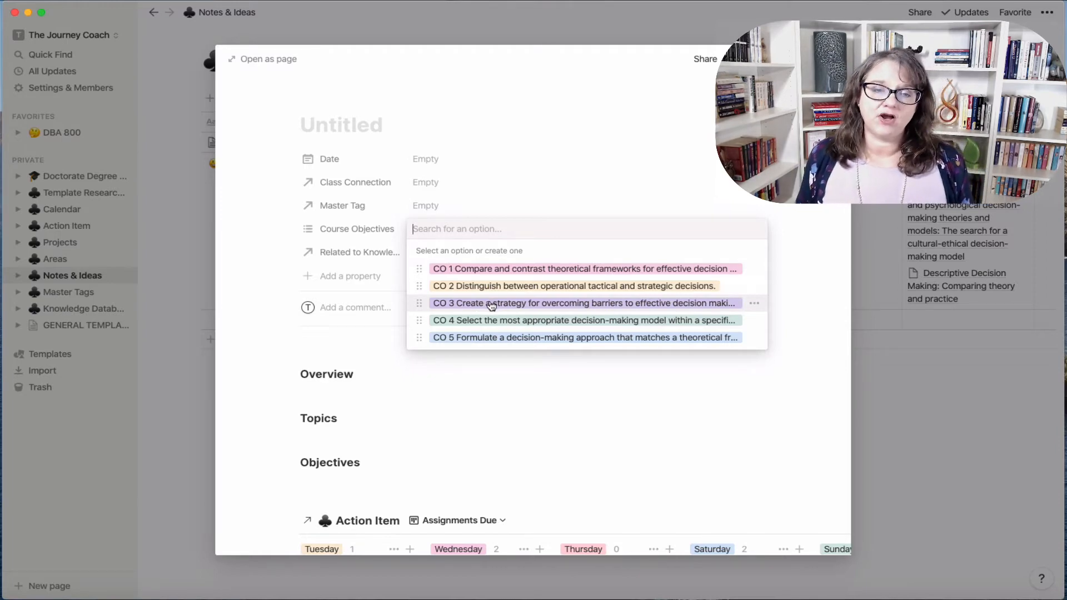
click(488, 285)
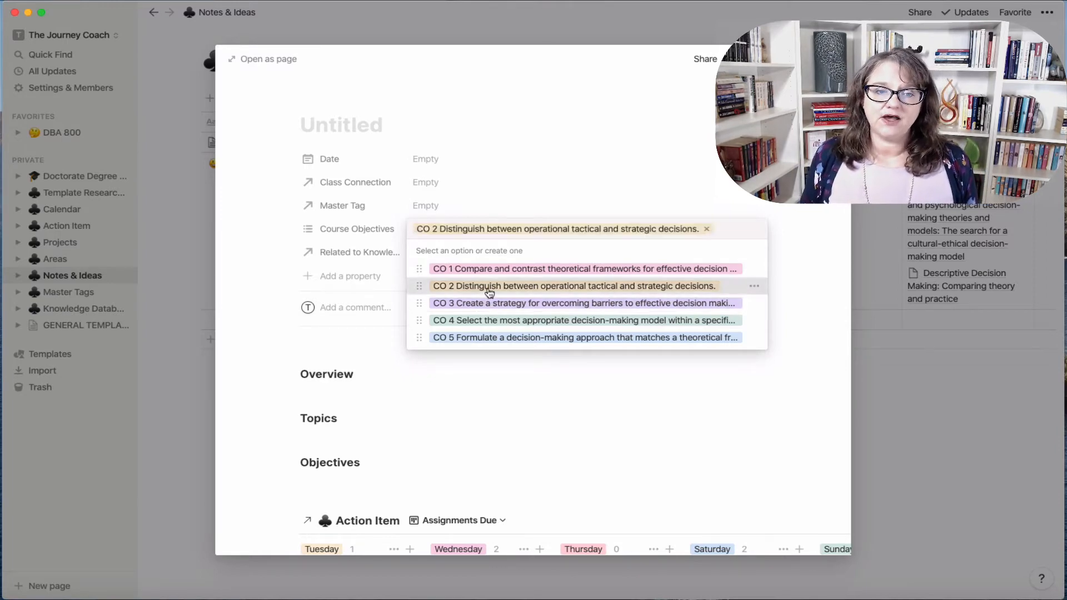
click(590, 420)
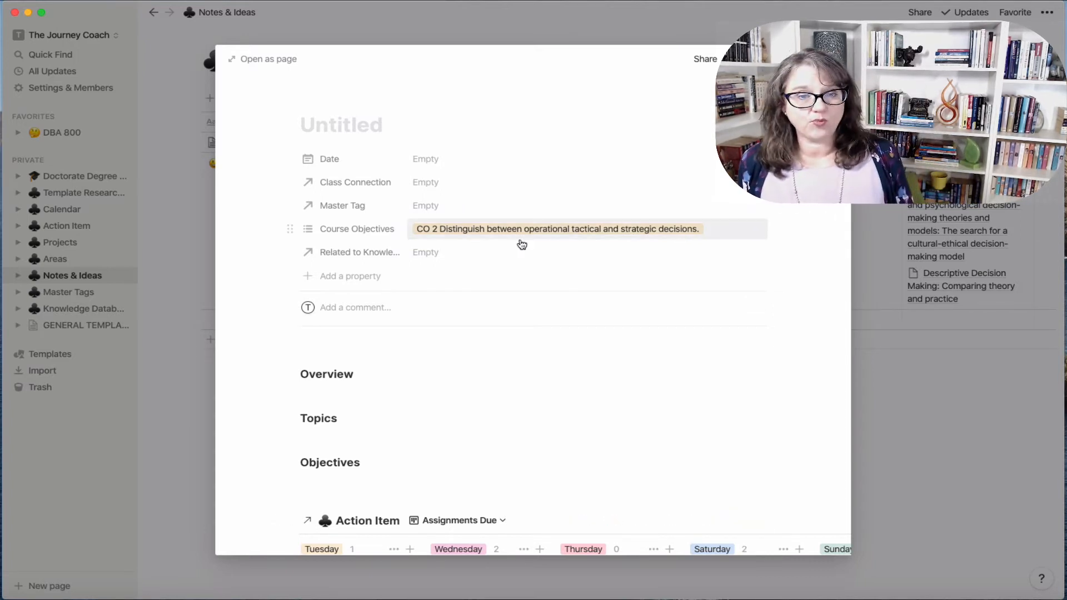
Examine the new note's template sections, including the Action Item board, the collapsible Study Materials block and the Knowledge Database resources
scroll(451, 405, down, 4)
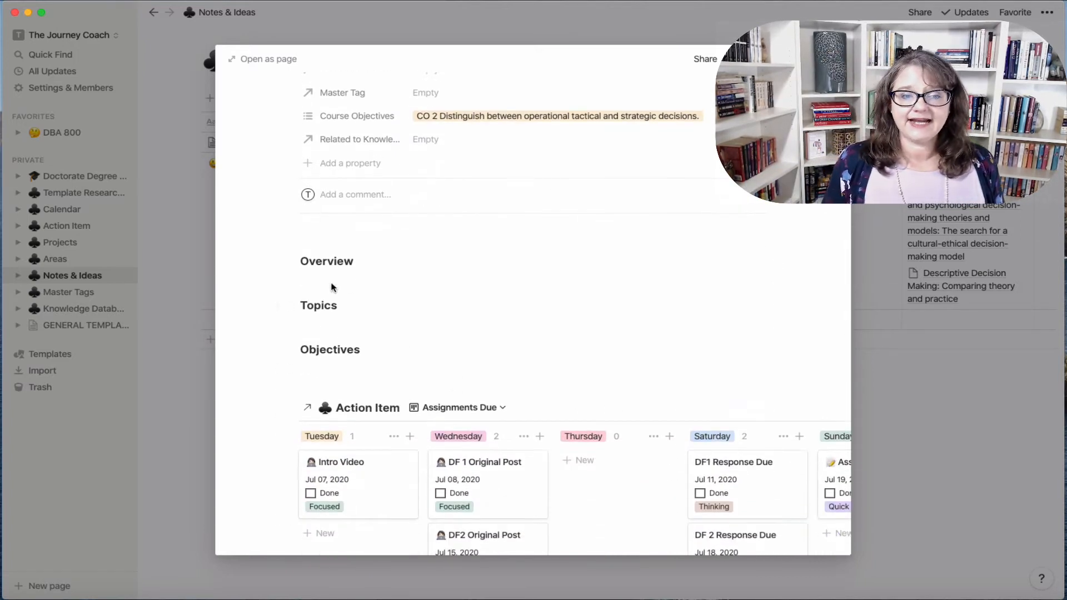
scroll(393, 315, up, 1)
scroll(396, 317, down, 5)
scroll(394, 320, up, 4)
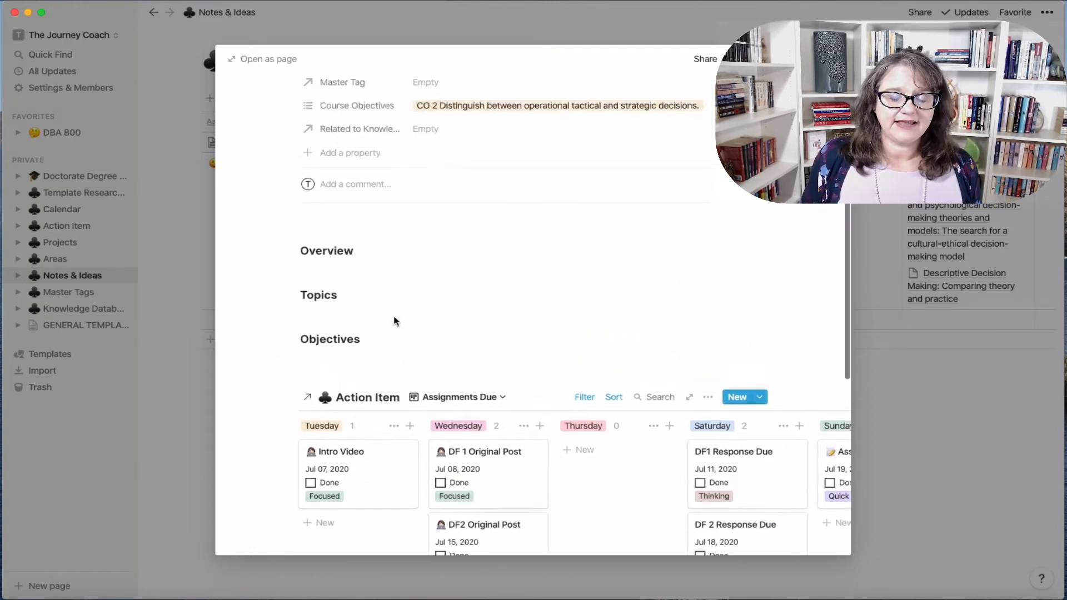
scroll(396, 323, down, 5)
scroll(396, 320, down, 1)
scroll(431, 419, down, 5)
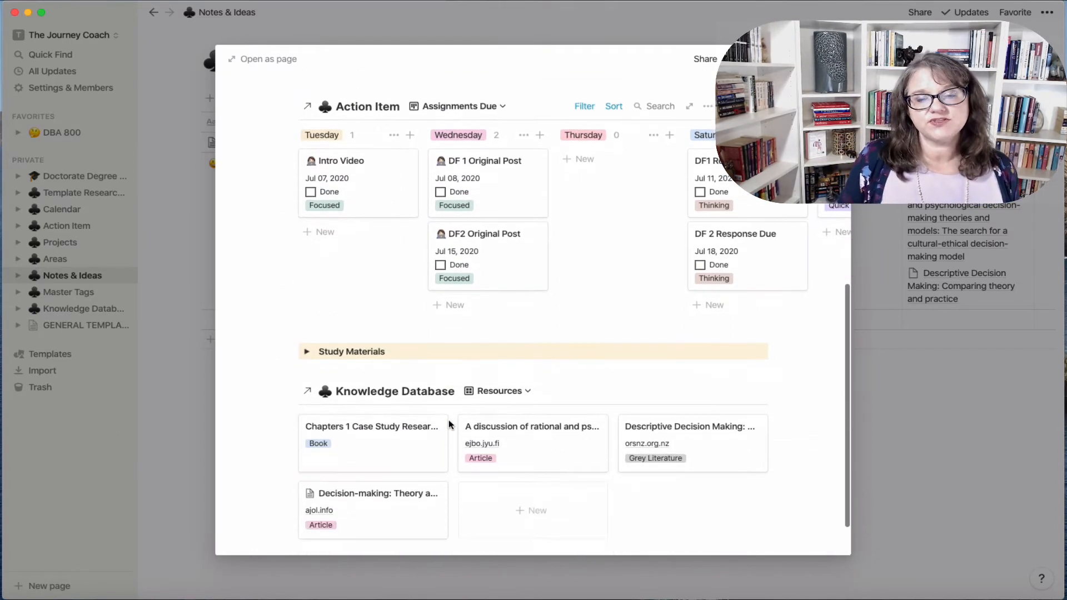
scroll(428, 419, down, 2)
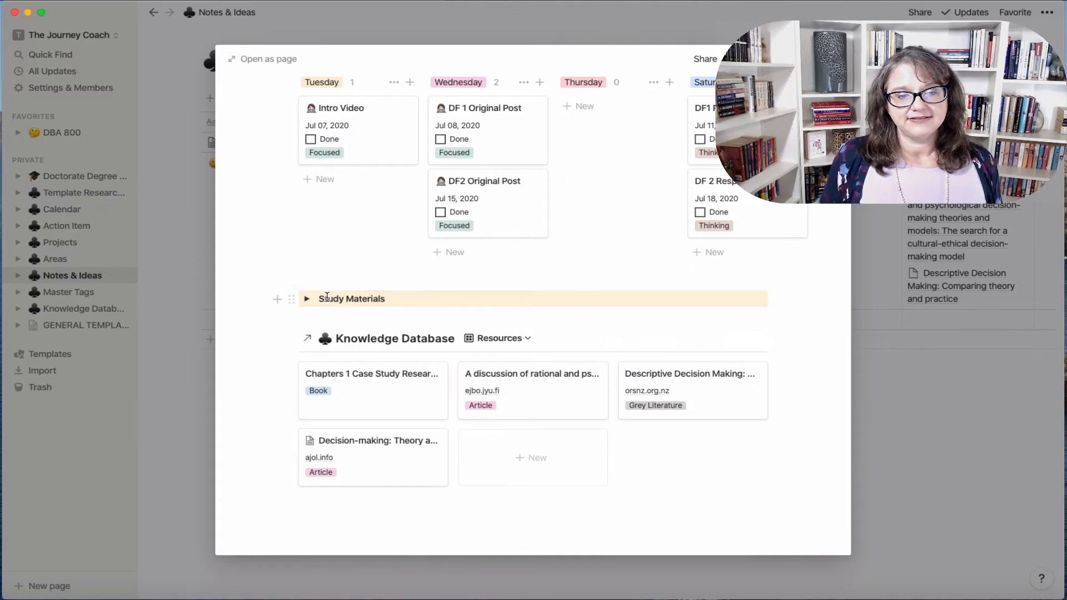
click(307, 300)
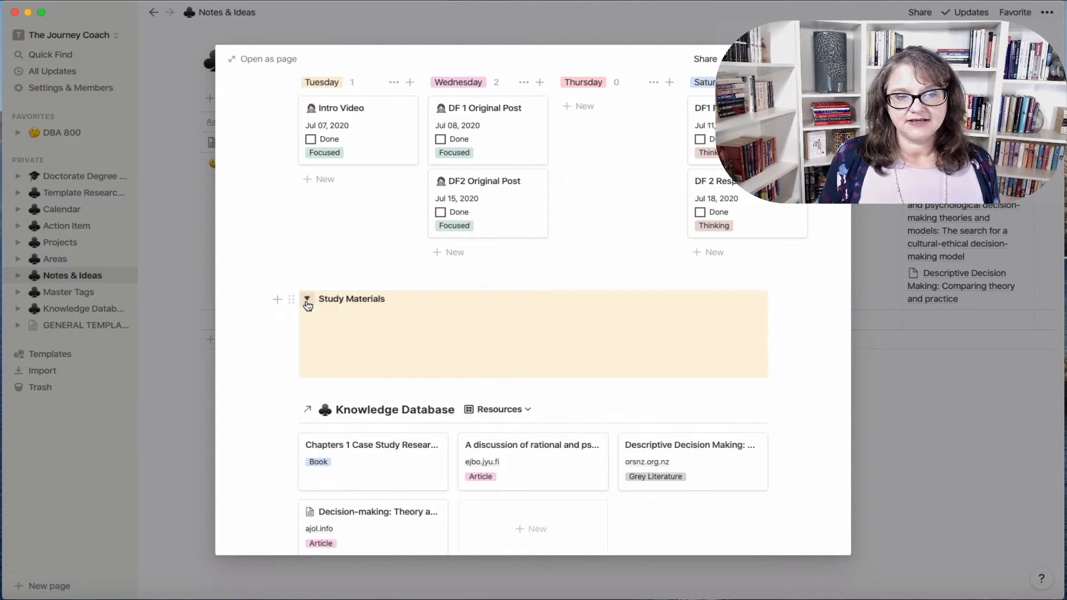
click(307, 301)
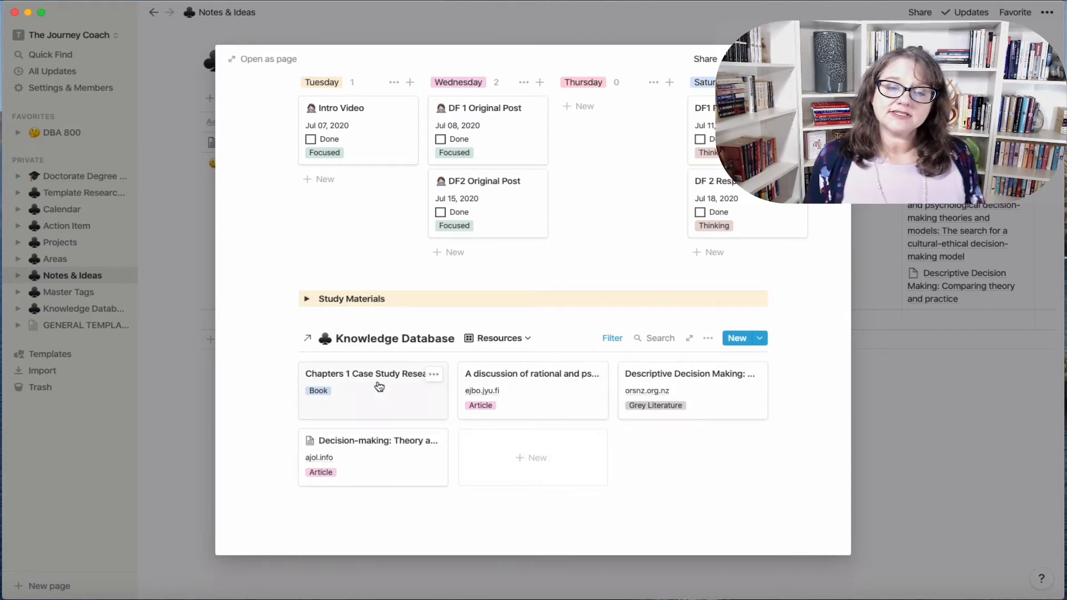
Add a second Contains filter on the Notes property to the note's Knowledge Database view, and check which pages it offers
click(613, 338)
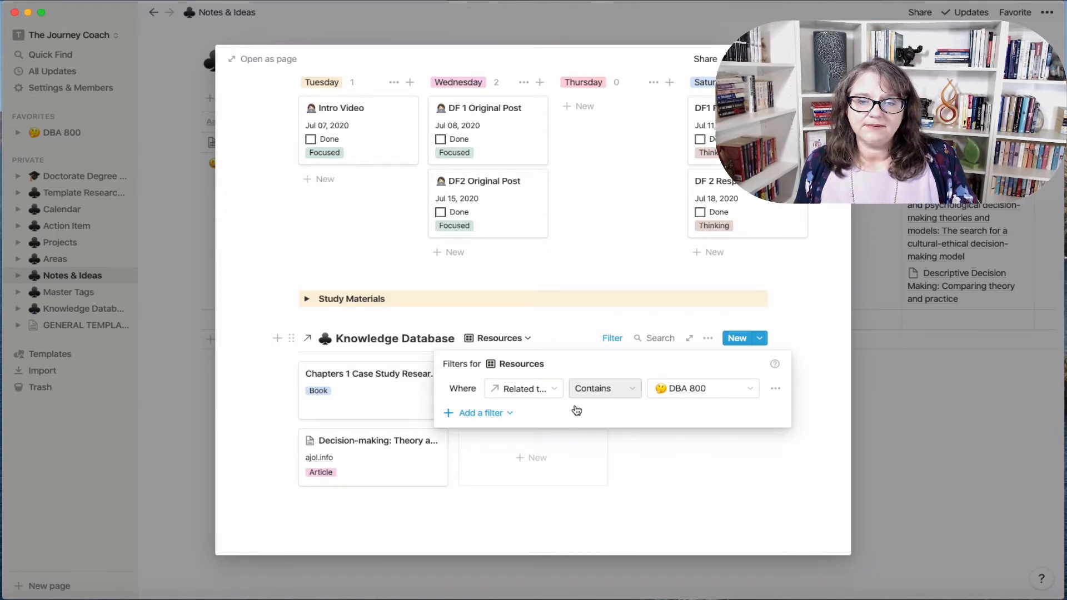
click(502, 421)
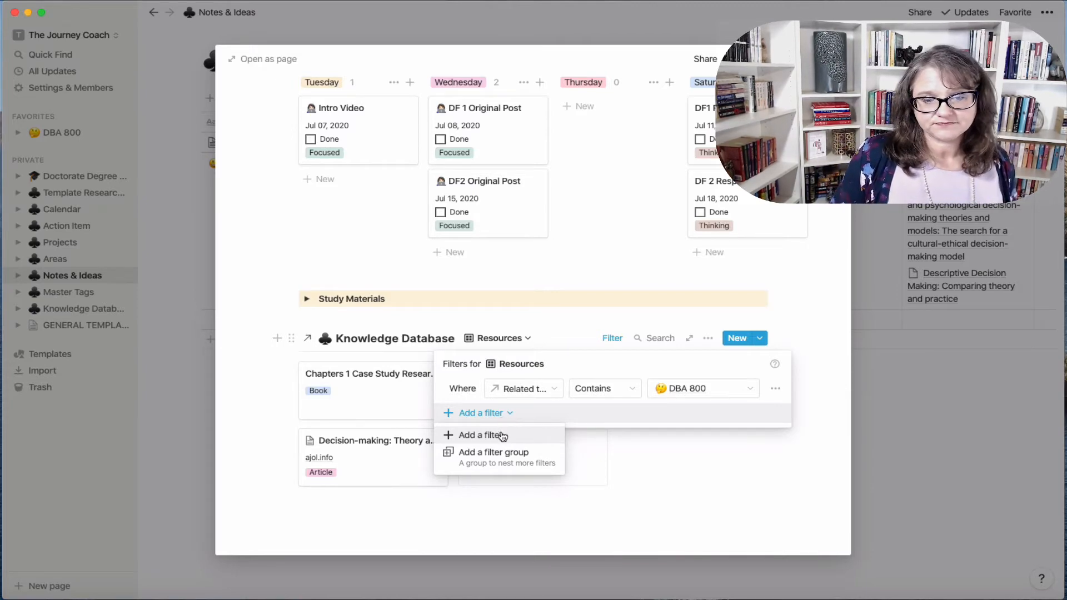
click(494, 435)
click(562, 414)
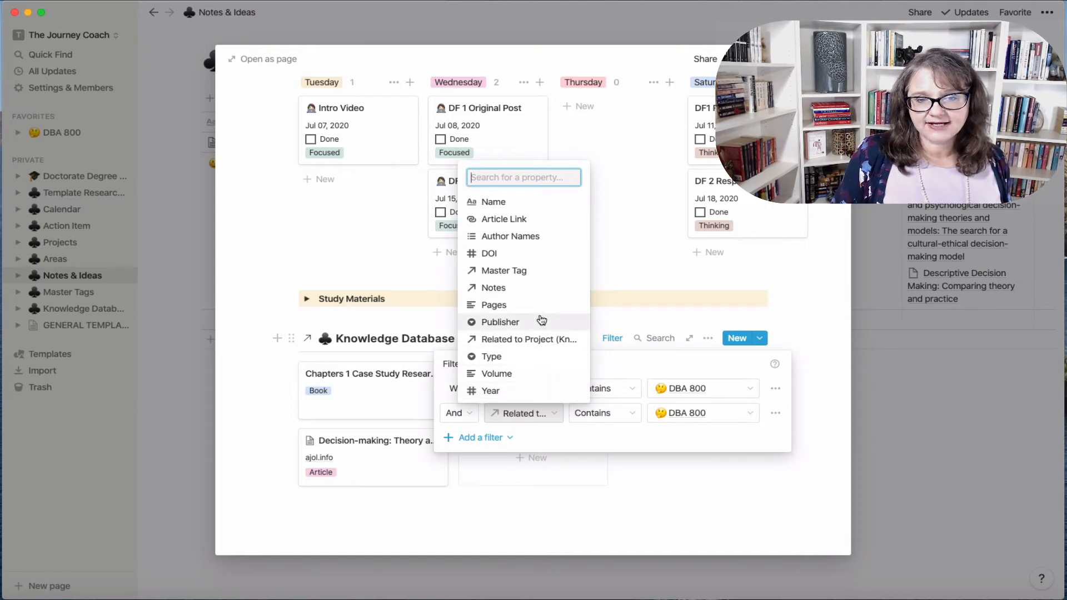
click(525, 288)
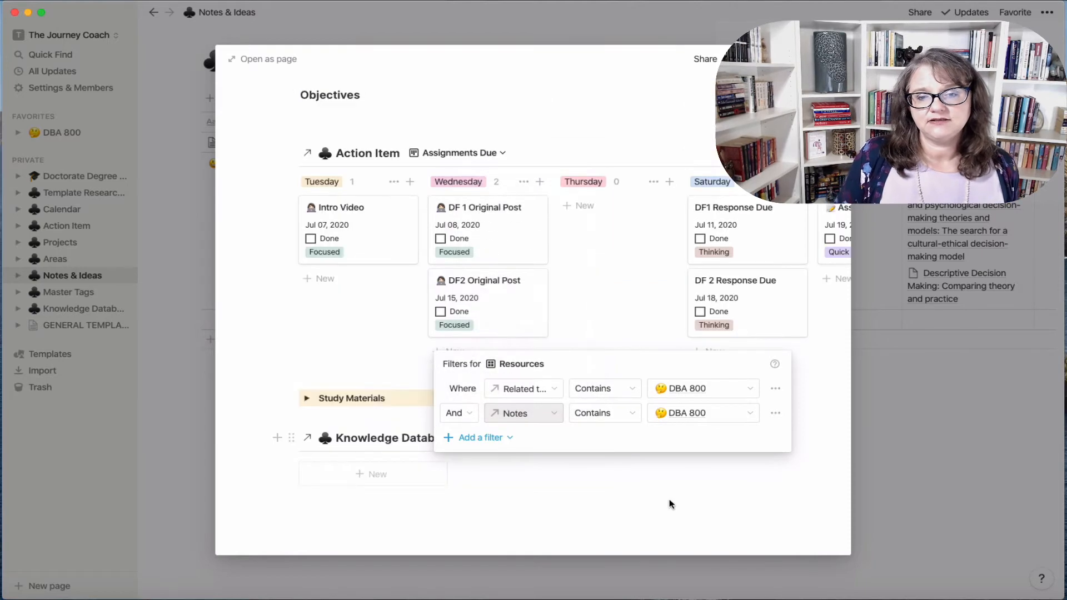
click(738, 417)
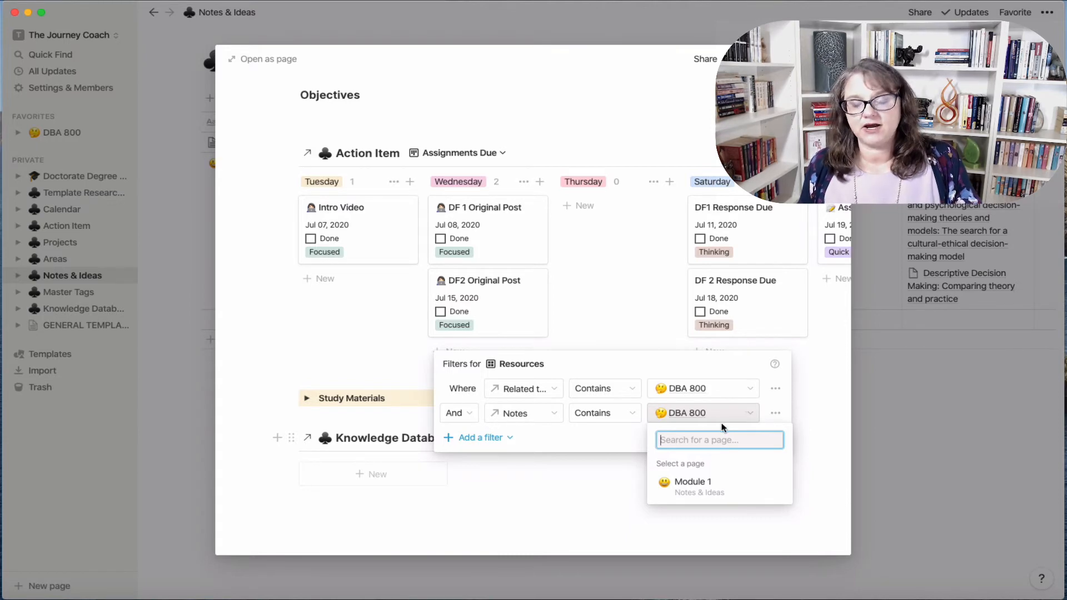
click(589, 505)
click(731, 481)
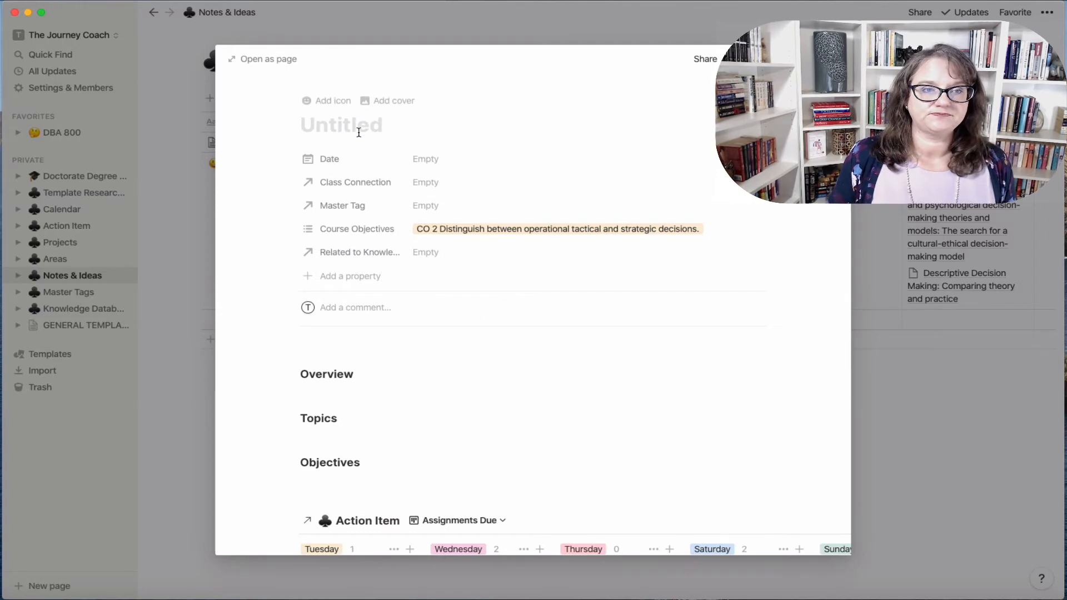
Title the new note "Module 2" and open it as a full page
click(358, 132)
text(Module 2)
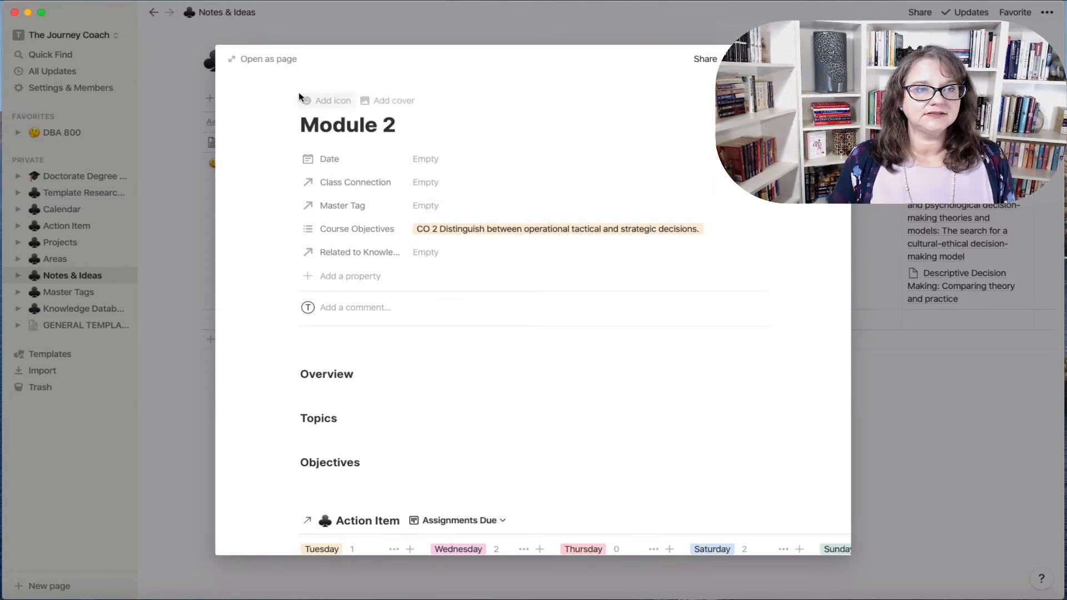
click(232, 58)
Set the Notes filter of the Knowledge Database resources on this page to contain Module 2
scroll(669, 413, down, 10)
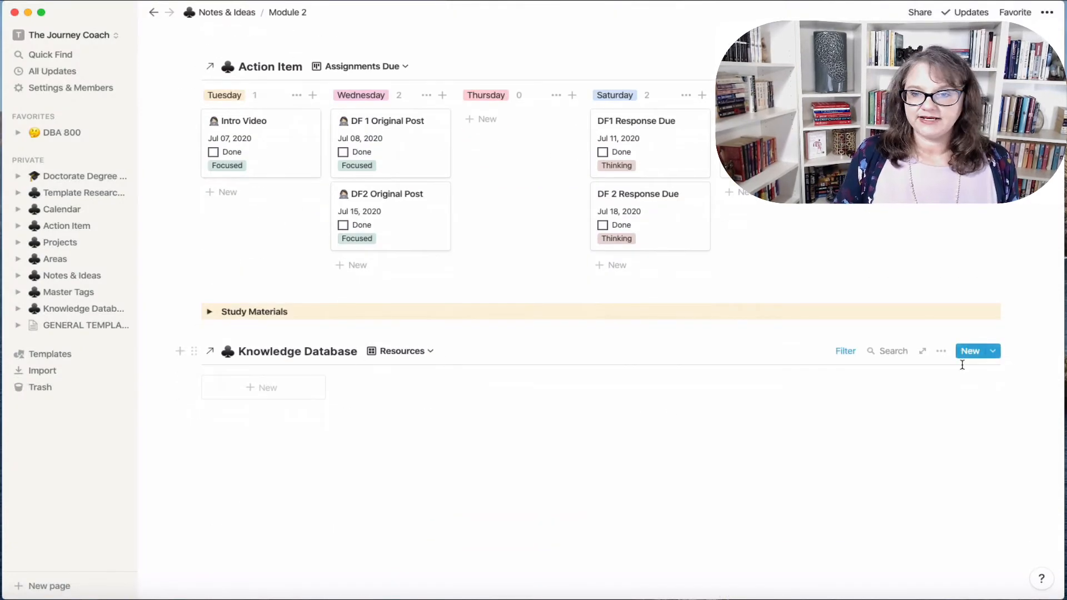
click(847, 352)
click(933, 432)
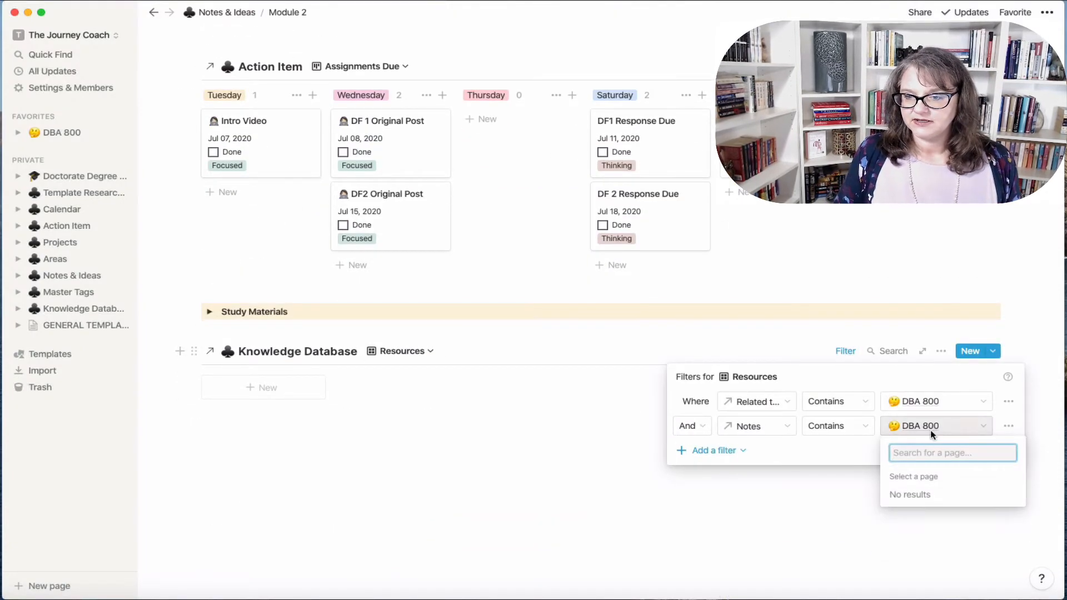
click(936, 507)
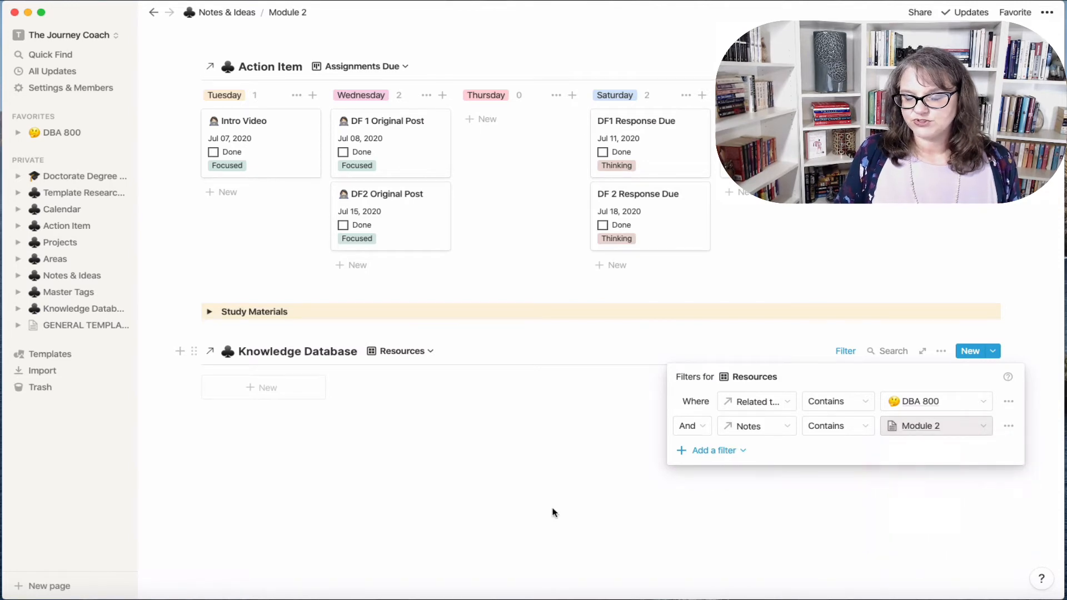
click(514, 505)
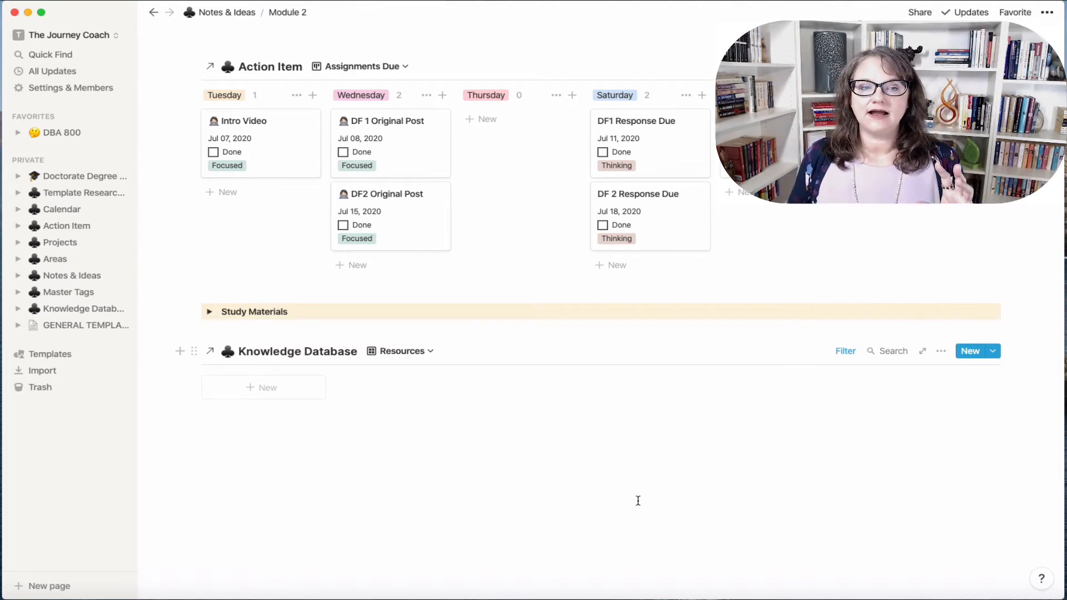
Review the Module 2 page with its Study Materials section expanded, and open the Knowledge Database
scroll(538, 274, up, 6)
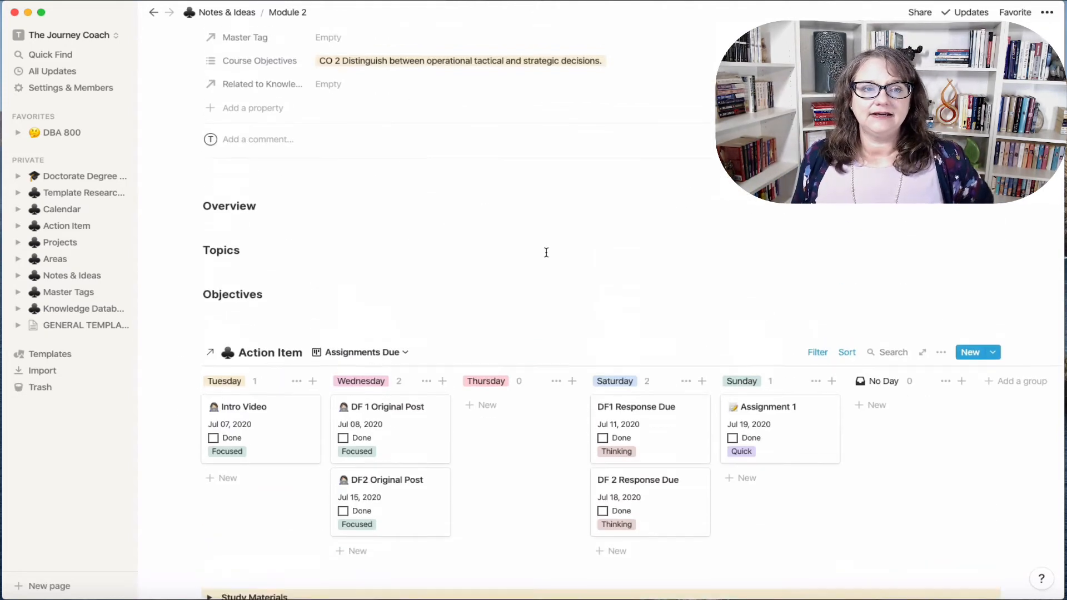
scroll(418, 316, down, 5)
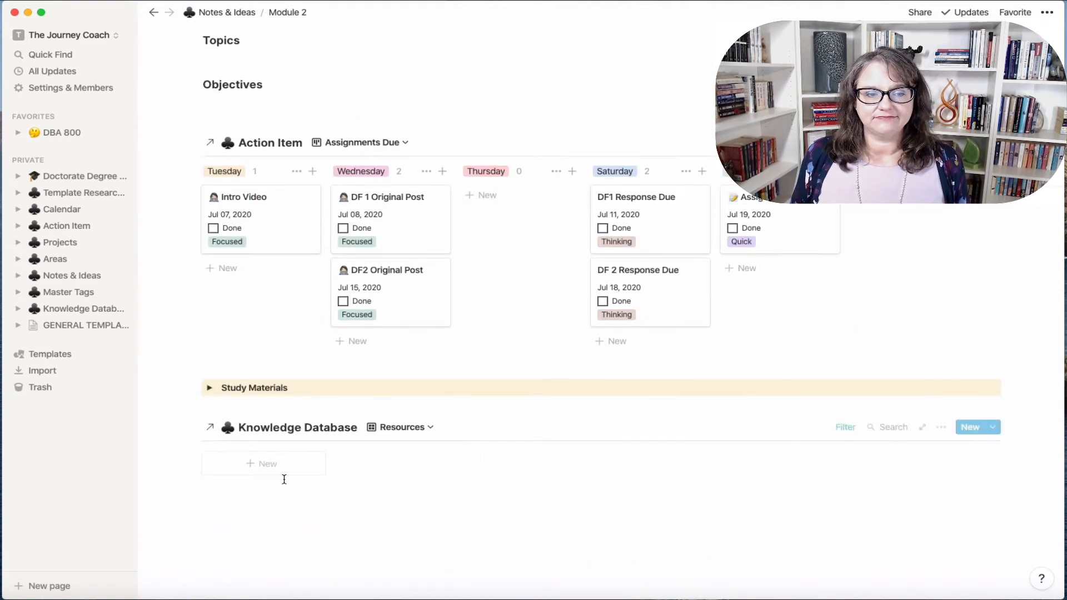
click(209, 388)
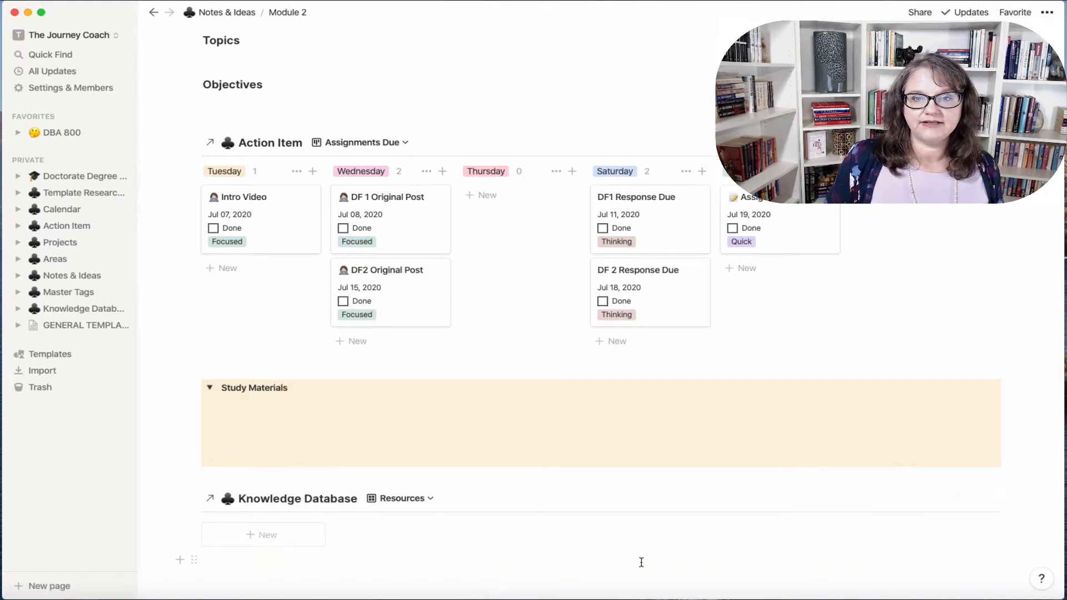
scroll(641, 561, down, 4)
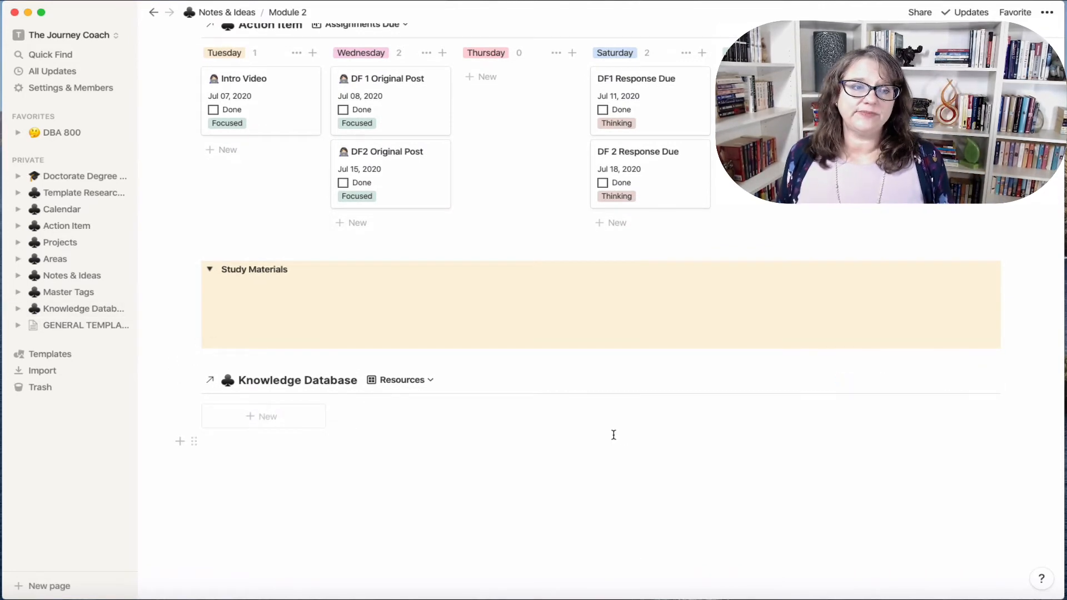
scroll(614, 434, up, 15)
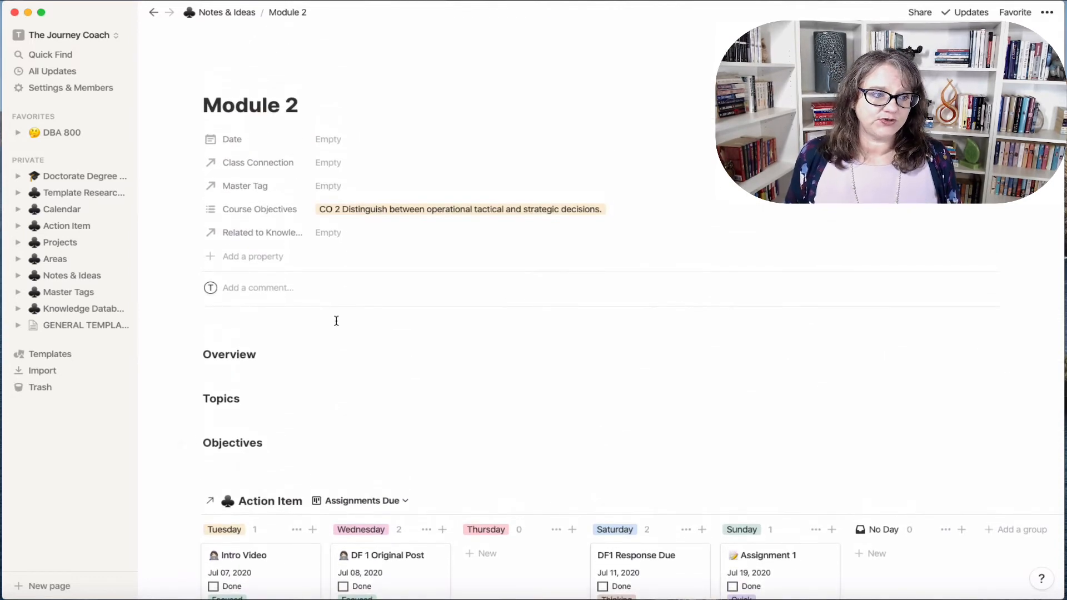
click(78, 309)
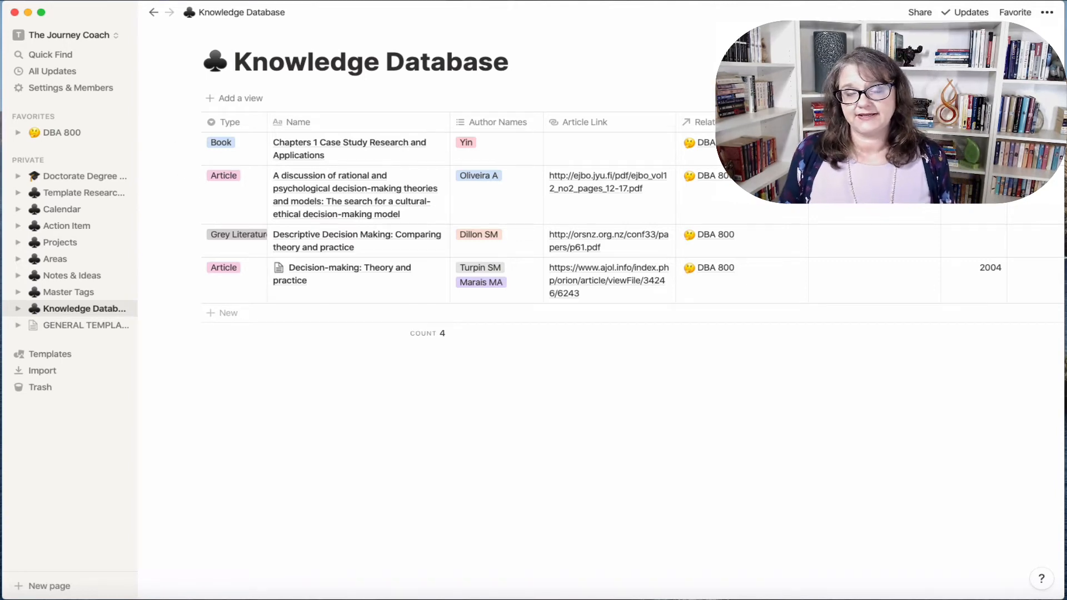
Open the DBA 800 page, remove it from the favorites and add it back
click(56, 132)
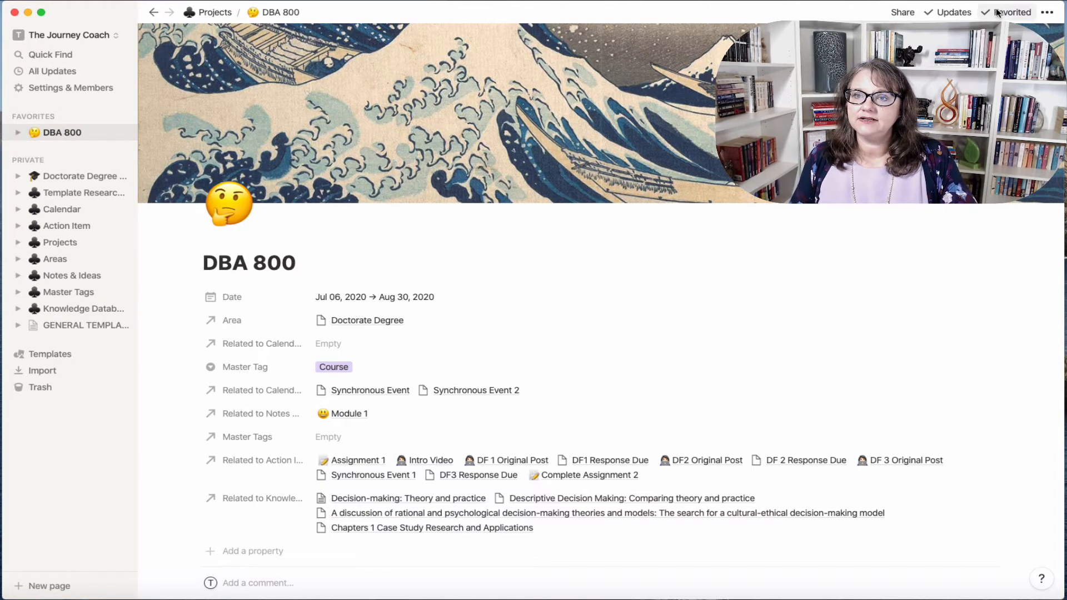
click(1013, 17)
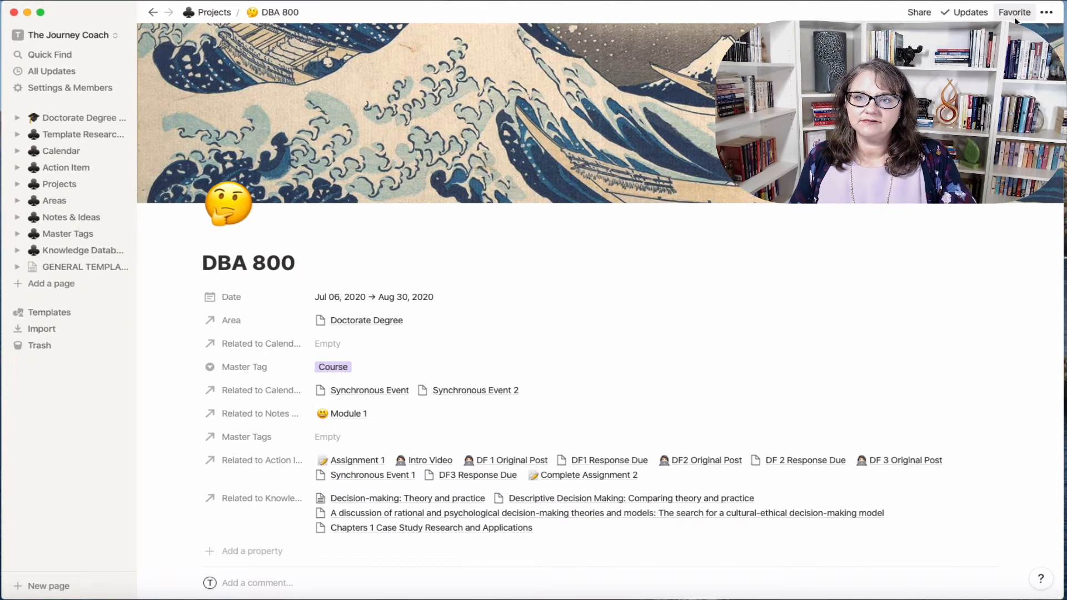
click(1014, 15)
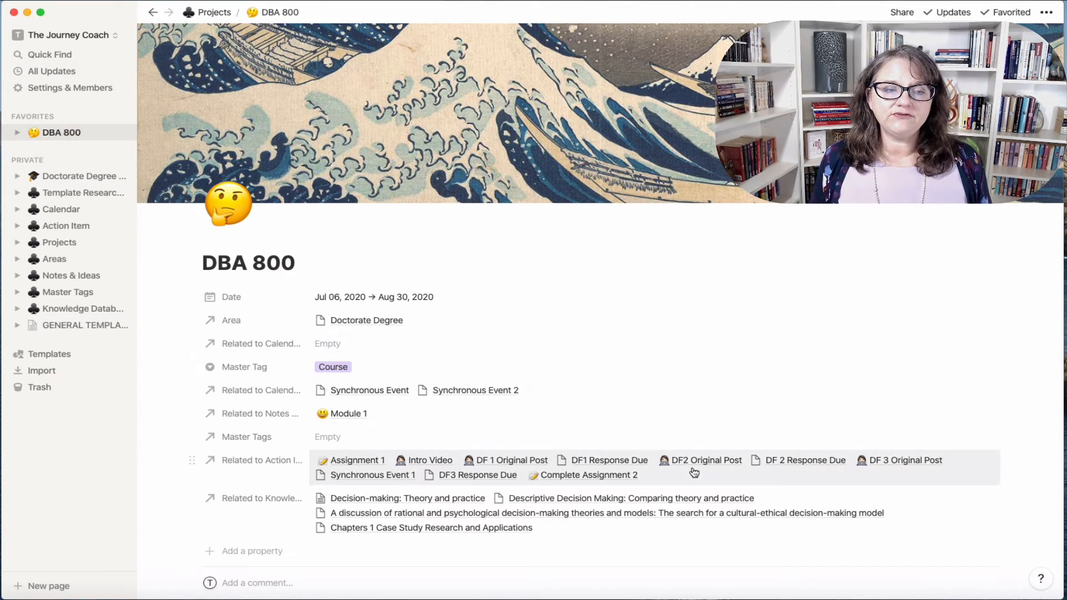
Examine the class notes and assignment schedule on the DBA 800 page, and check the DF 1 Original Post assignment's properties and Instructions section
scroll(693, 473, down, 1)
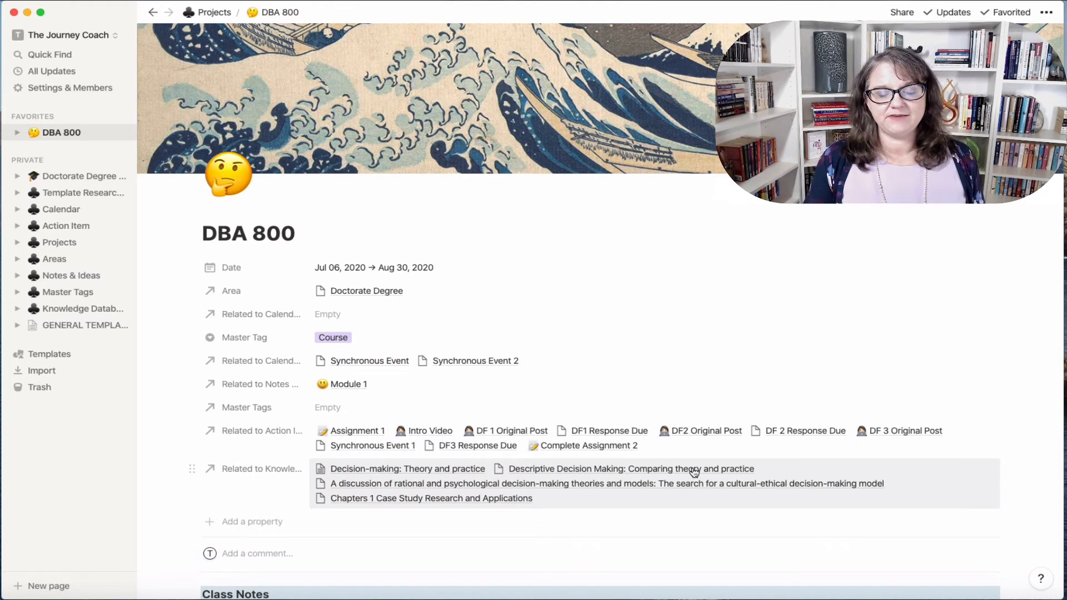
scroll(694, 472, down, 8)
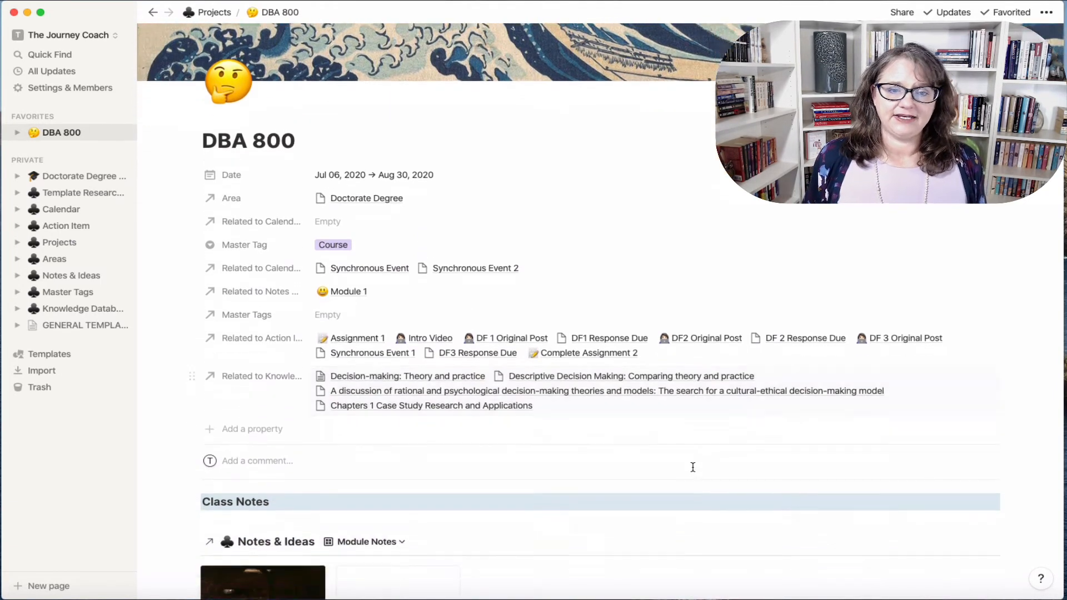
scroll(693, 467, down, 10)
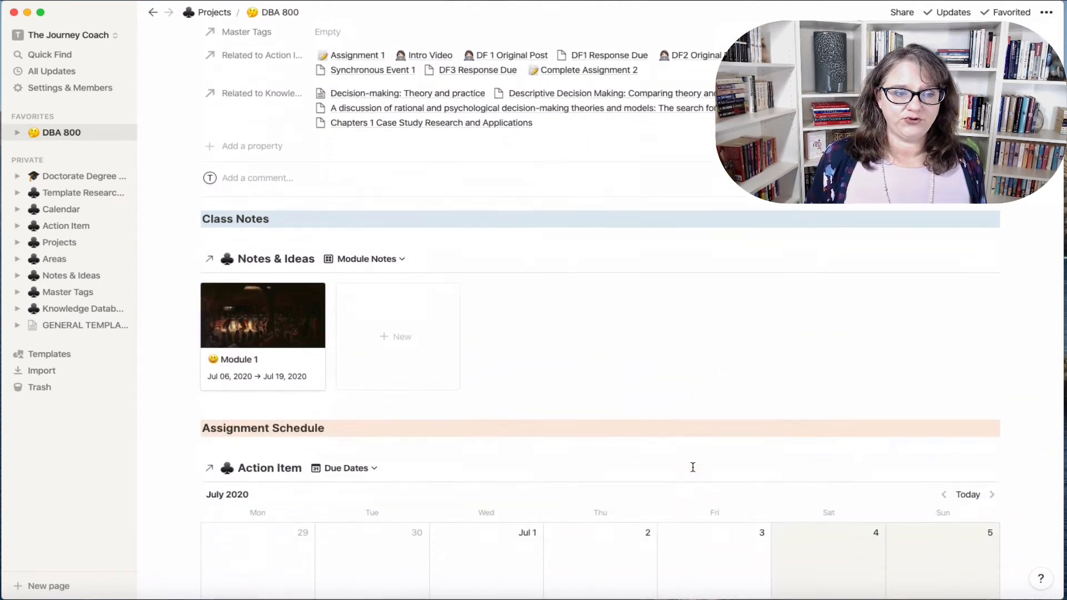
scroll(693, 468, up, 6)
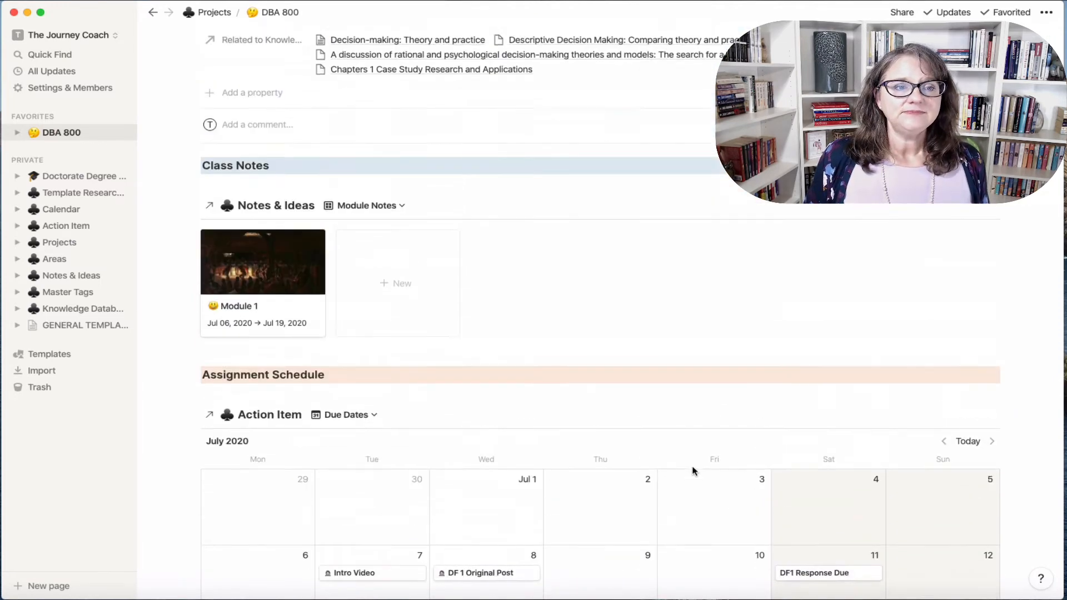
scroll(693, 468, down, 5)
click(510, 414)
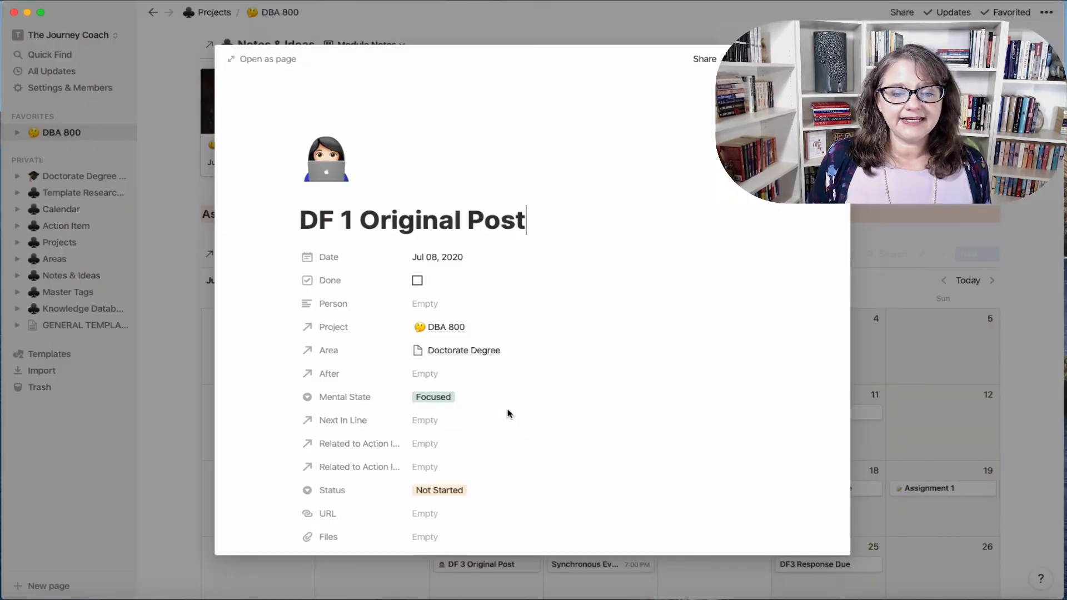
scroll(522, 353, down, 6)
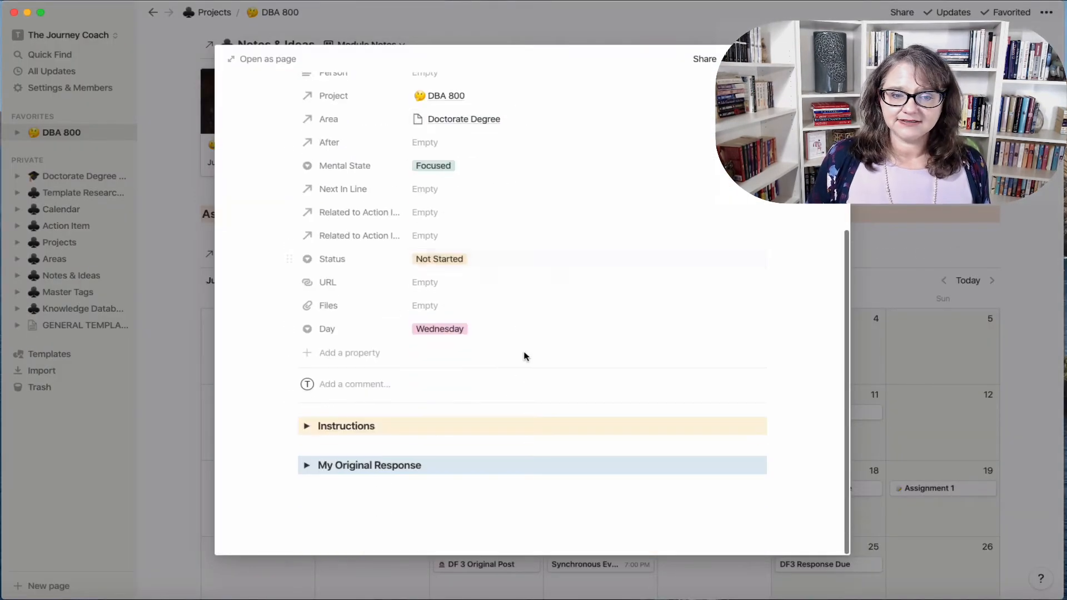
click(305, 425)
click(306, 426)
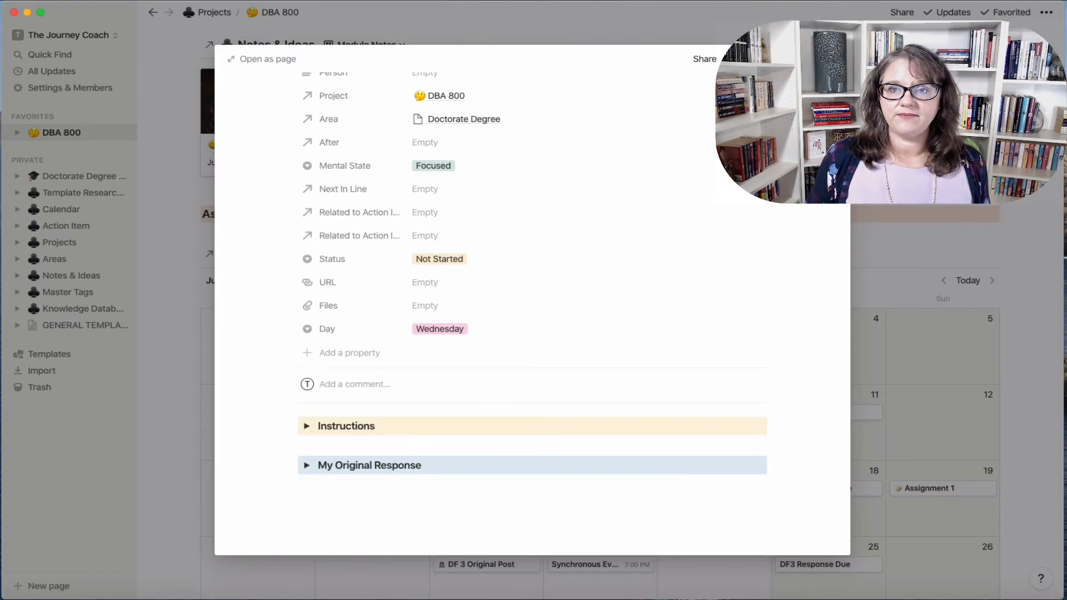
click(927, 223)
Open the Module 1 note as a full page and review its overview, topics, objectives, assignments due and resources
scroll(278, 357, up, 2)
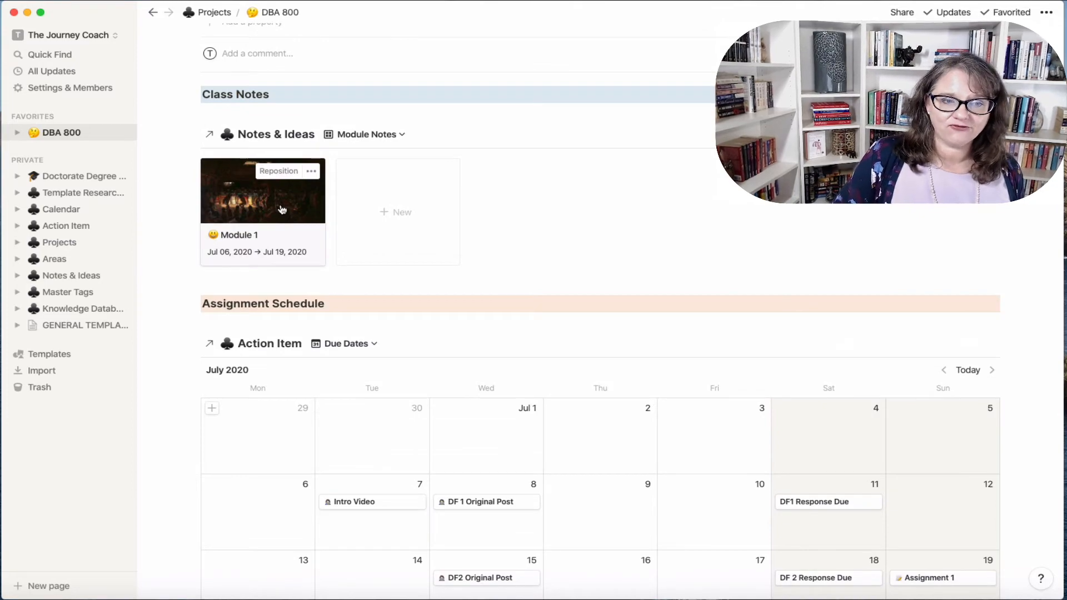
click(282, 209)
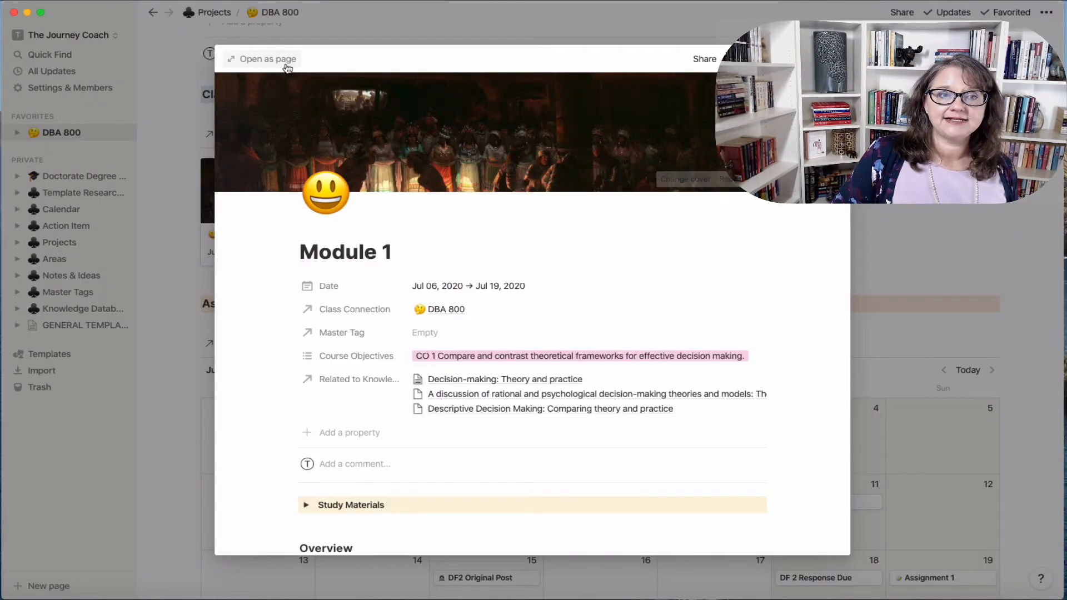
click(286, 62)
scroll(746, 428, down, 12)
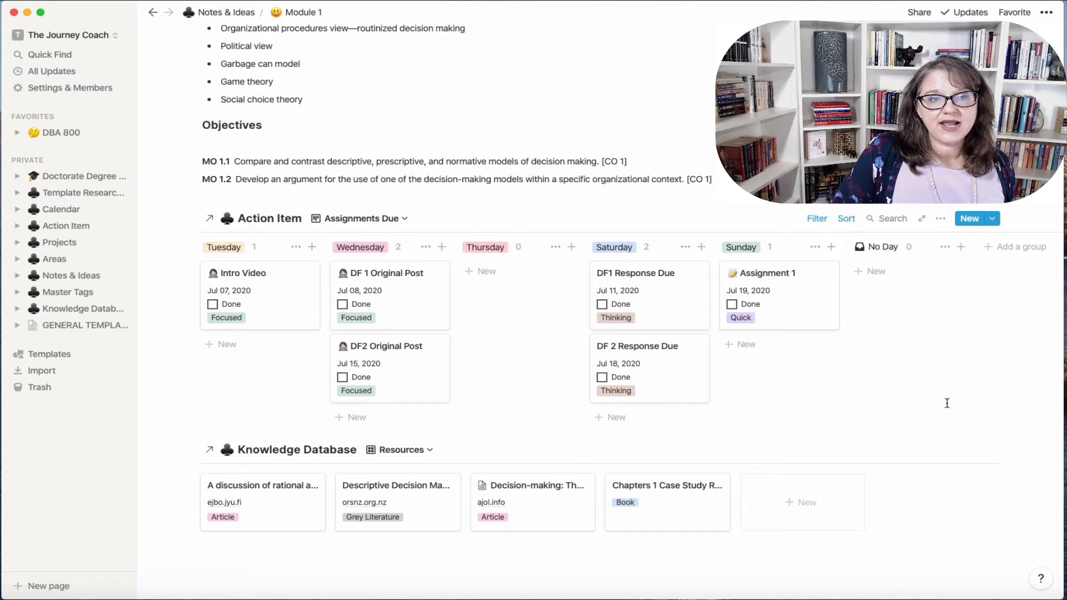
scroll(947, 403, up, 3)
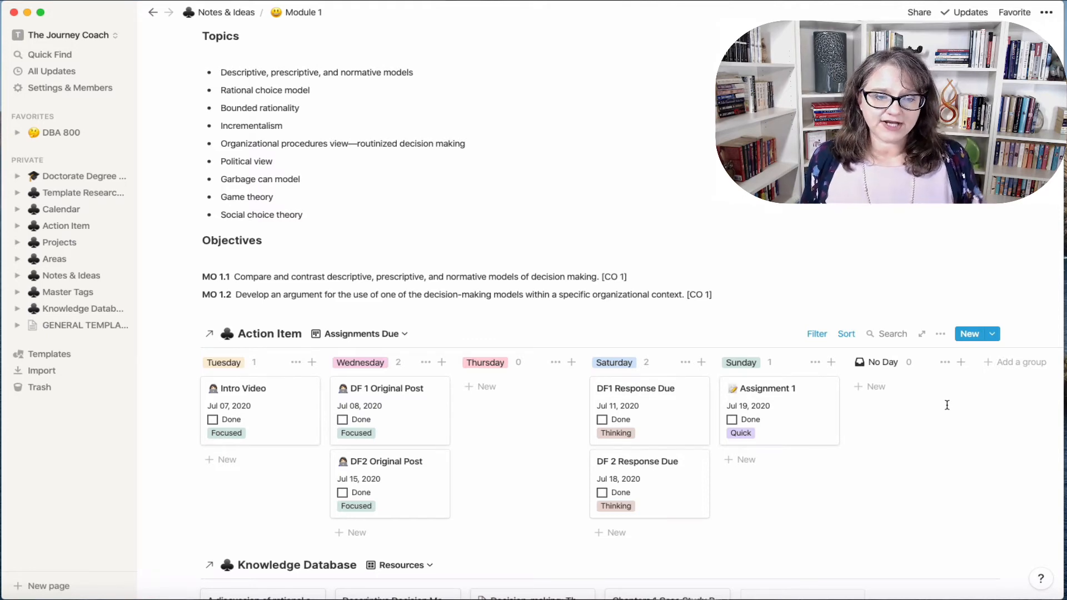
scroll(822, 392, down, 3)
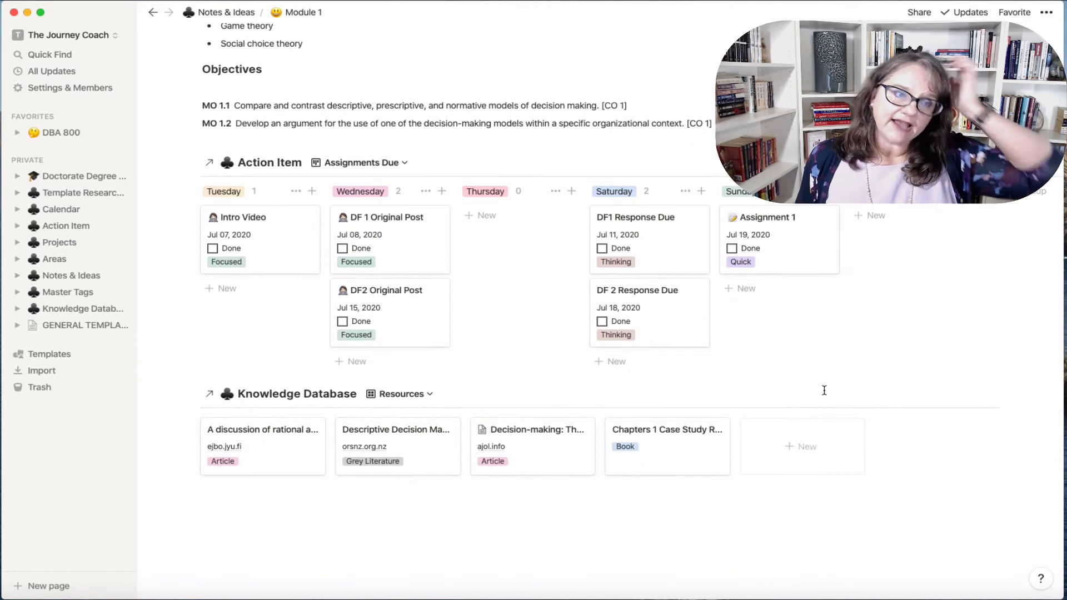
scroll(693, 401, up, 6)
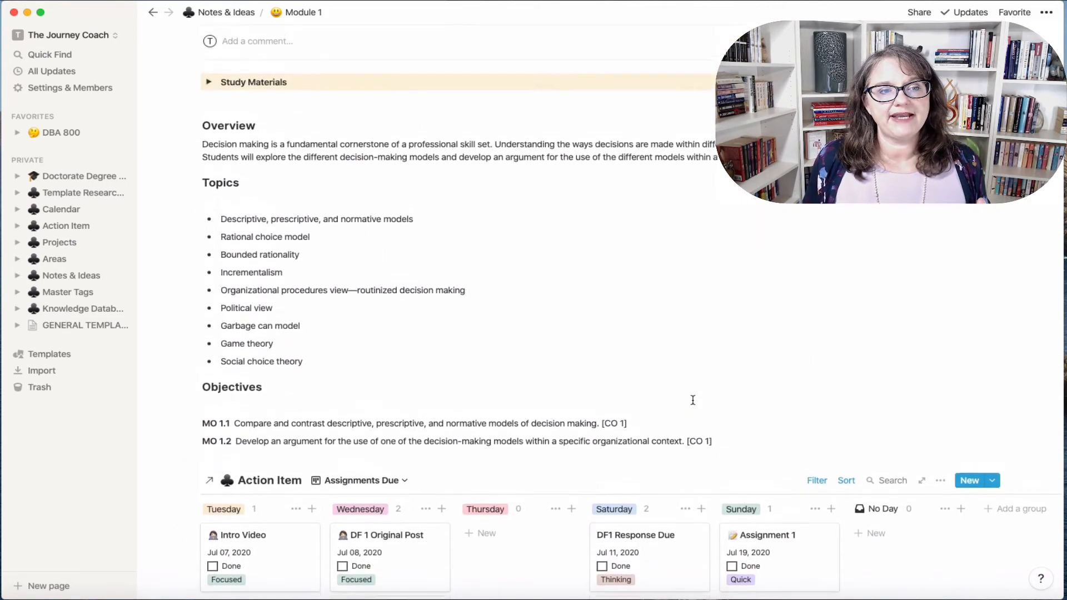
scroll(686, 398, up, 6)
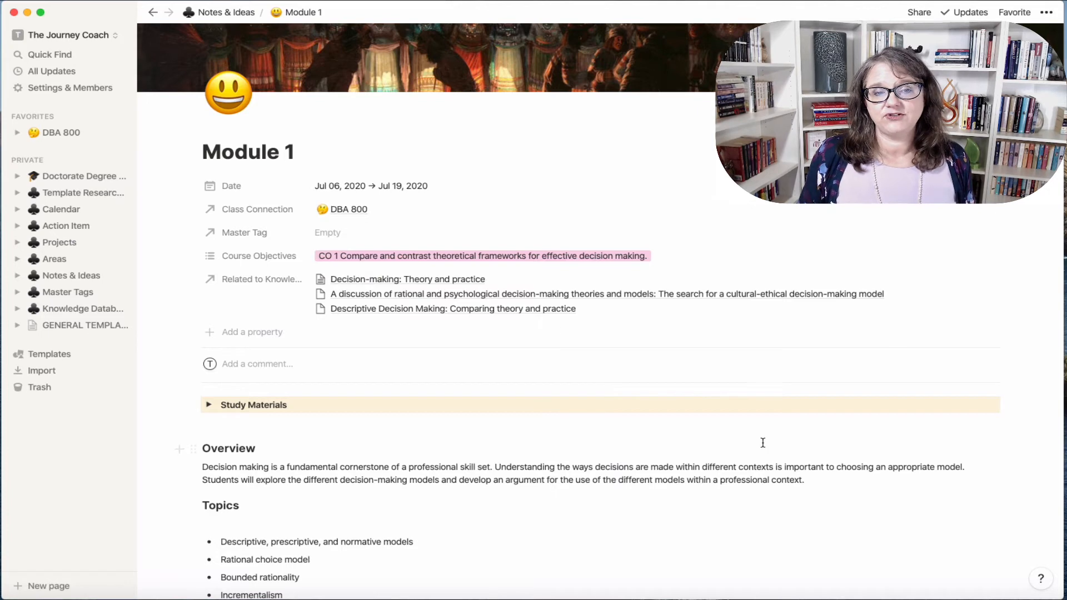
scroll(761, 443, down, 5)
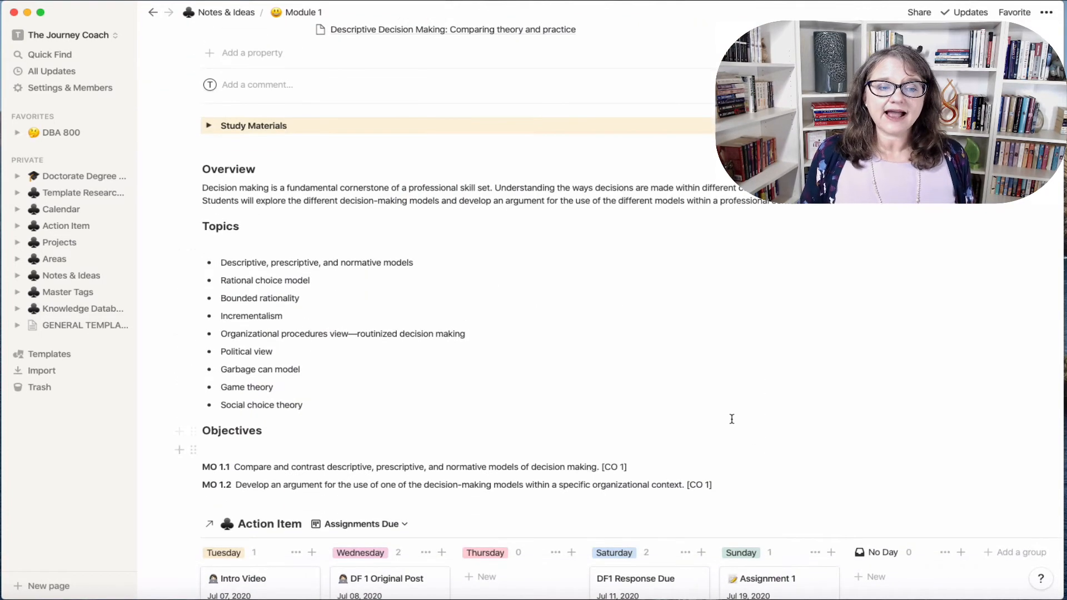
scroll(731, 421, down, 4)
scroll(734, 423, down, 1)
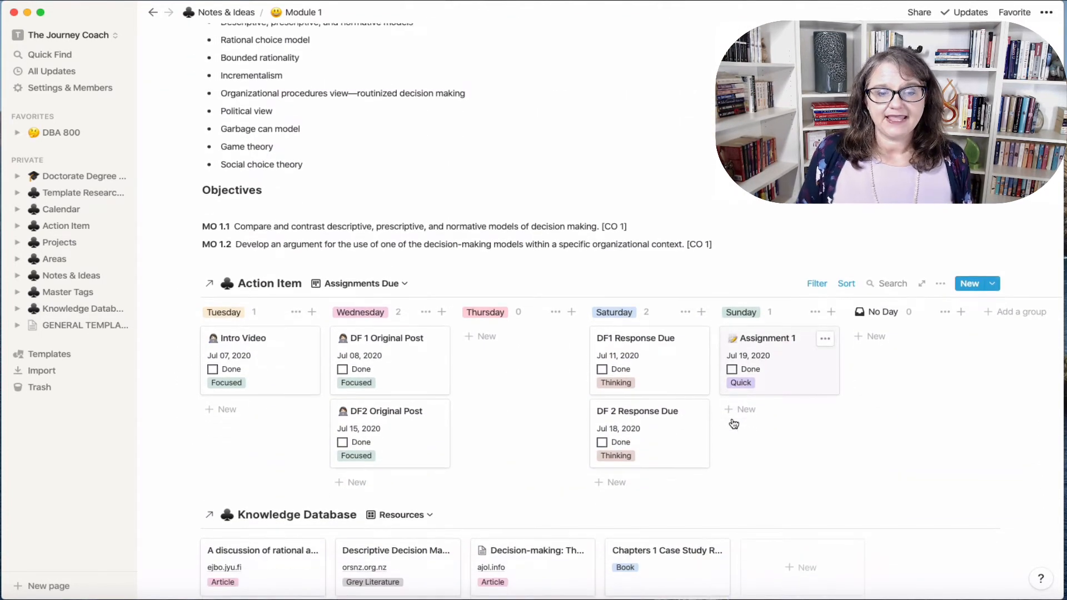
scroll(572, 305, up, 5)
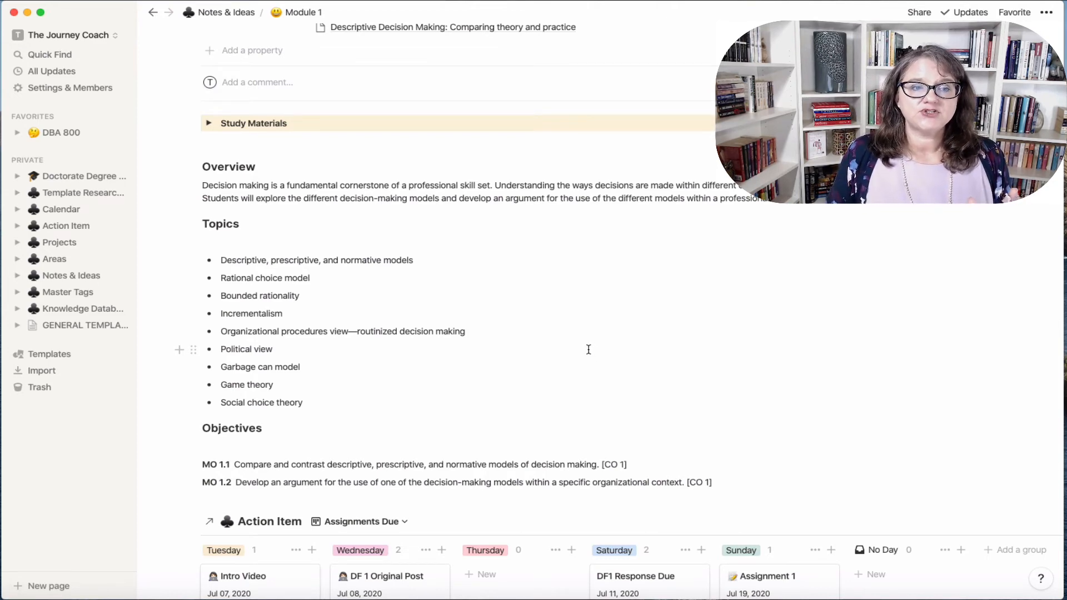
Insert a linked database of Notes & Ideas below the Knowledge Database resources at the end of the Module 1 page
scroll(588, 350, down, 3)
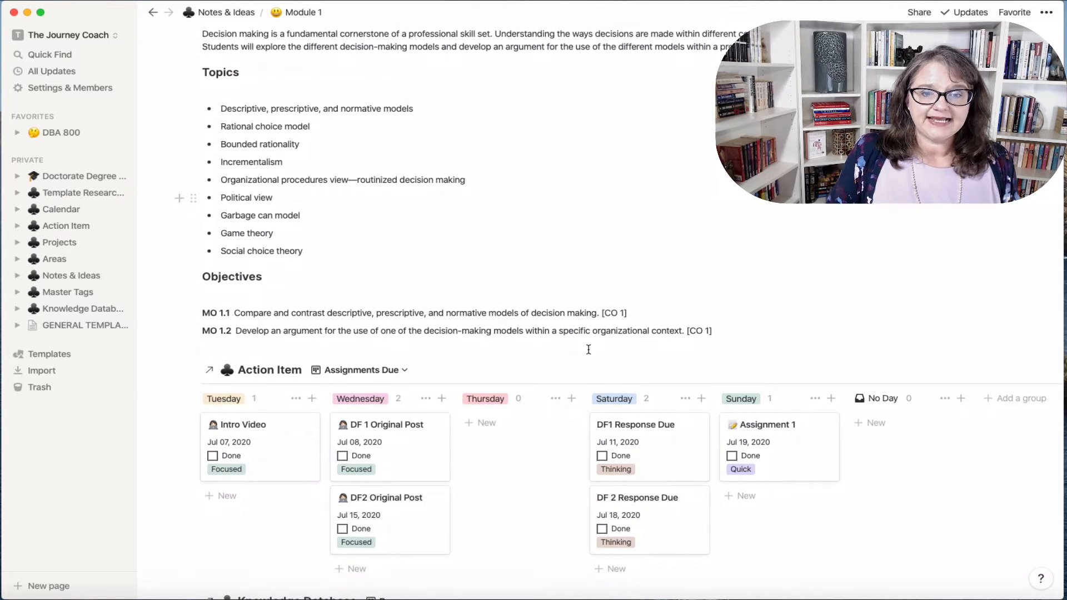
scroll(588, 349, down, 4)
click(212, 510)
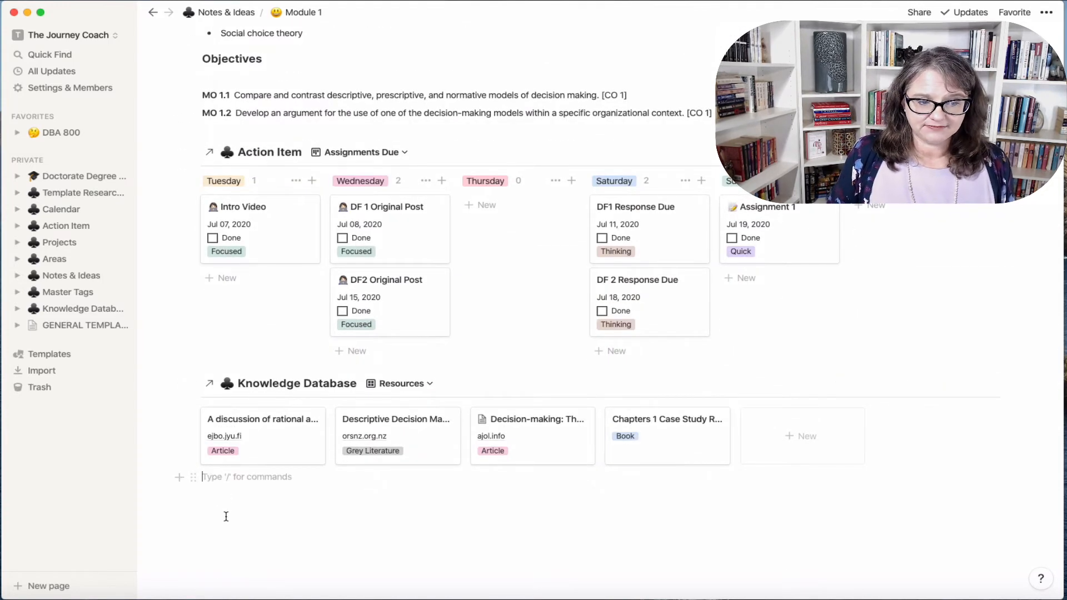
key(Return)
key(Return)
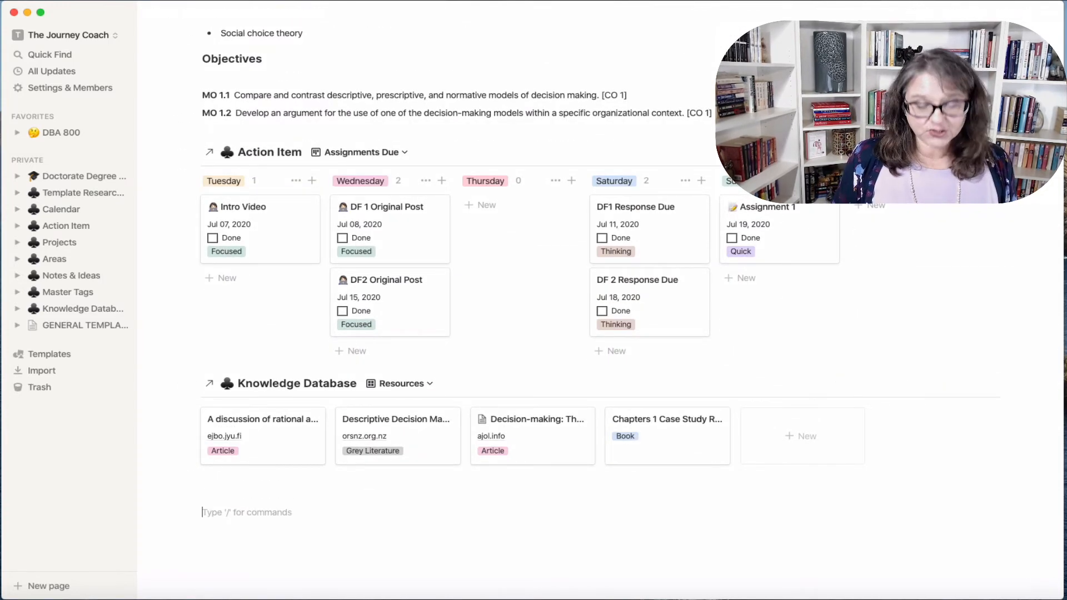
text(/)
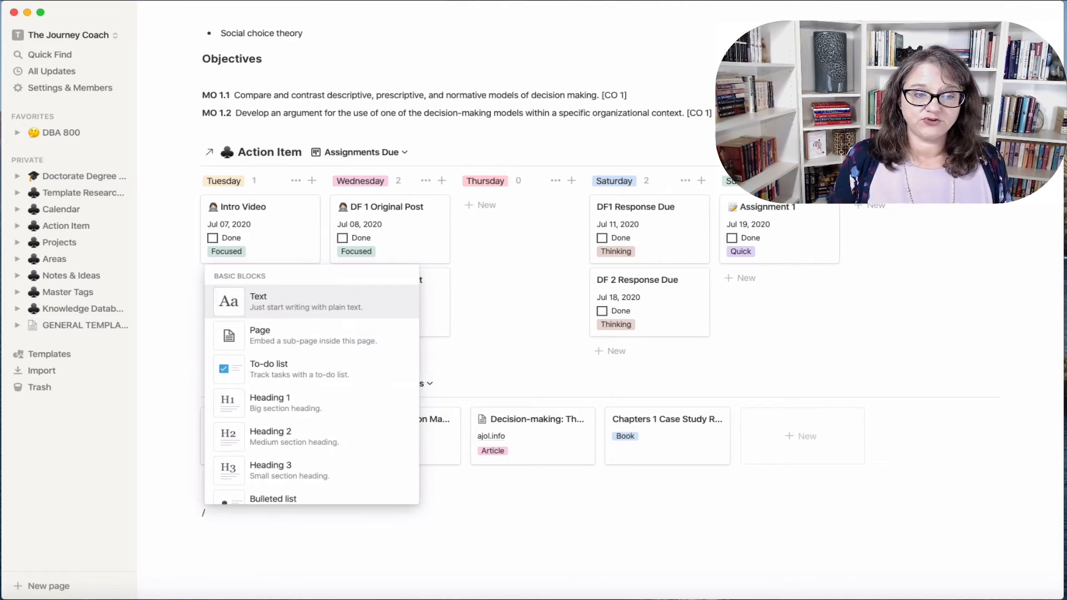
text(link)
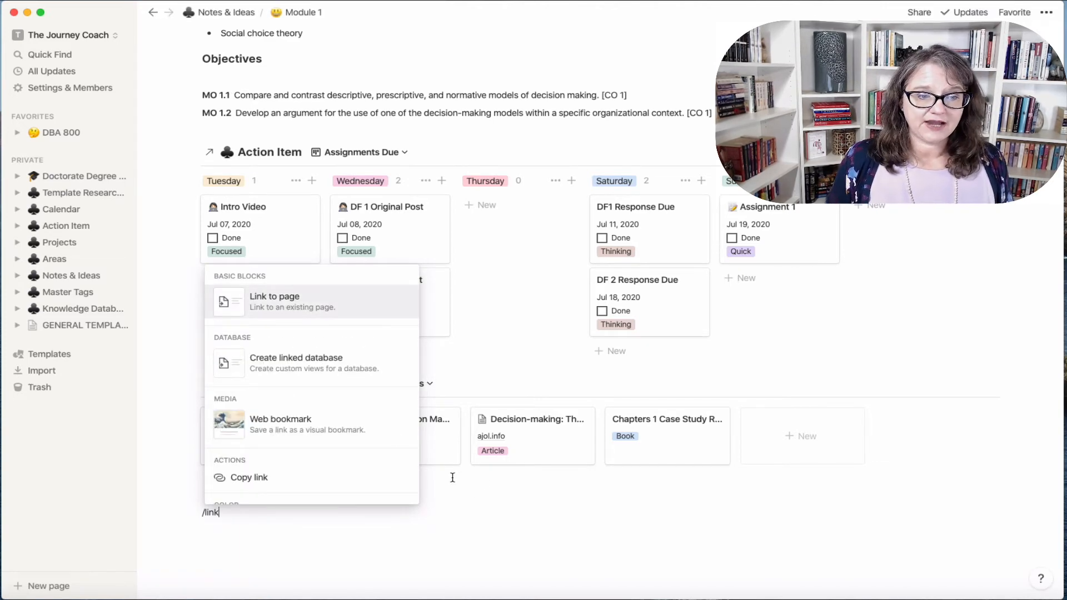
click(356, 372)
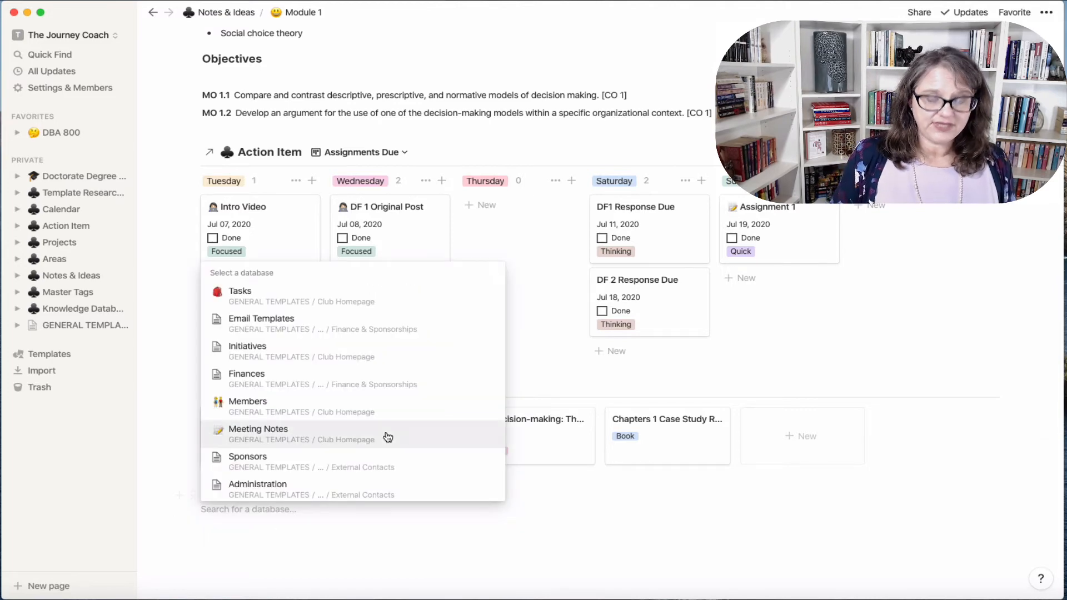
text(notes)
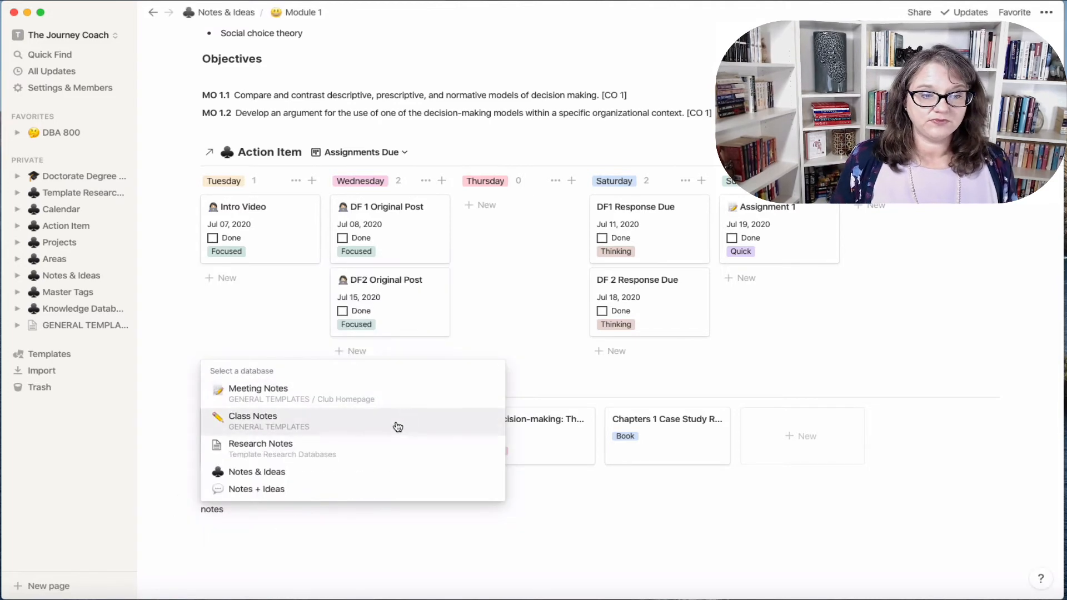
click(296, 476)
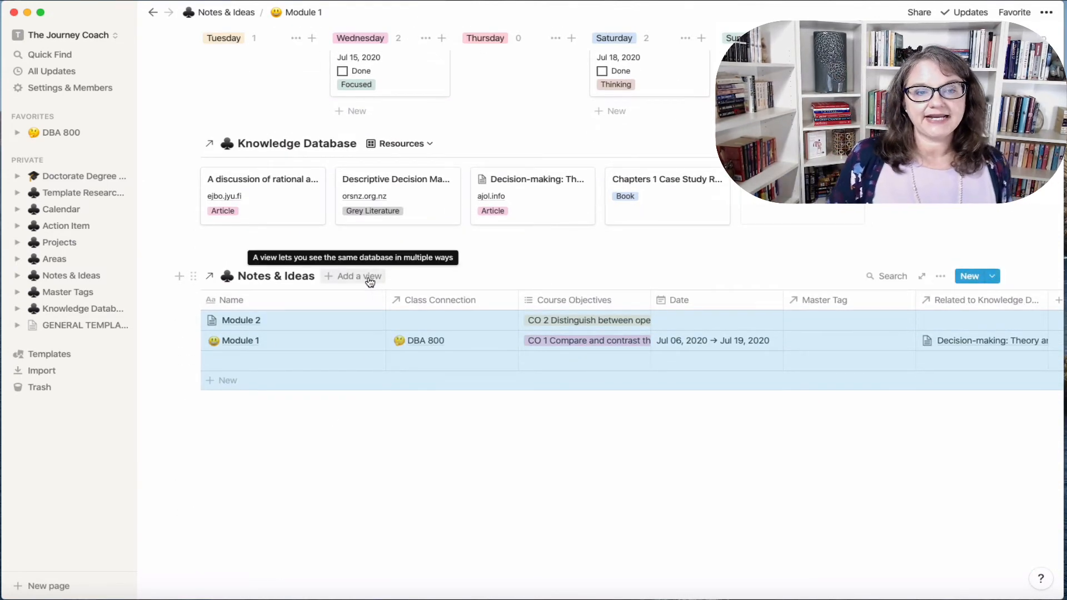
Create a table view named "Research Ideas" for the linked Notes & Ideas database
click(368, 276)
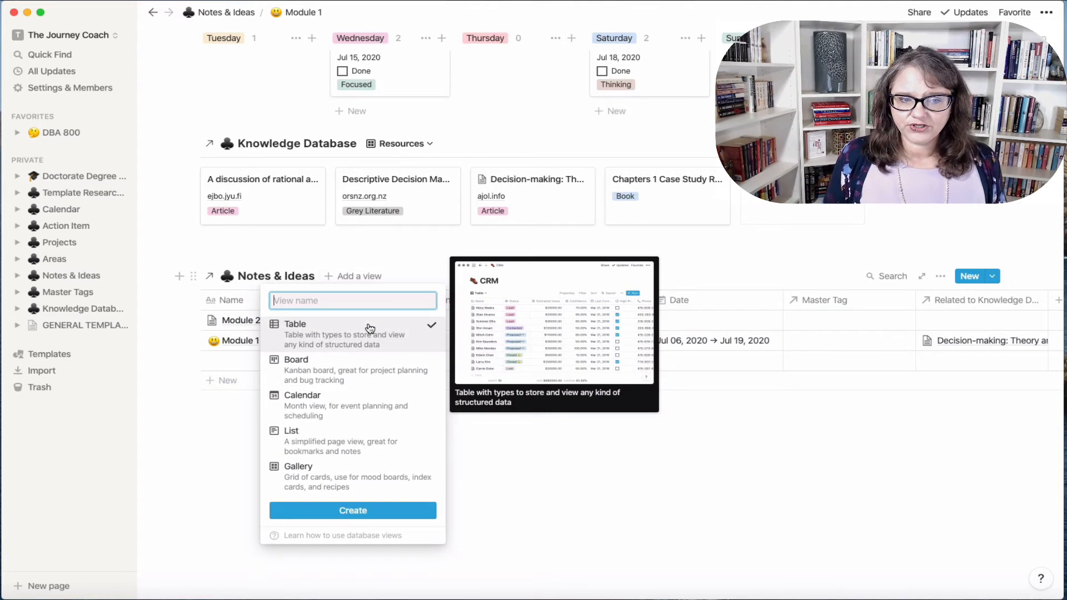
text(Research Ideas)
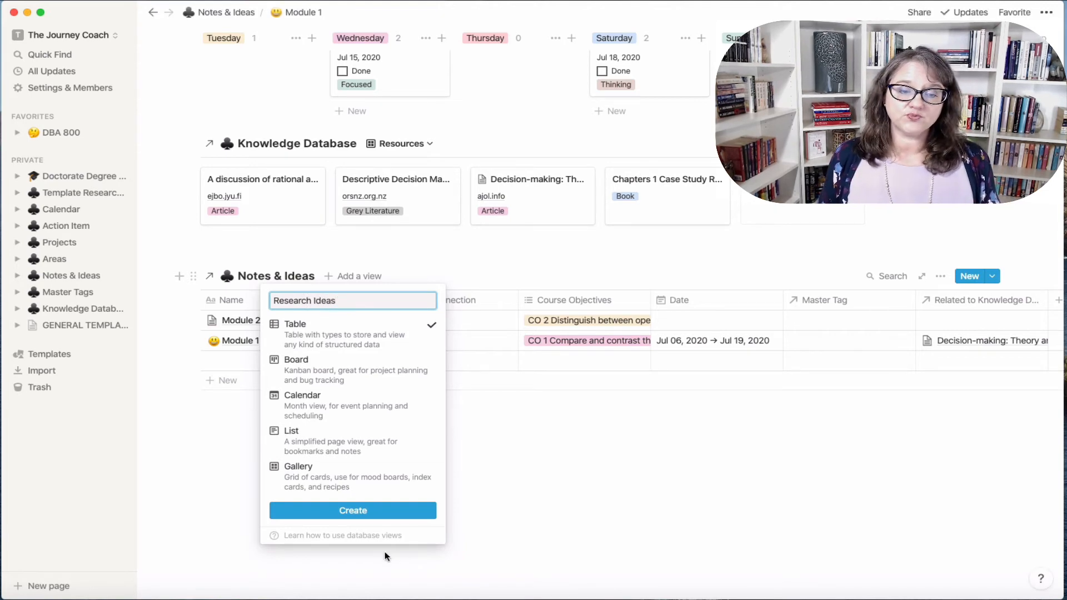
click(368, 512)
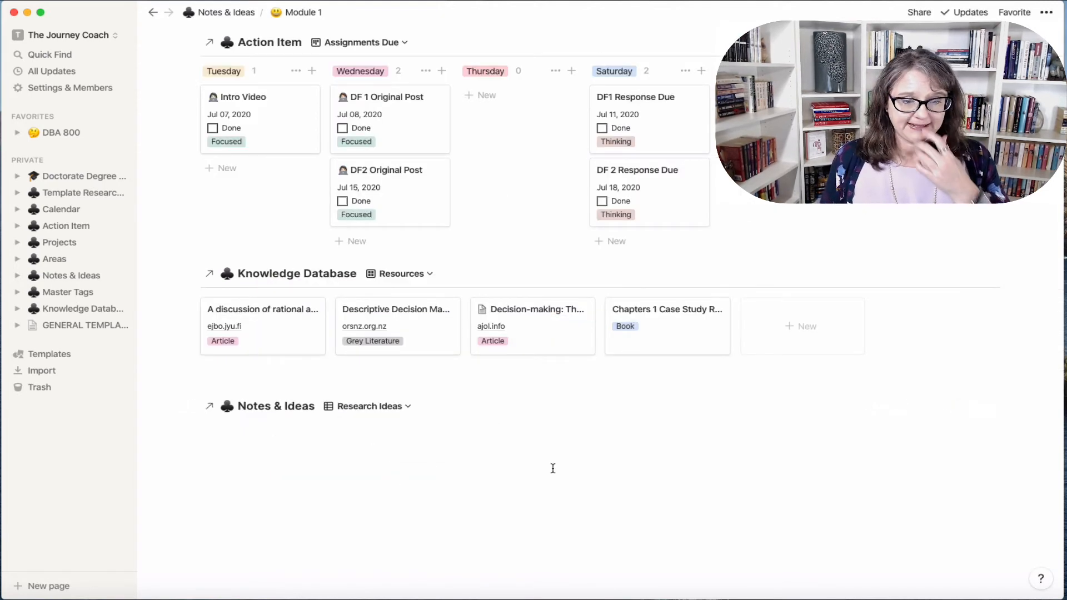
Filter the Research Ideas view to notes whose Class Connection contains DBA 800
scroll(533, 455, down, 3)
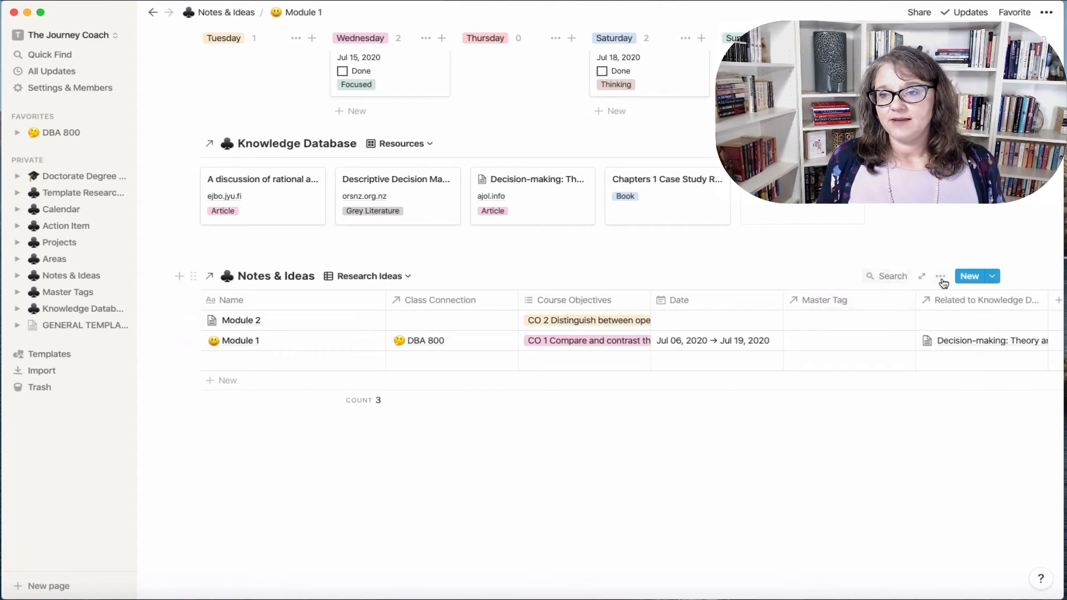
click(941, 278)
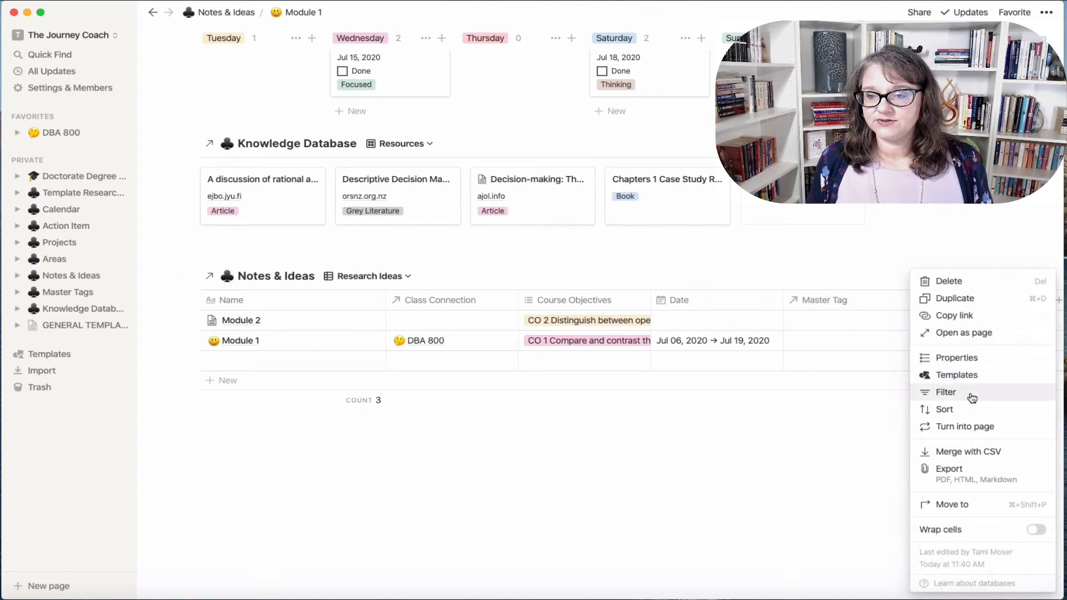
click(972, 397)
click(724, 394)
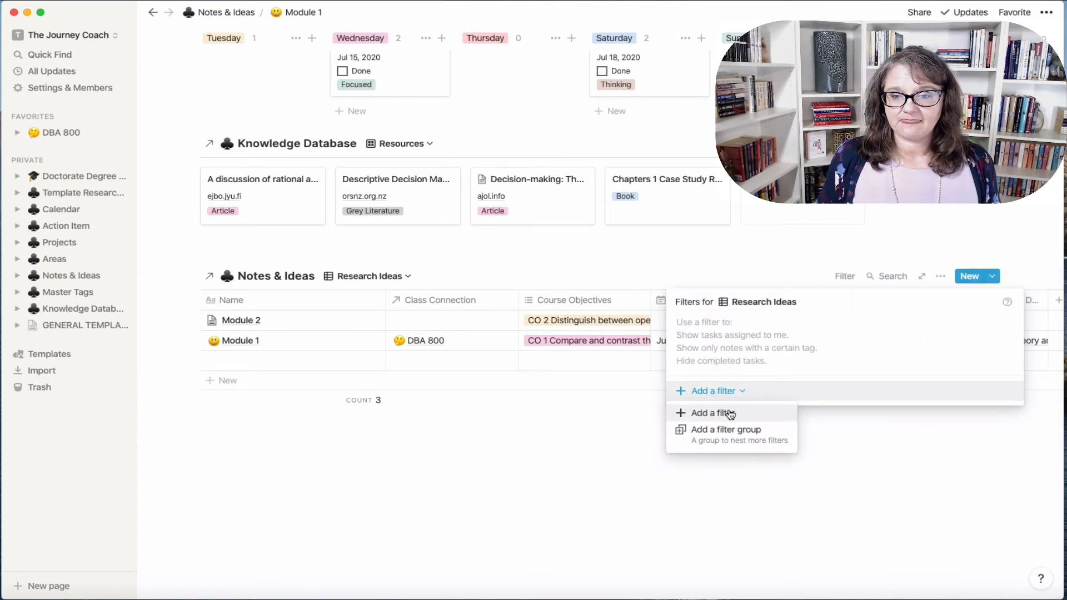
click(727, 414)
click(767, 331)
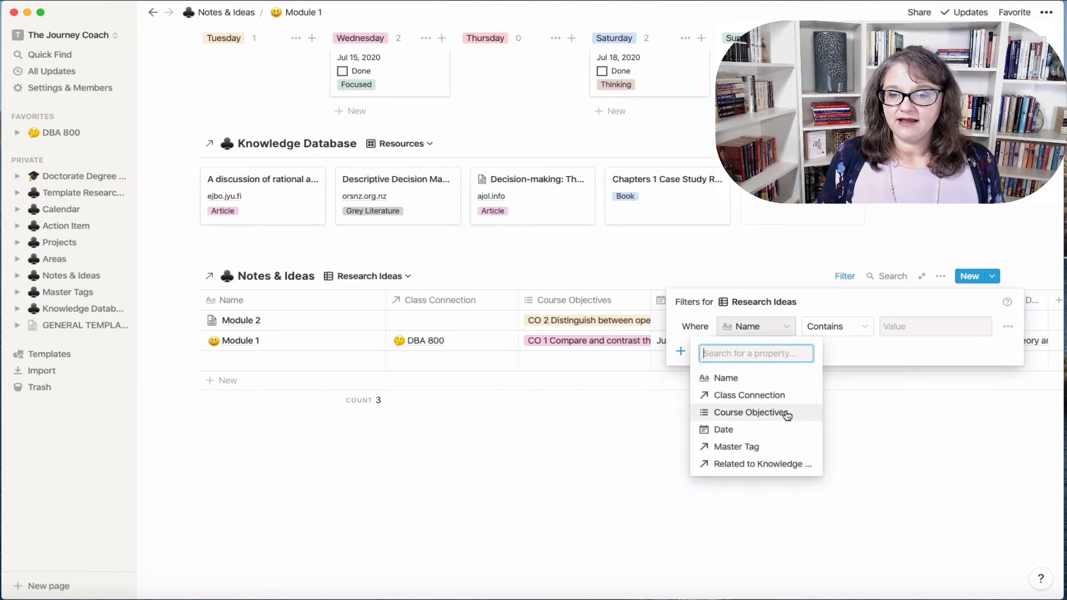
click(778, 395)
click(958, 325)
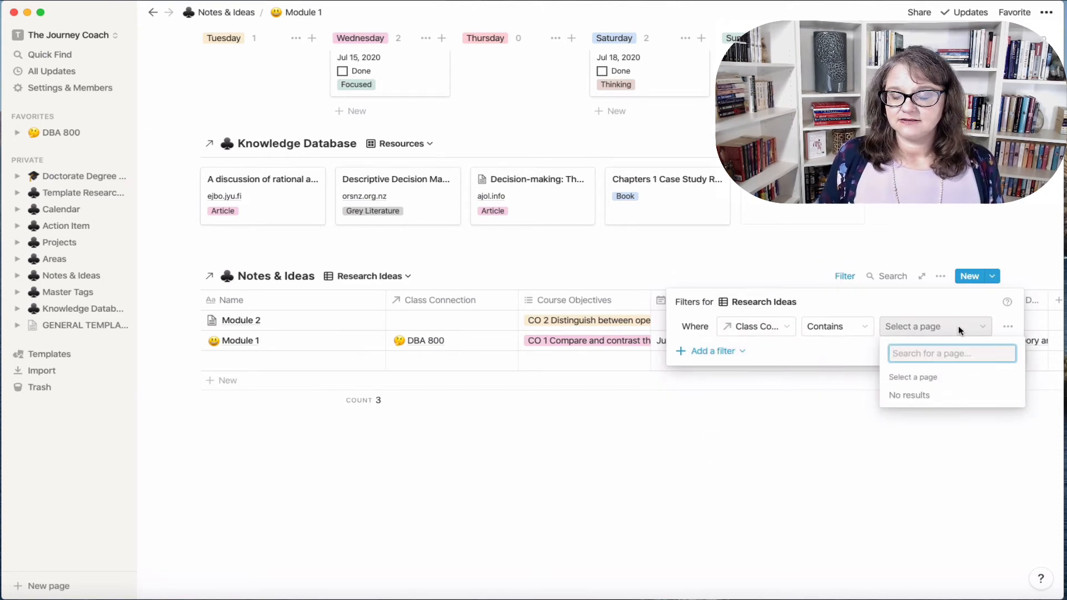
click(939, 390)
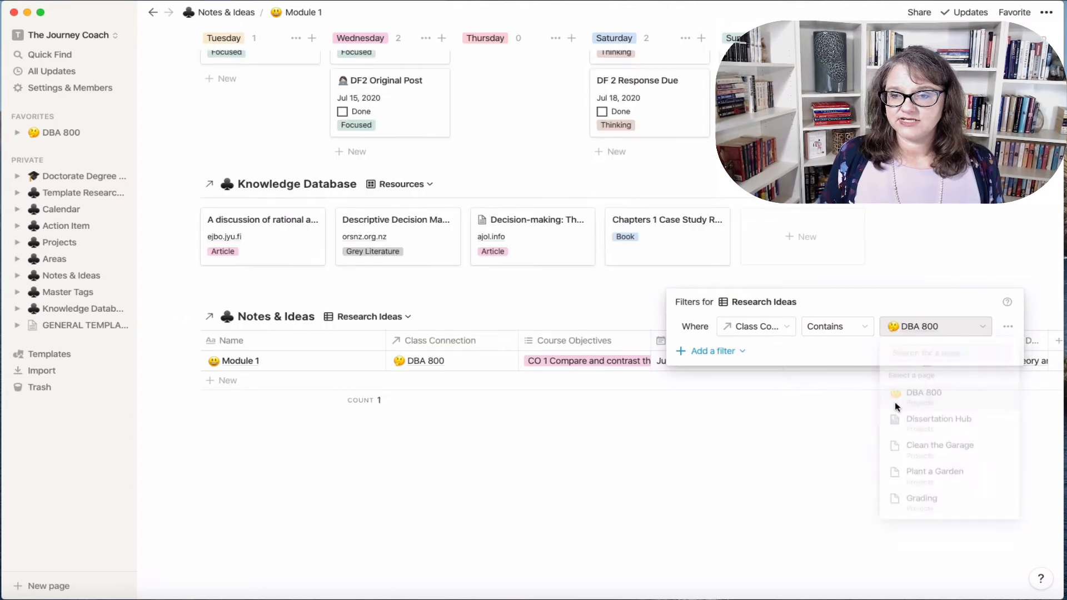
click(717, 358)
click(722, 371)
click(765, 352)
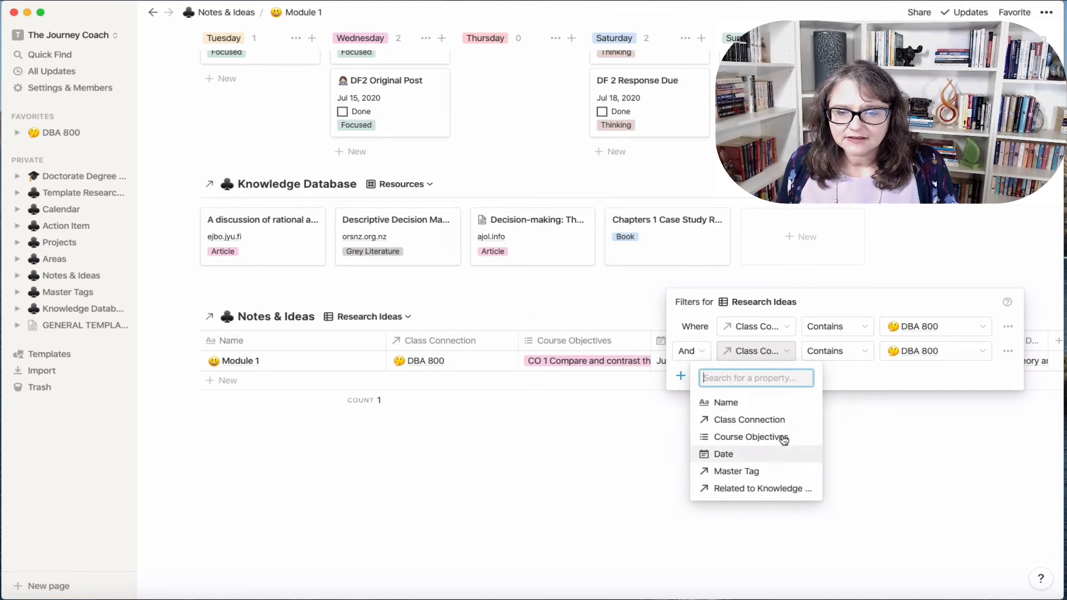
click(774, 422)
click(945, 351)
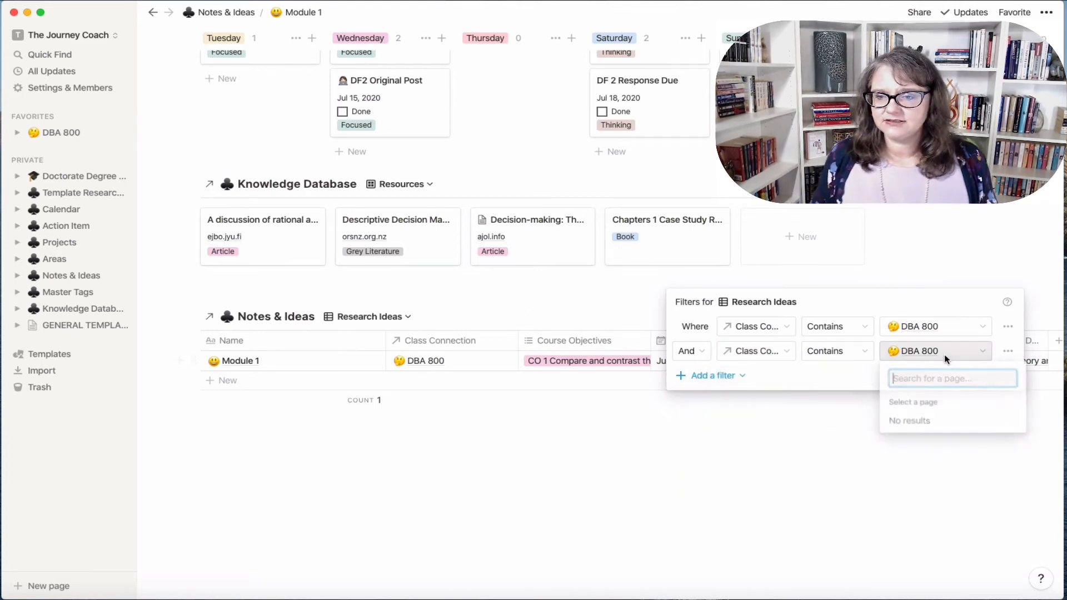
click(783, 353)
click(785, 352)
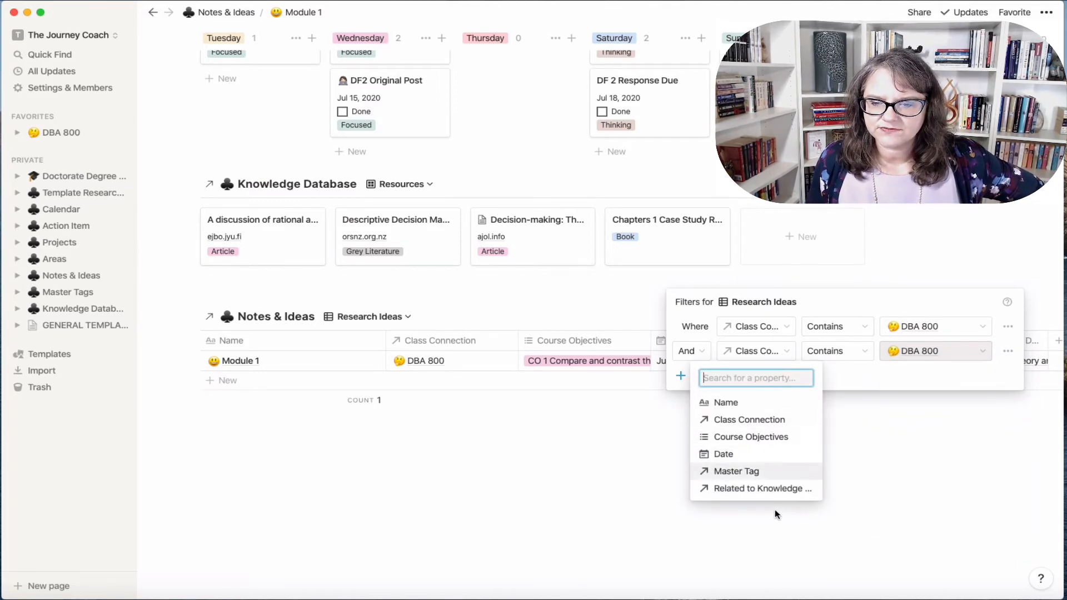
click(775, 489)
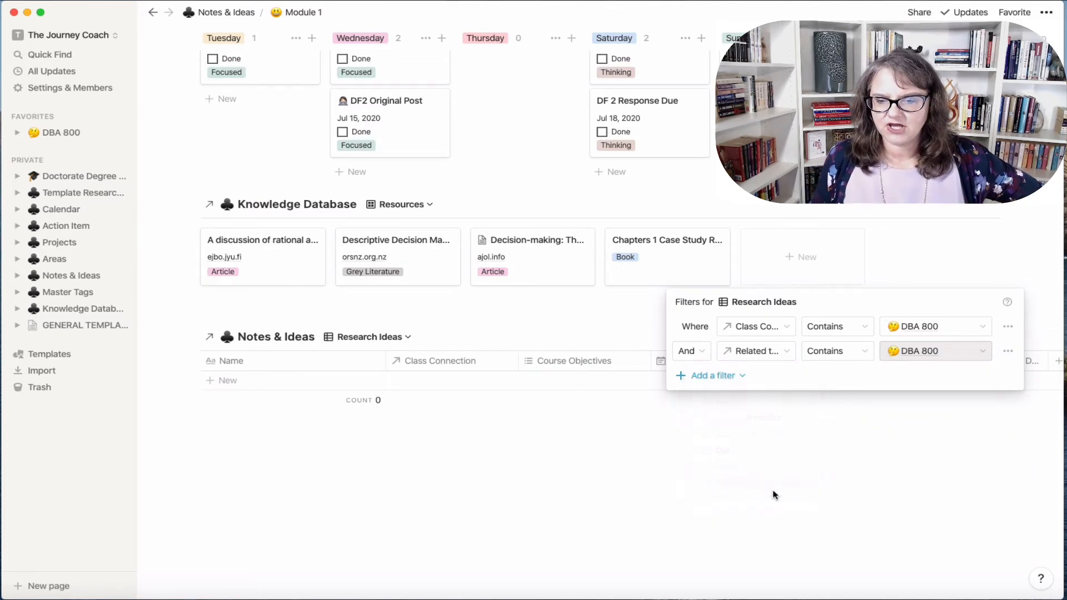
click(937, 350)
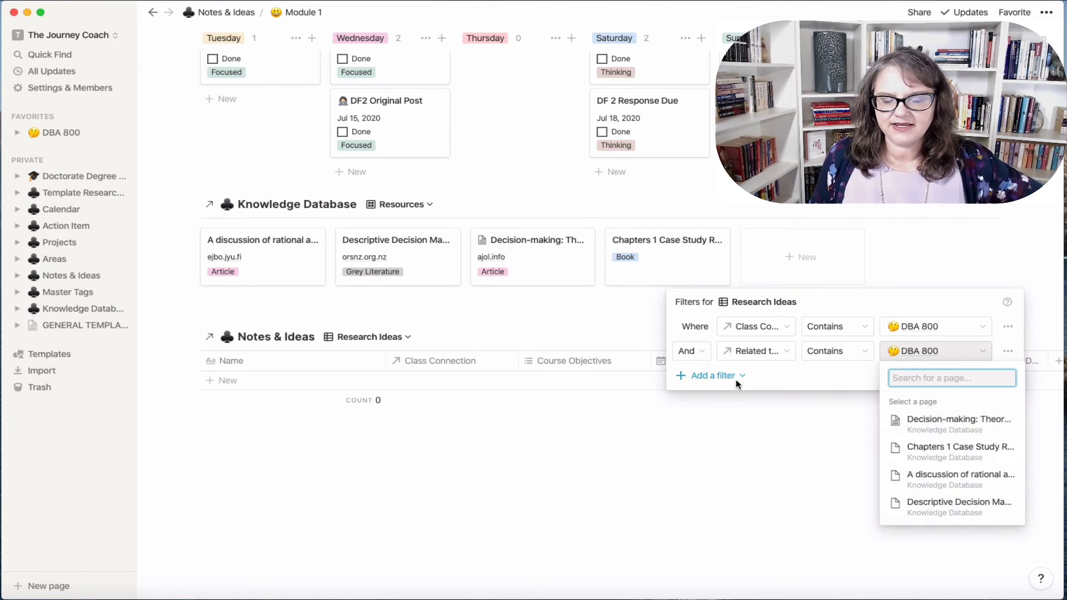
click(763, 381)
click(1008, 353)
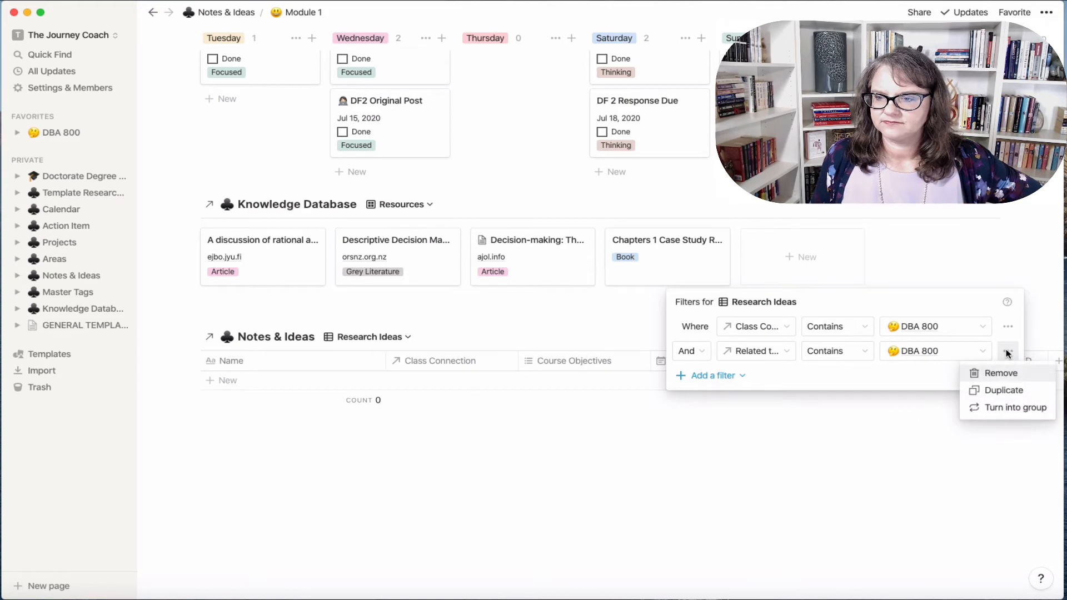
click(1000, 374)
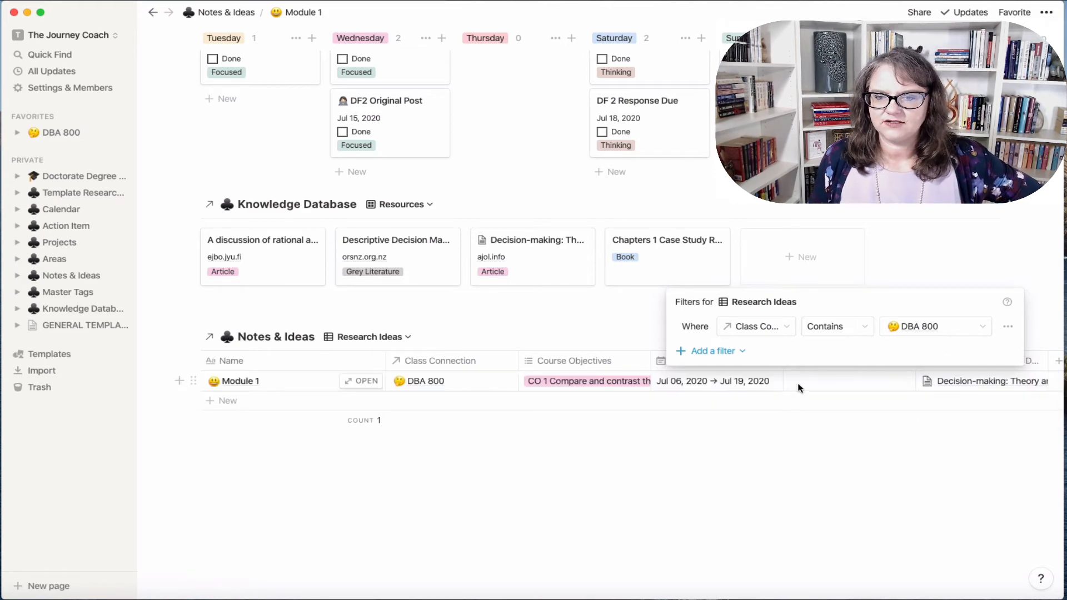
click(465, 529)
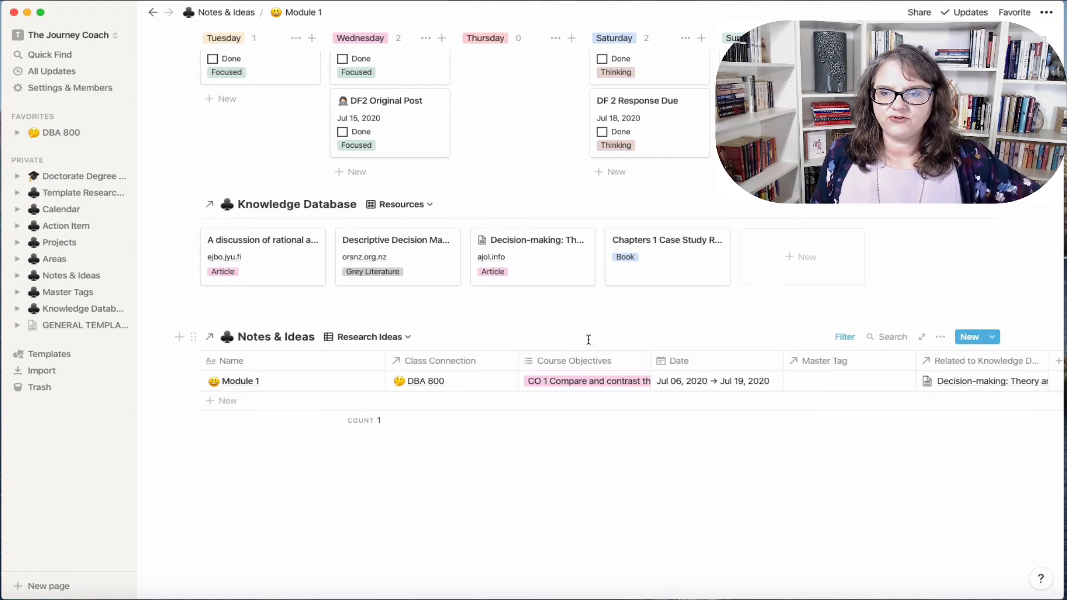
scroll(585, 332, up, 1)
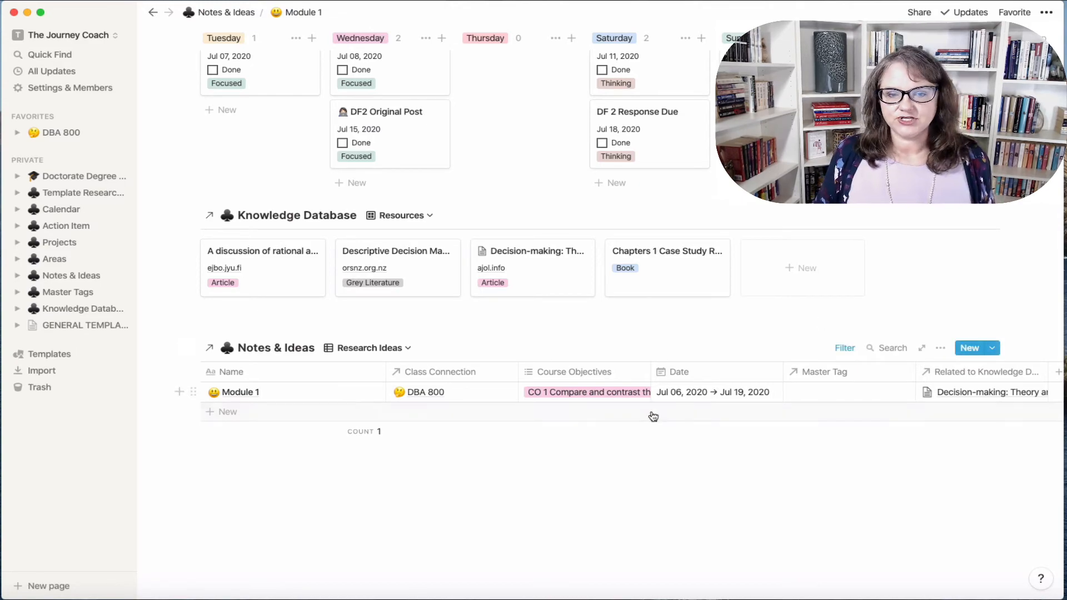
scroll(791, 310, up, 3)
scroll(792, 310, up, 15)
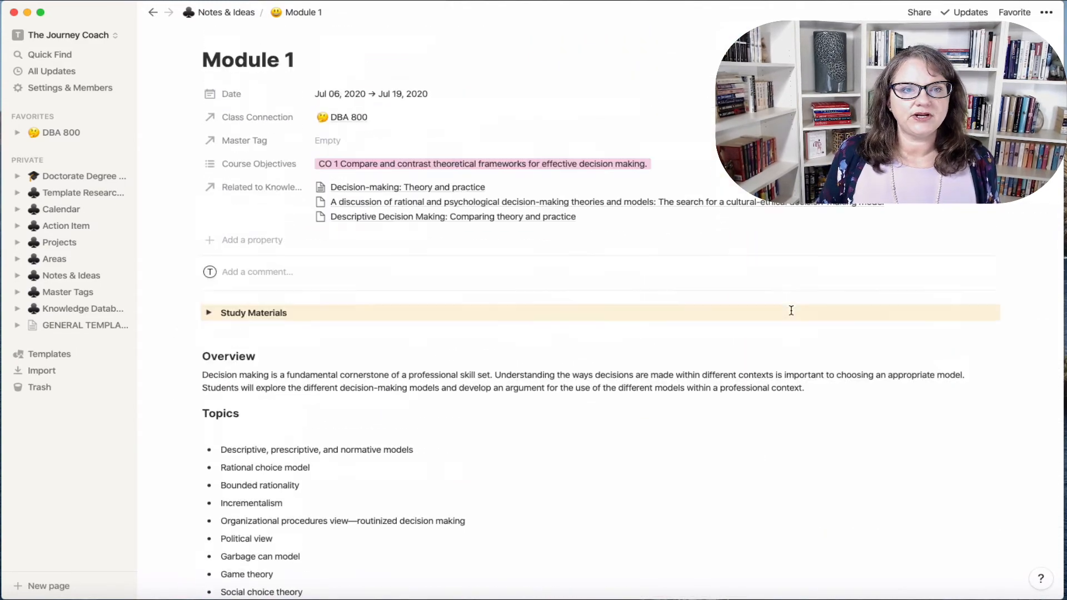
scroll(614, 385, down, 15)
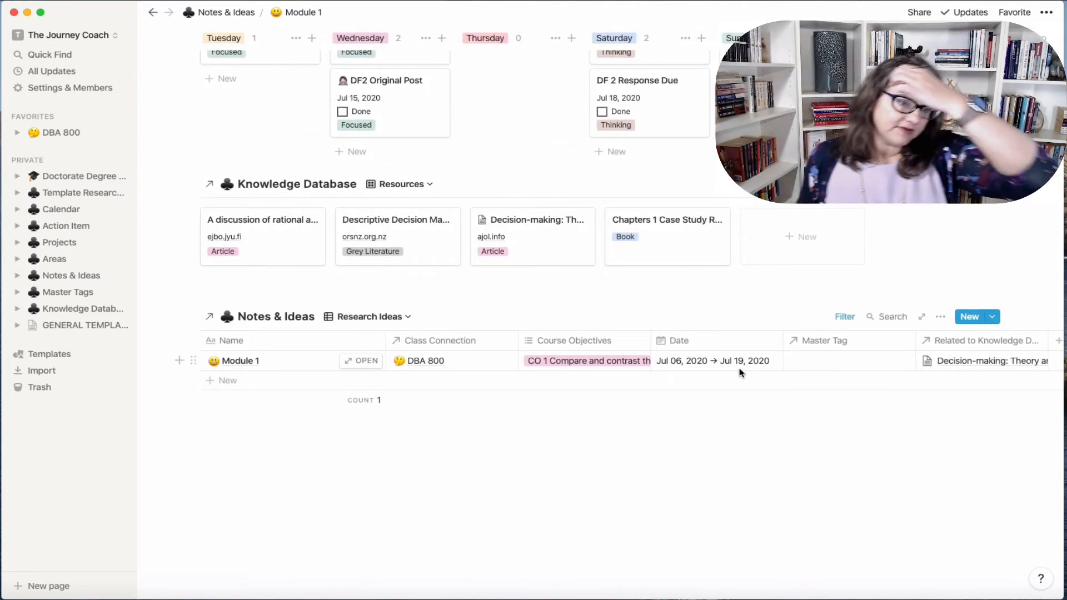
scroll(655, 364, right, 1)
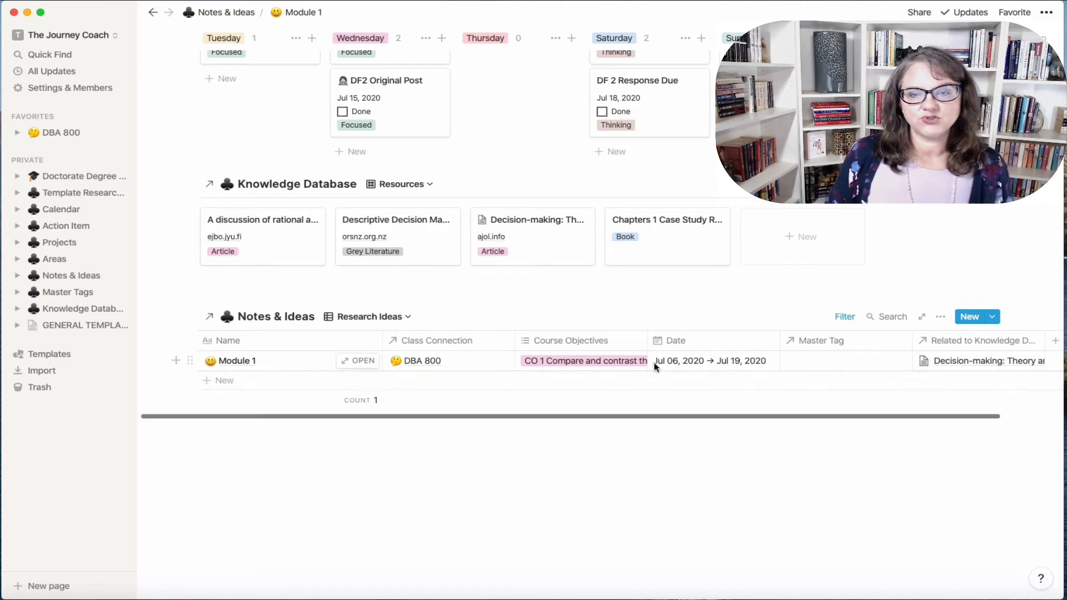
scroll(683, 365, left, 1)
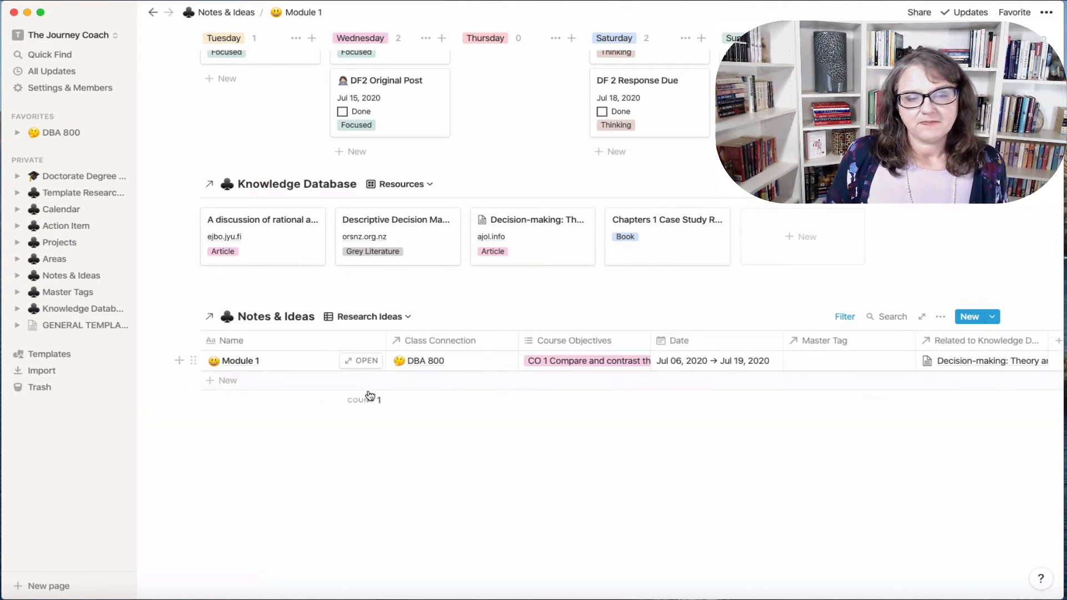
Add an untitled note to the Research Ideas table and link it to a newly created Master Tag named "Research Ideas"
click(305, 383)
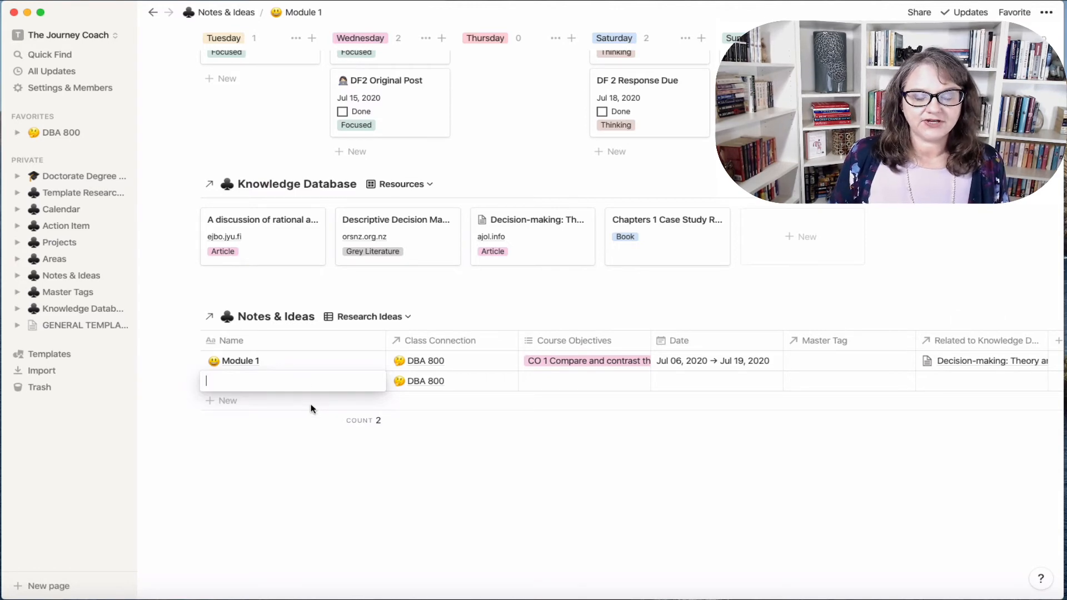
click(845, 388)
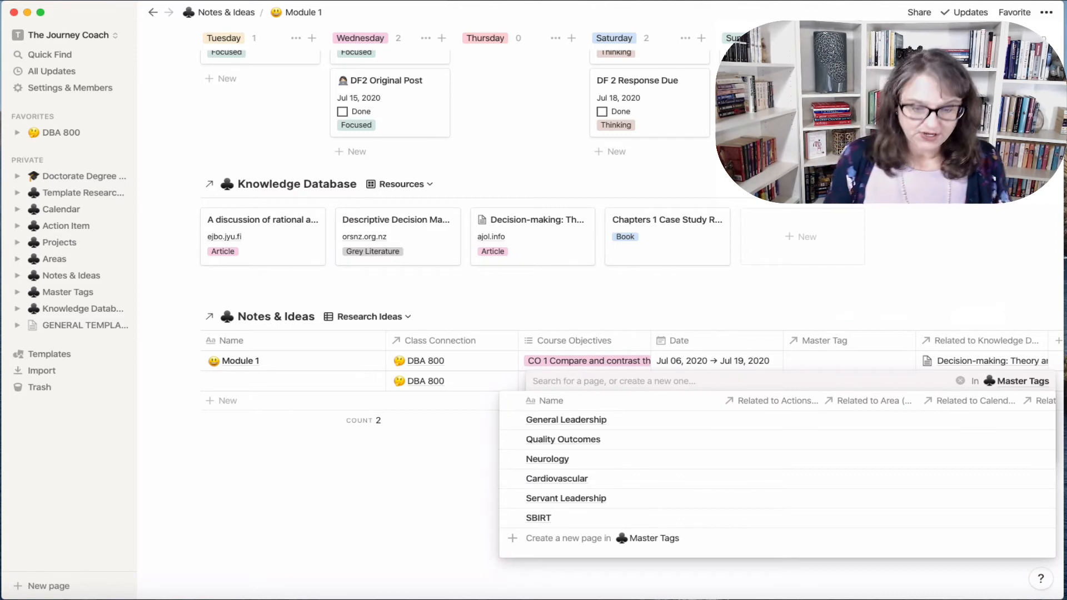
text(Research Ideas)
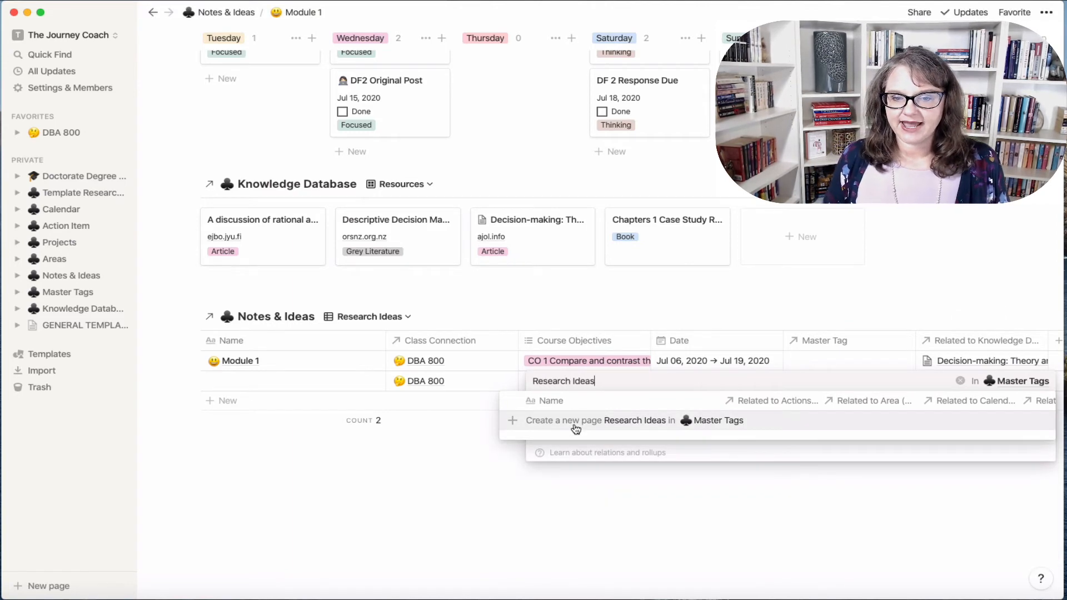
click(575, 421)
key(Escape)
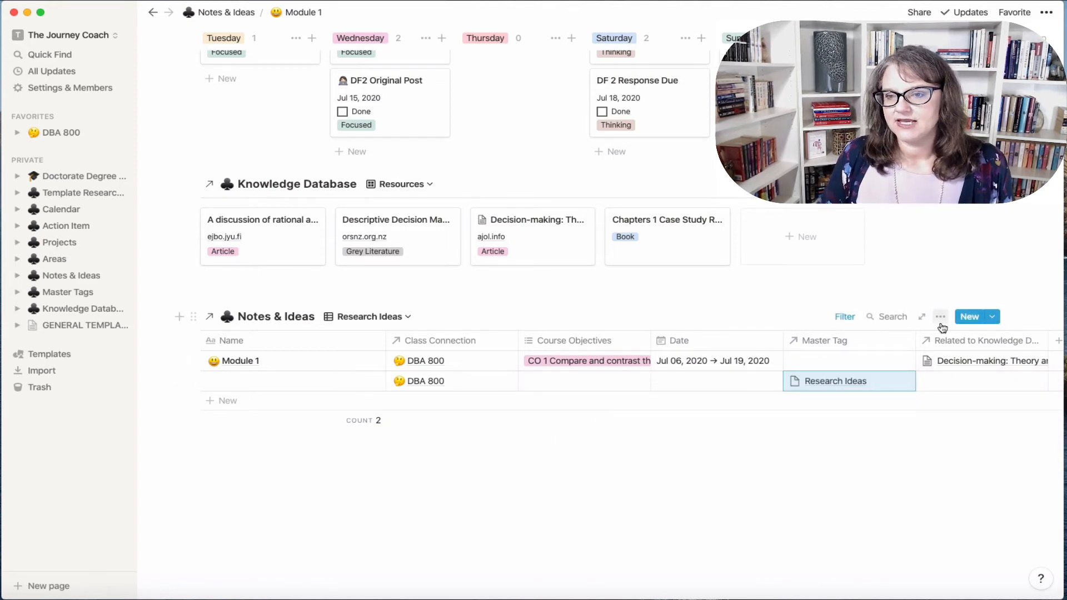
Add a second filter to the Research Ideas view so that Master Tag contains Research Ideas
click(845, 316)
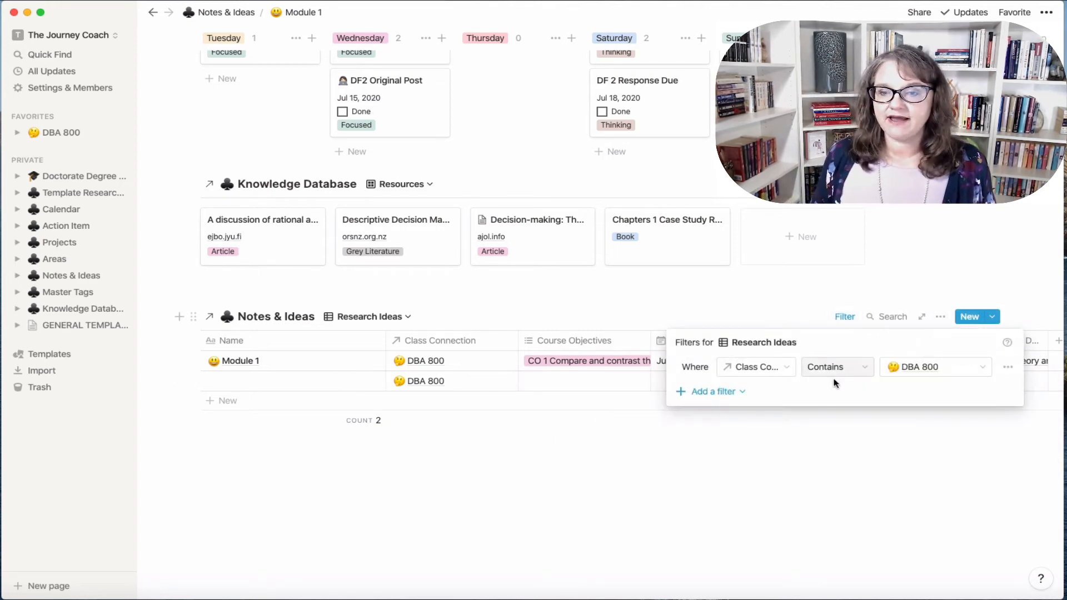
click(728, 392)
click(736, 412)
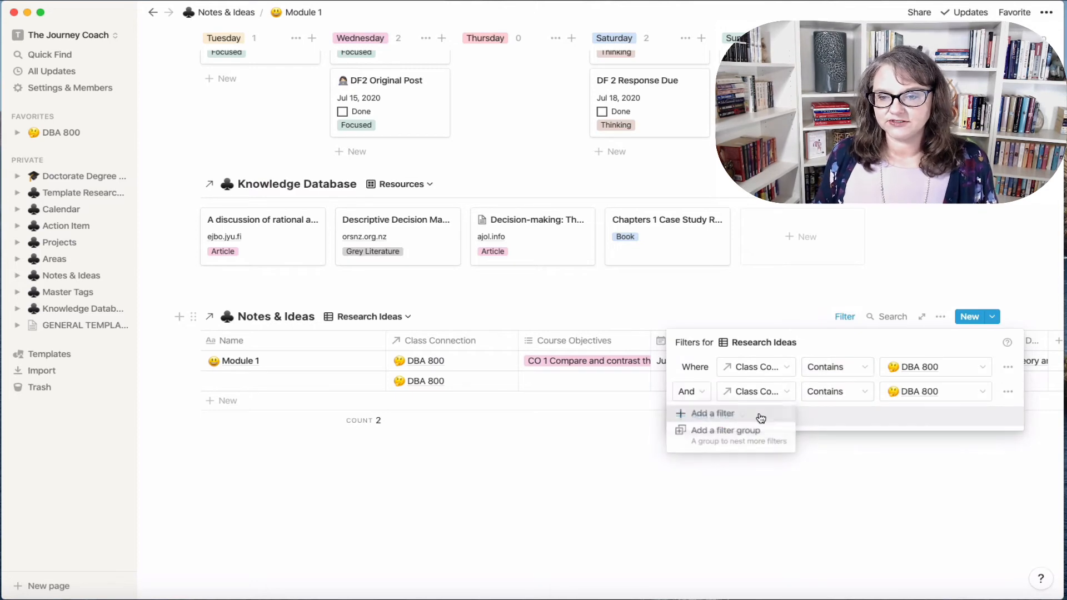
click(789, 397)
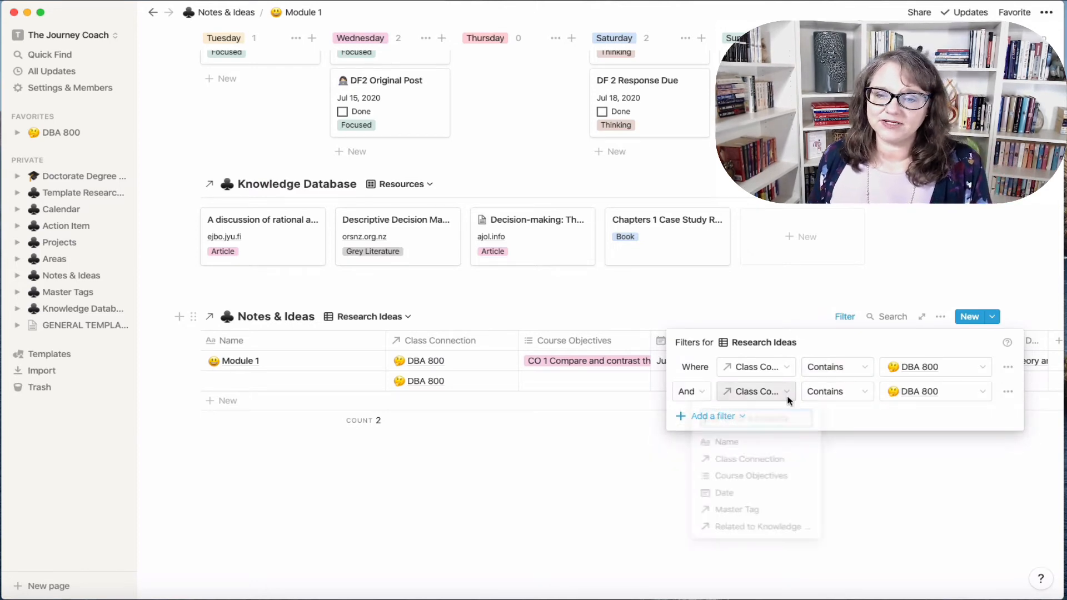
click(752, 512)
click(922, 395)
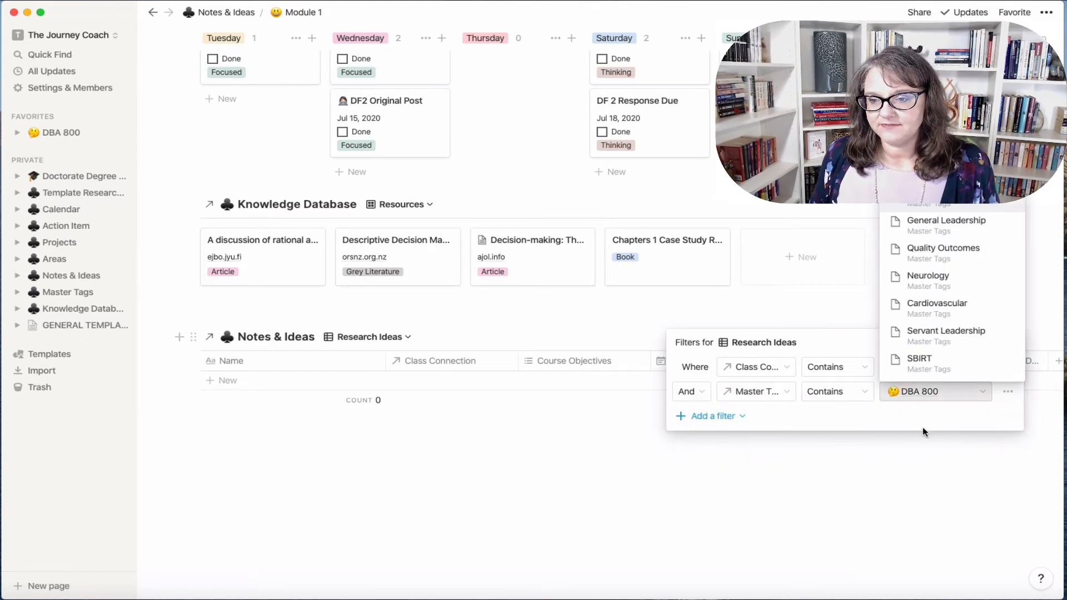
click(968, 236)
click(578, 489)
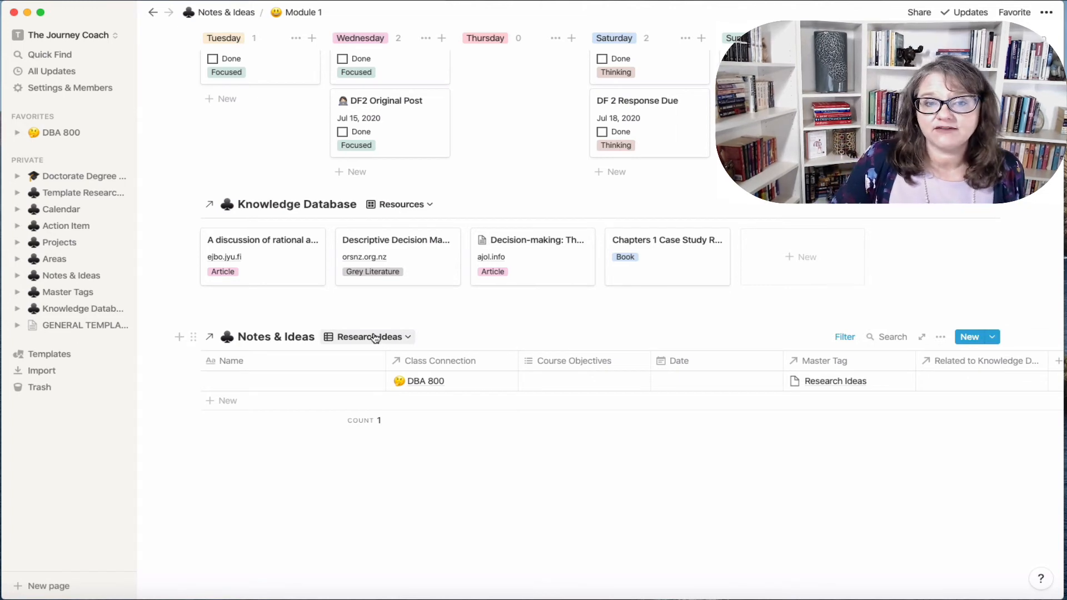
Hide Class Connection, Course Objectives and Master Tag in the Research Ideas view, and place a narrowed Date column before Name
click(941, 337)
click(947, 357)
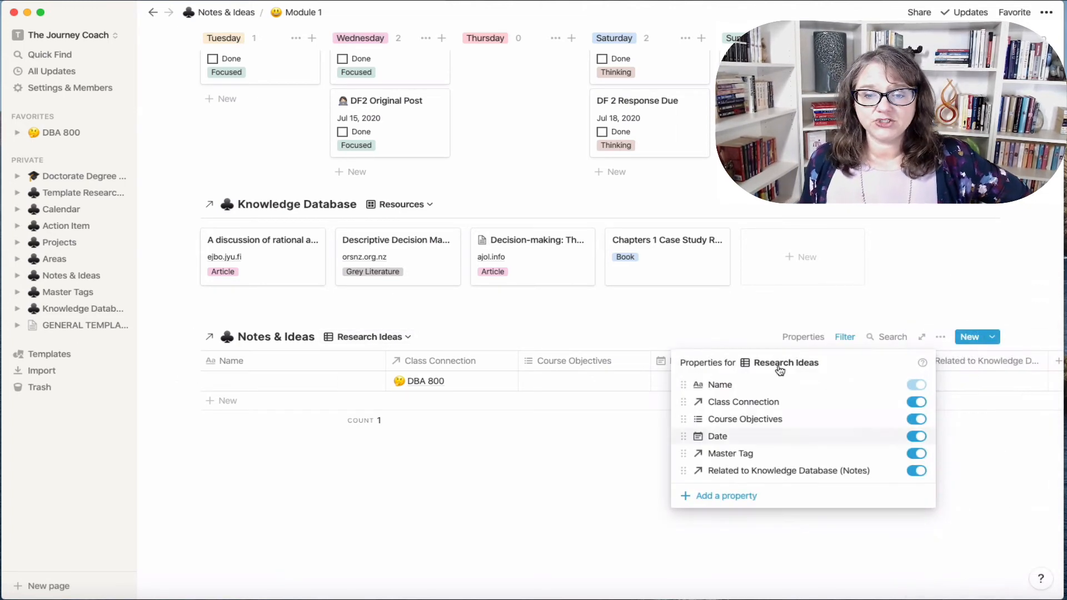
click(915, 402)
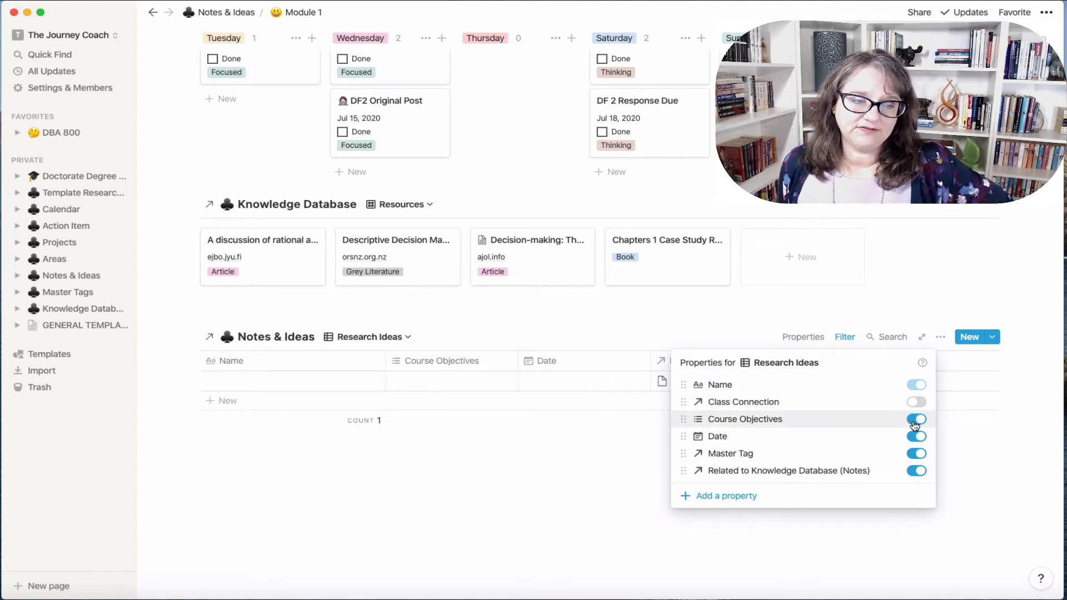
click(915, 419)
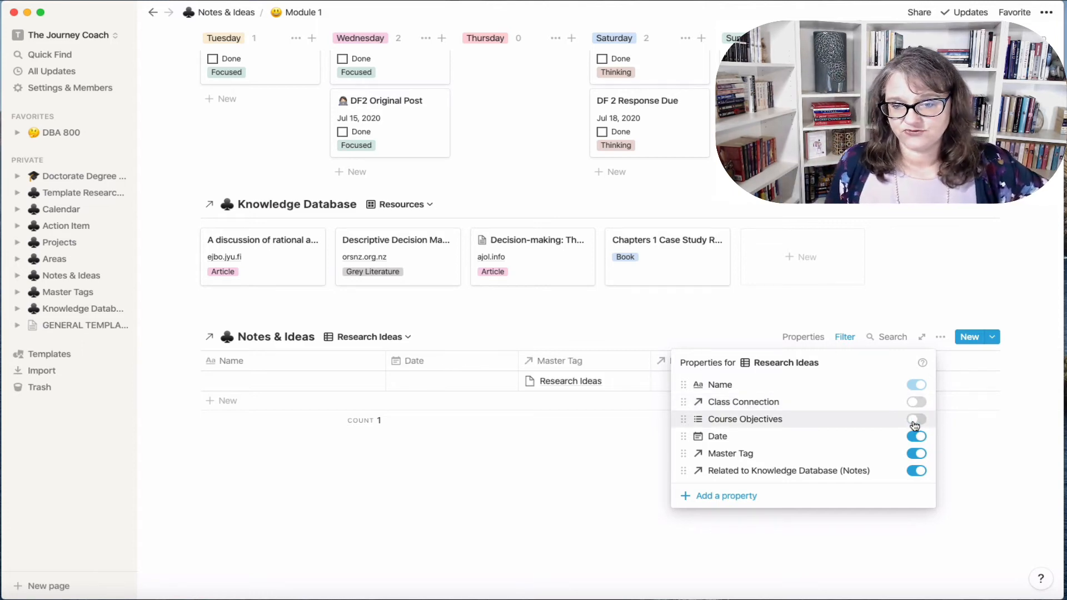
click(913, 454)
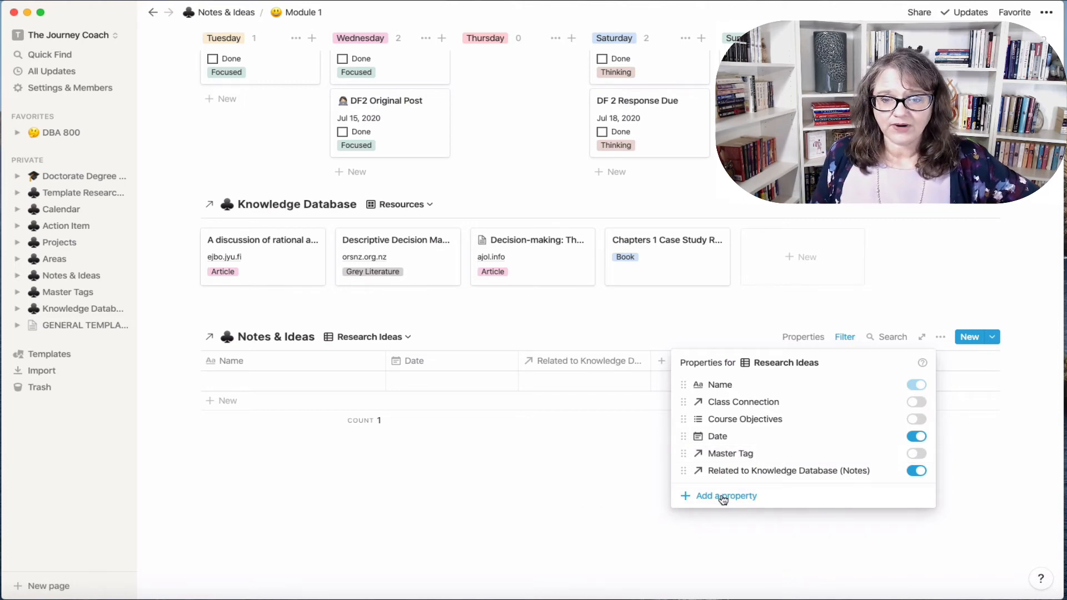
click(475, 482)
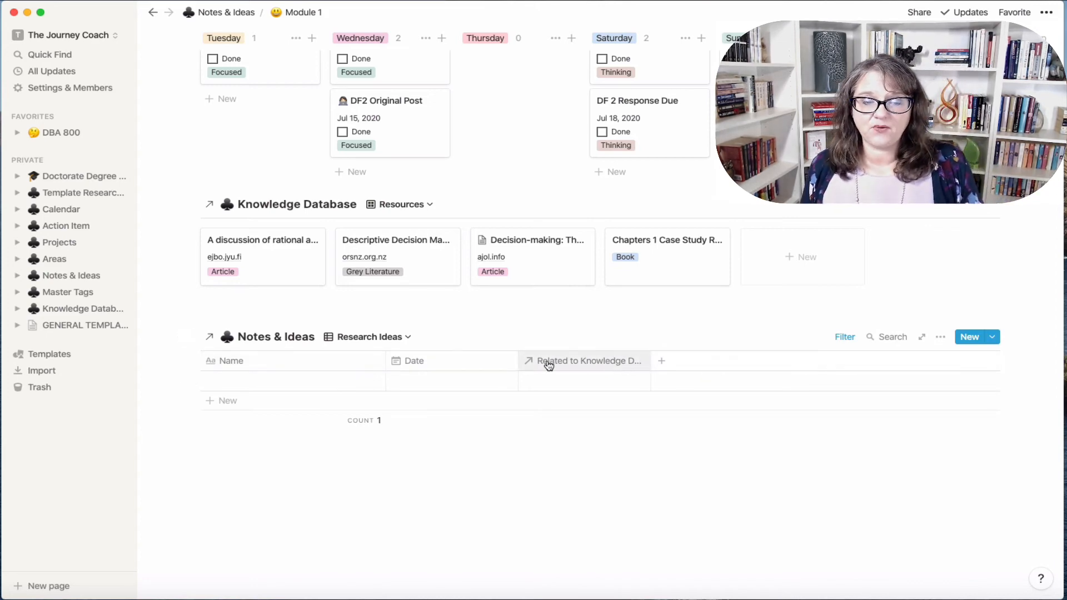
drag(418, 361, 267, 361)
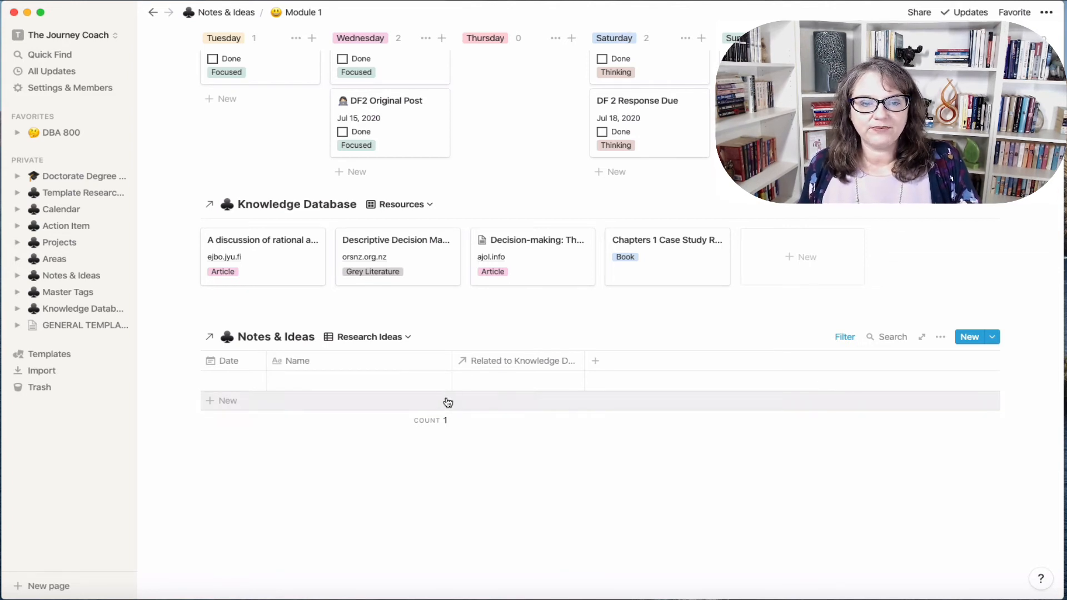
Add a text property named "Basic Idea" to the Notes & Ideas table
click(624, 370)
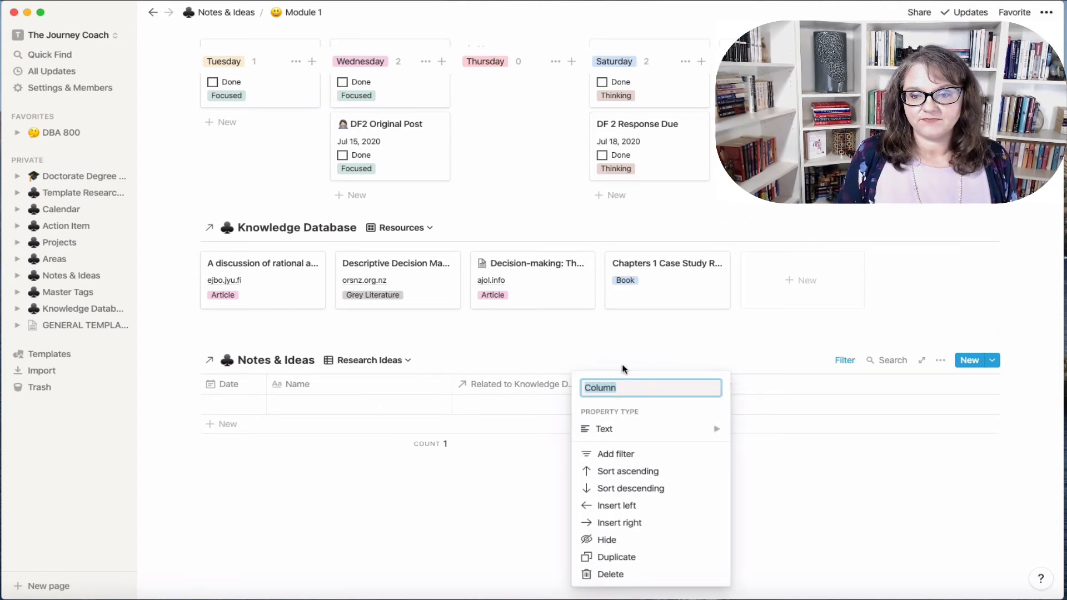
text(Basic Idea)
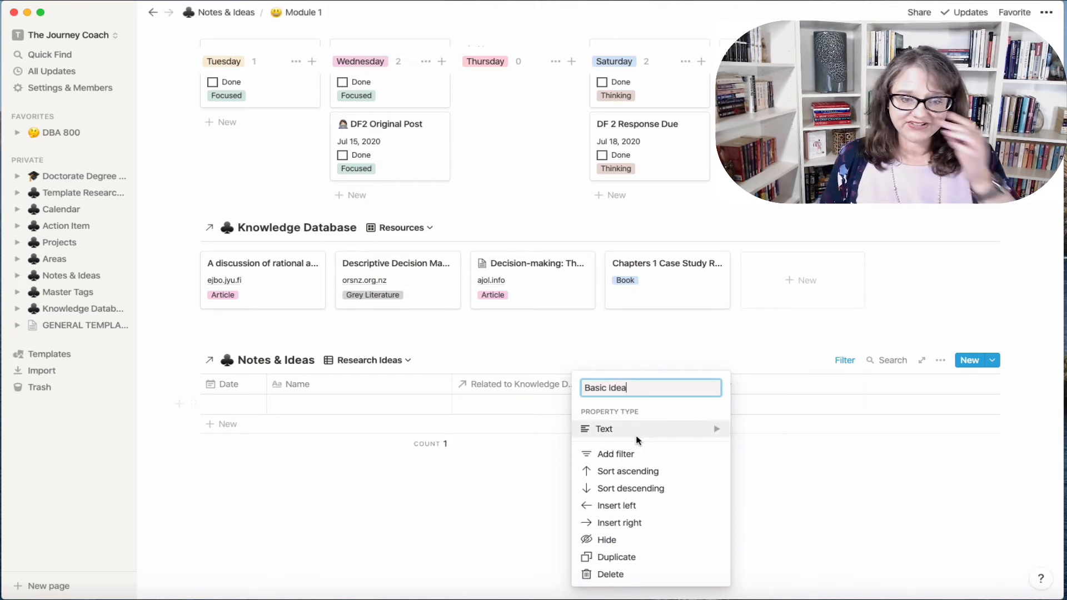
click(650, 428)
click(930, 501)
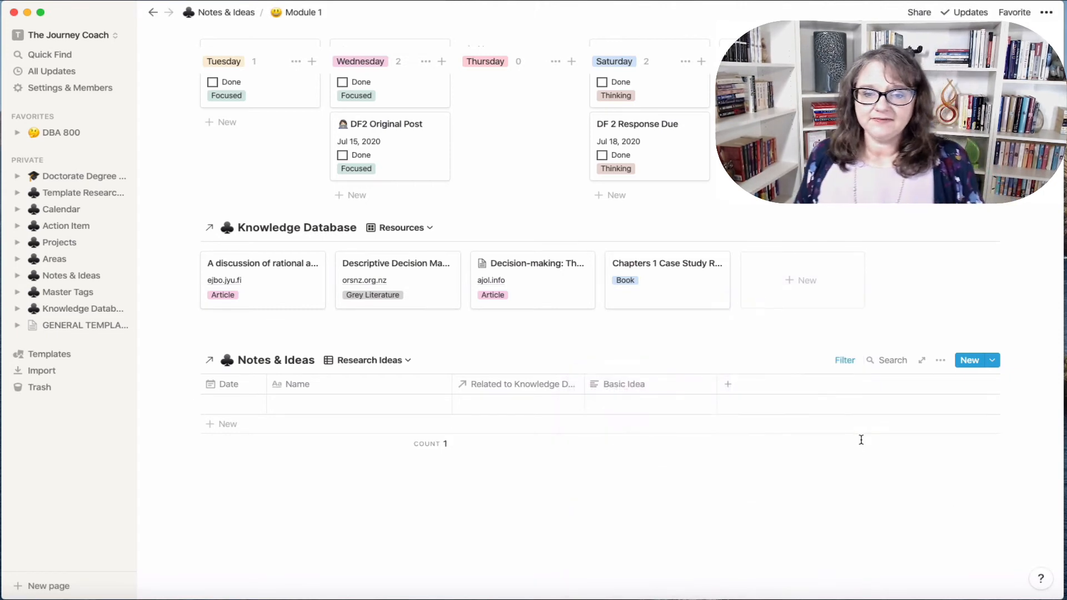
Move the Related to Knowledge Database column after Basic Idea and widen the Basic Idea column
click(940, 361)
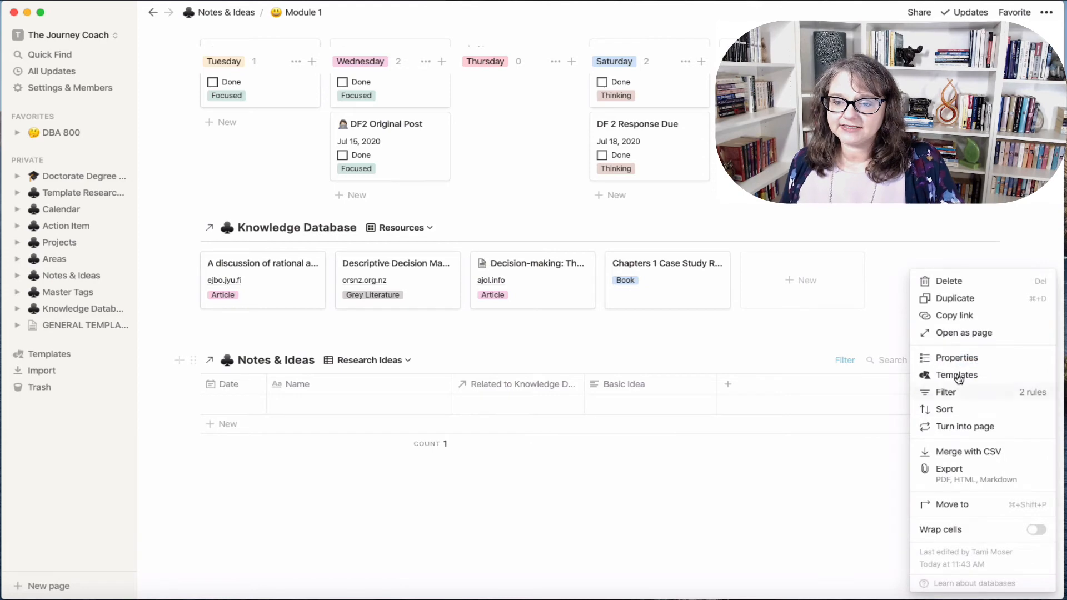
click(948, 360)
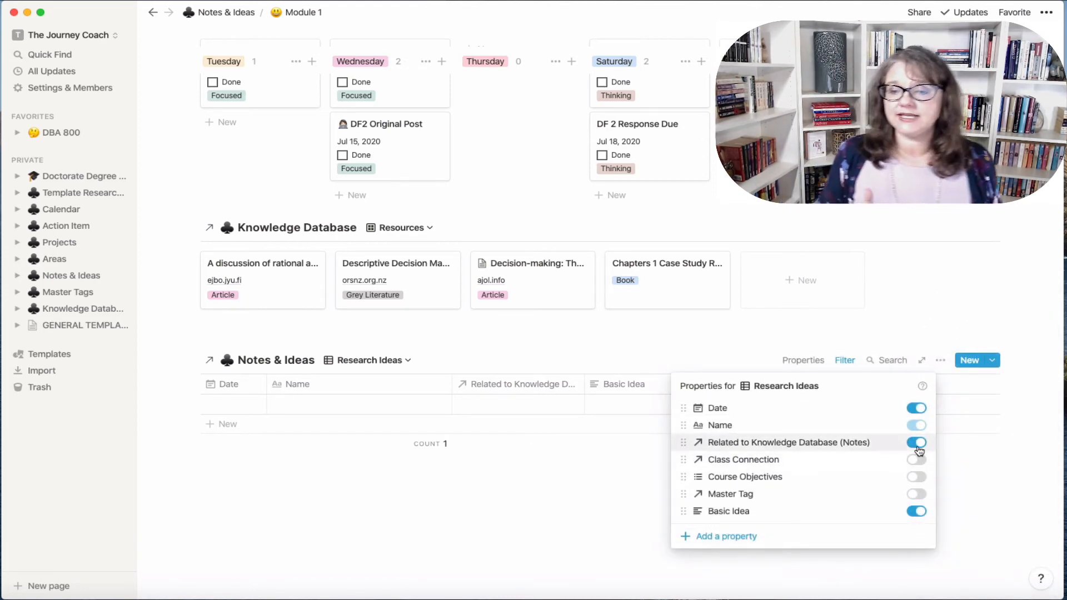
click(554, 478)
drag(527, 383, 830, 389)
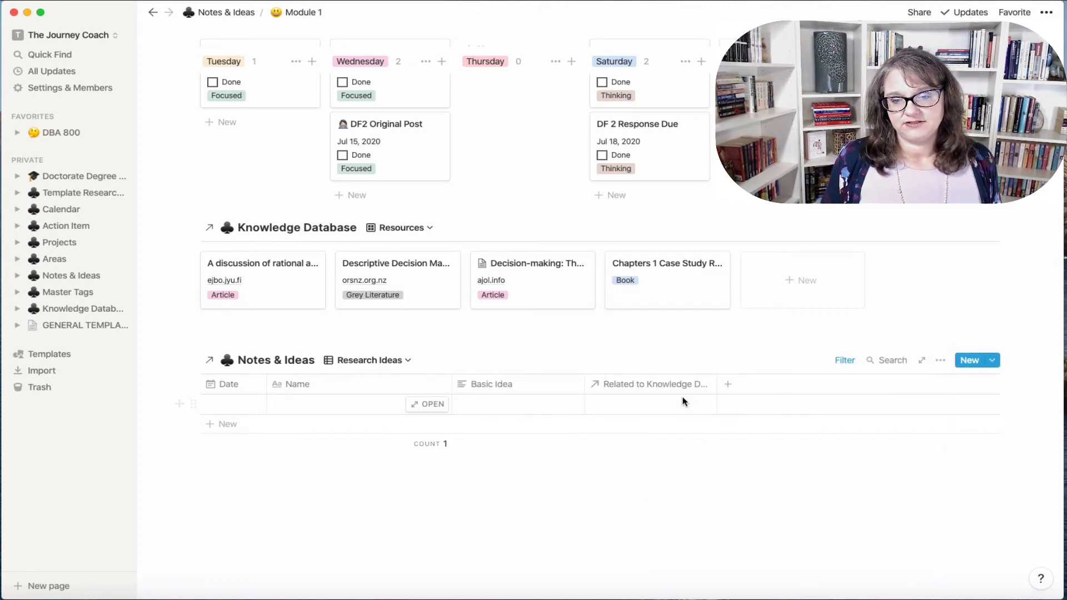
drag(584, 383, 803, 384)
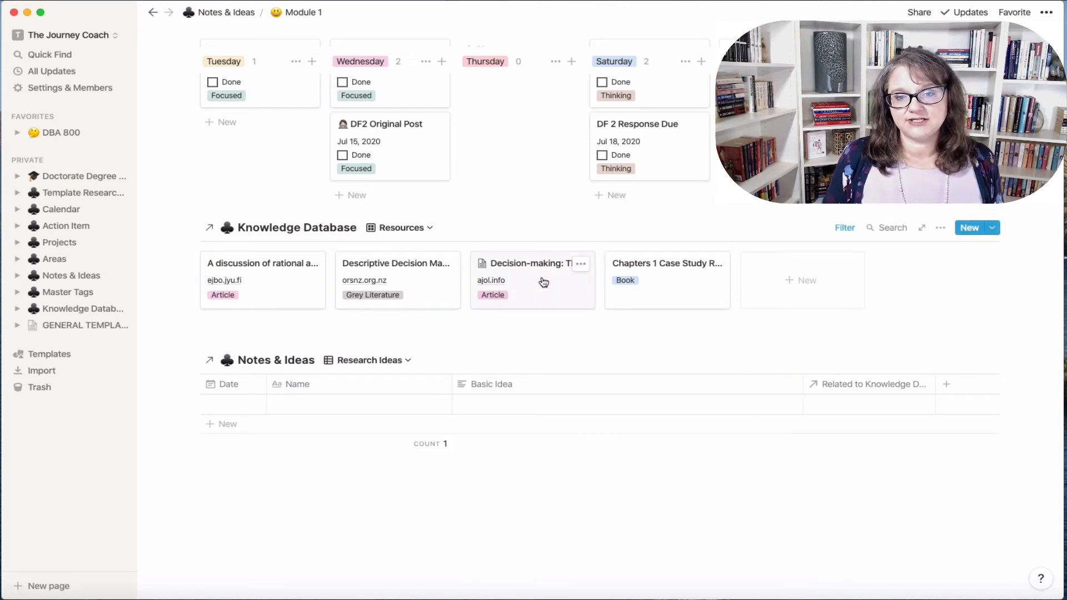
Relate the blank research idea to the "Decision-making: Theory and practice" and "A discussion of rational and psychological decision-making" resources
click(885, 408)
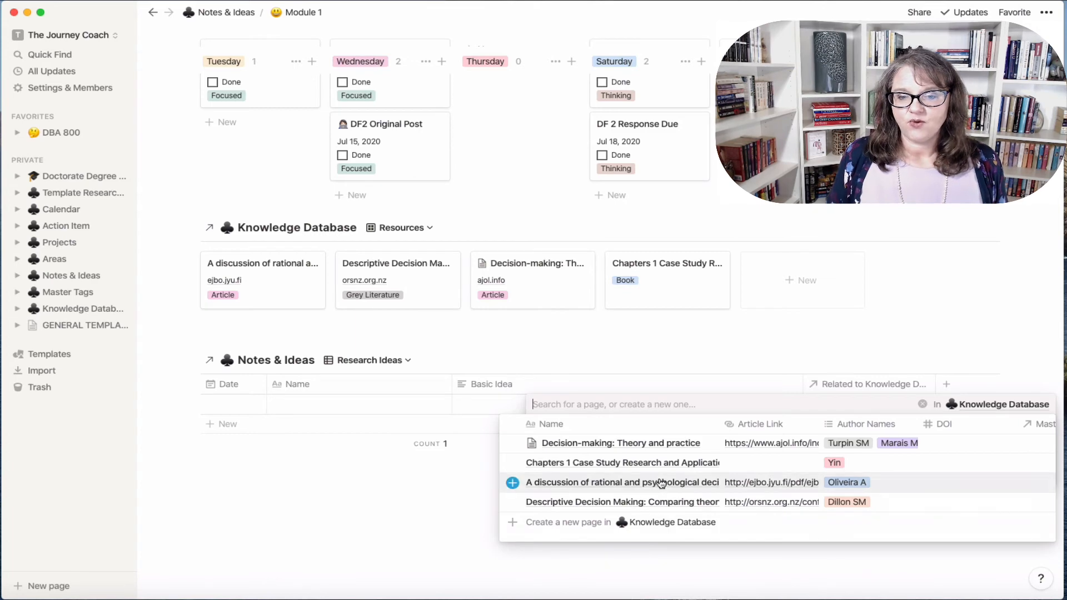
click(639, 443)
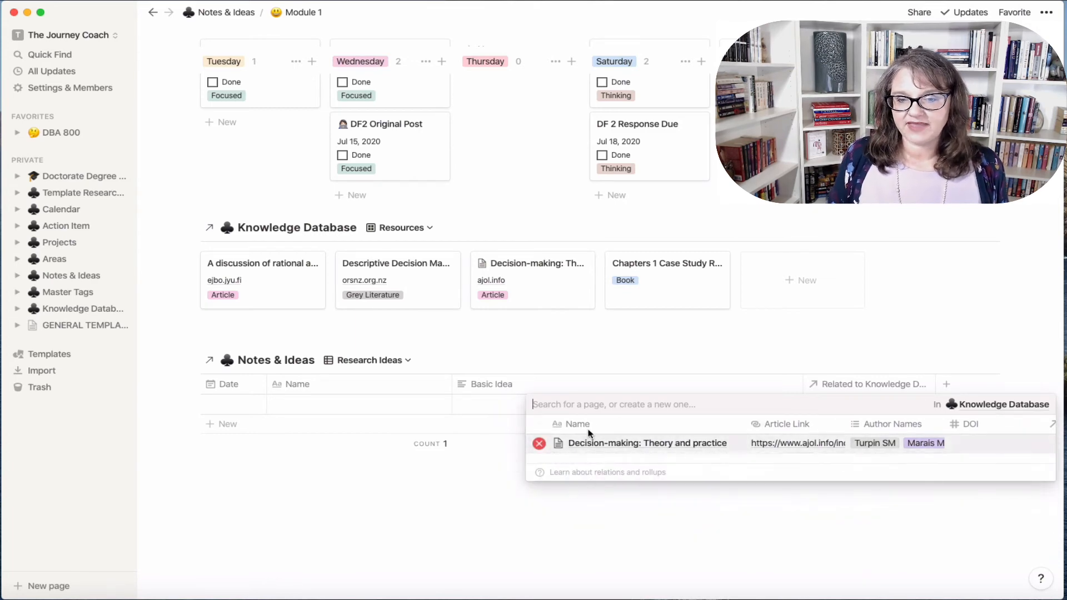
click(593, 408)
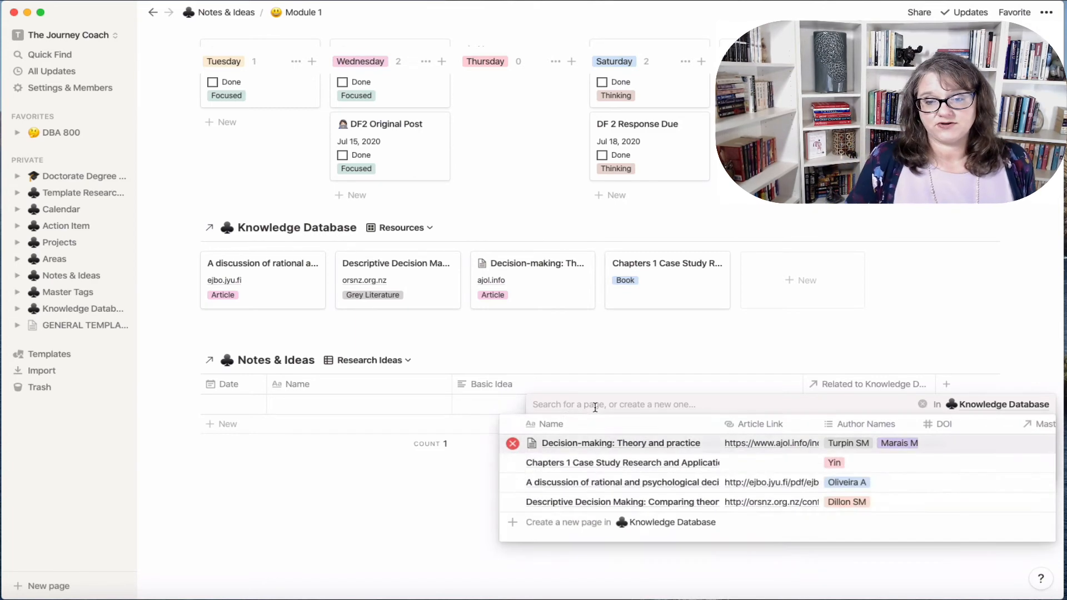
click(554, 482)
click(866, 567)
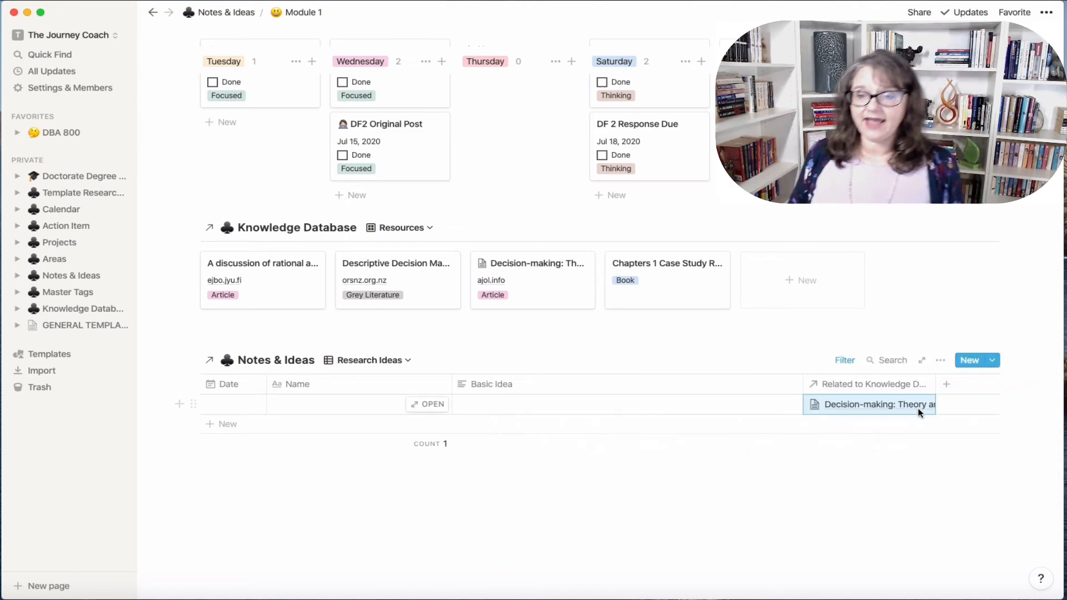
Open the untitled research idea, start it as an empty page, and delete it from the Notes & Ideas table
click(565, 414)
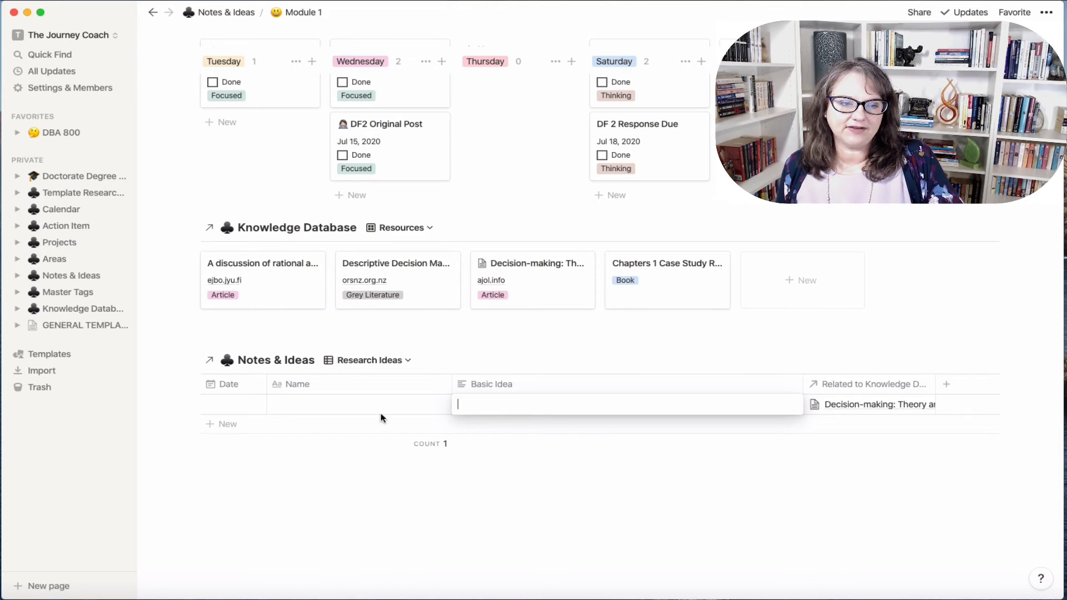
click(426, 405)
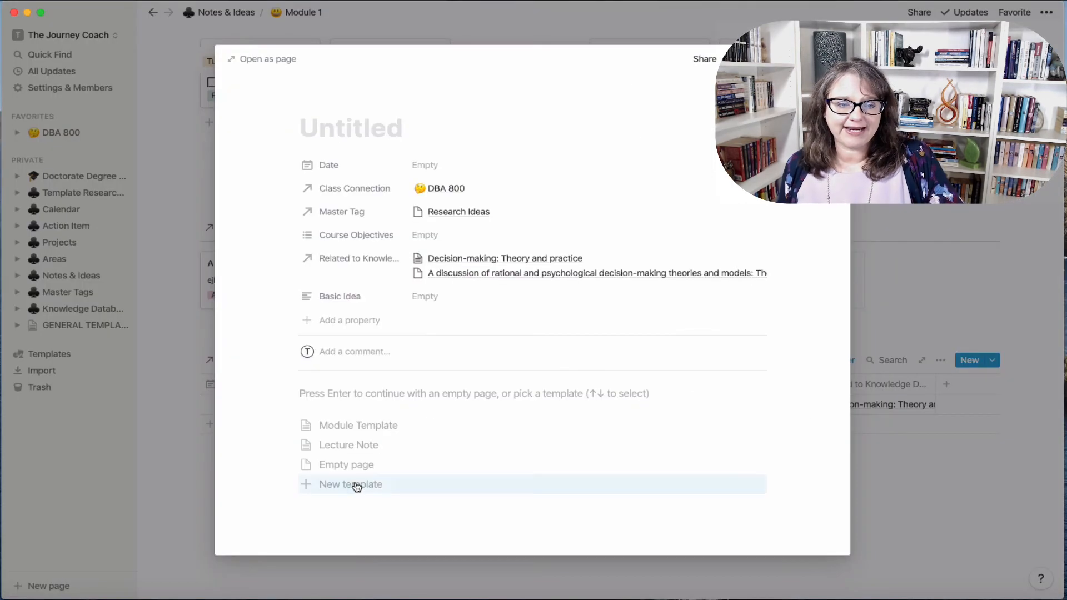
click(351, 467)
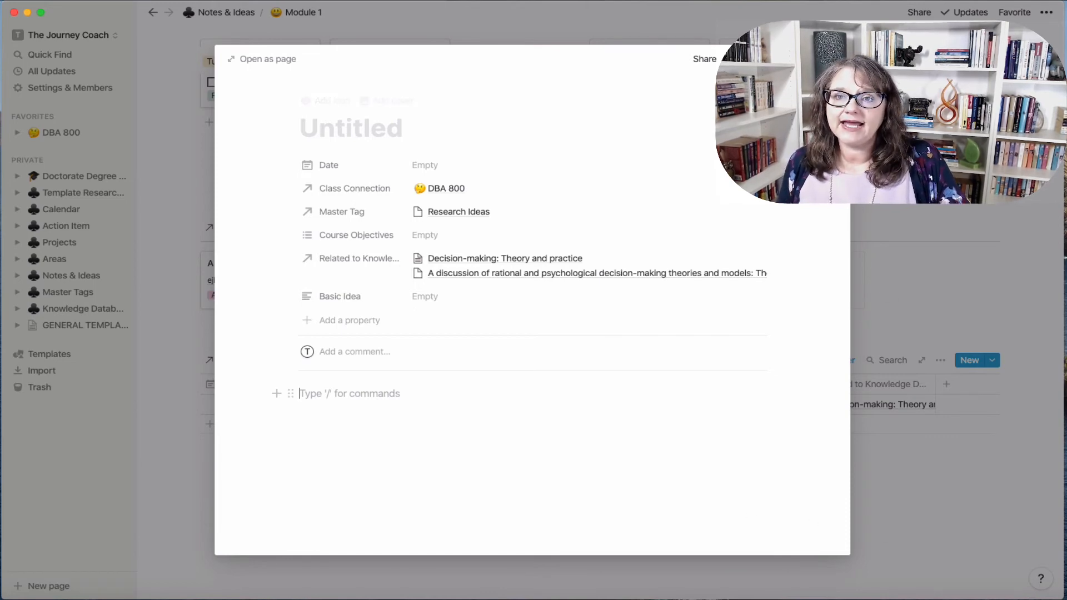
click(833, 58)
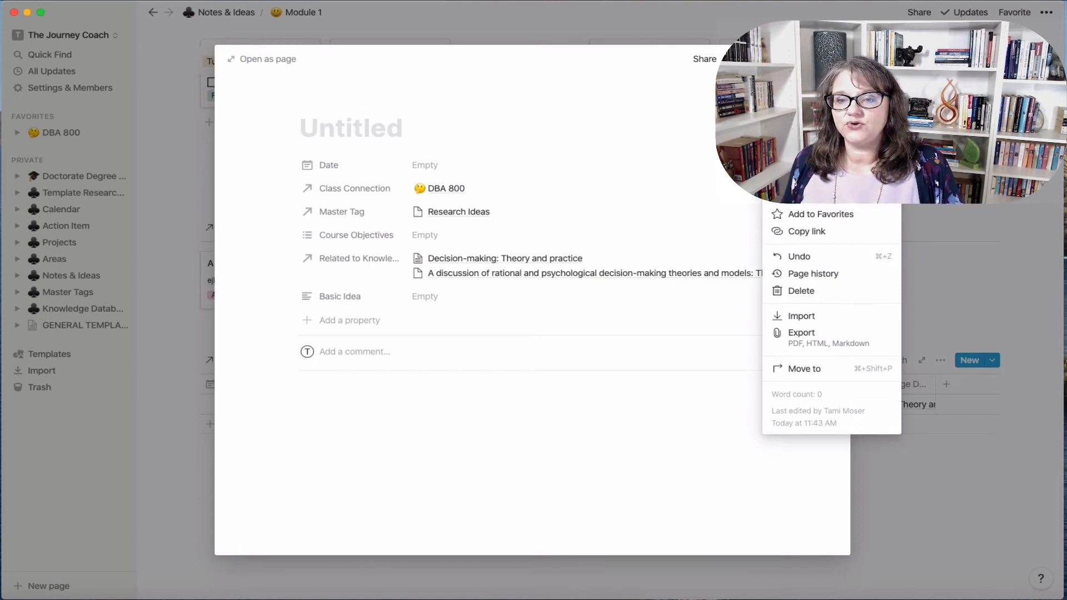
click(801, 292)
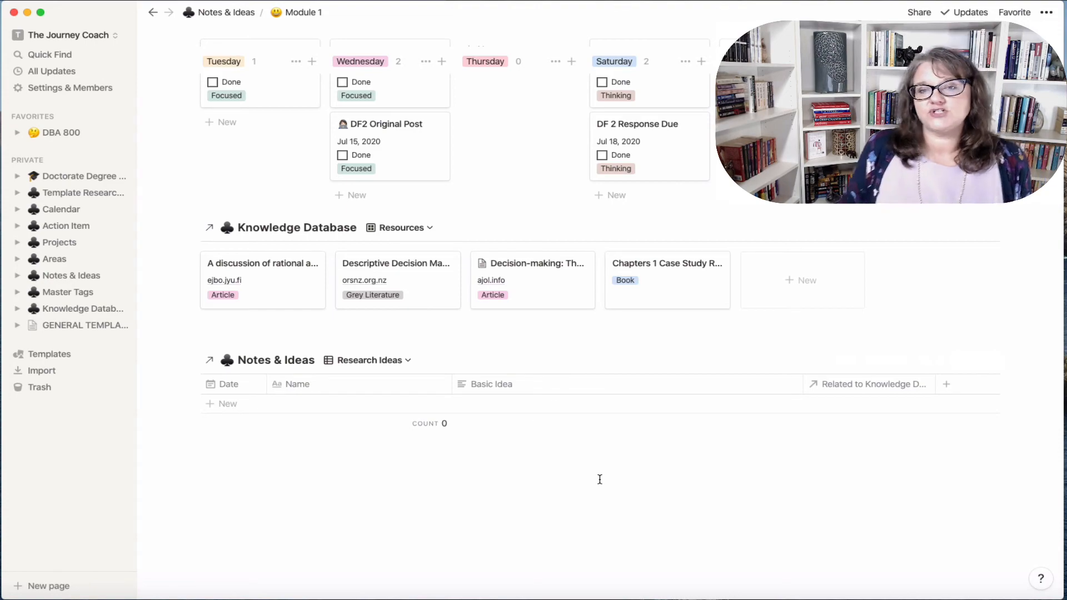
Open the DBA 800 project page through Module 1's Class Connection
scroll(657, 410, up, 10)
scroll(658, 410, up, 5)
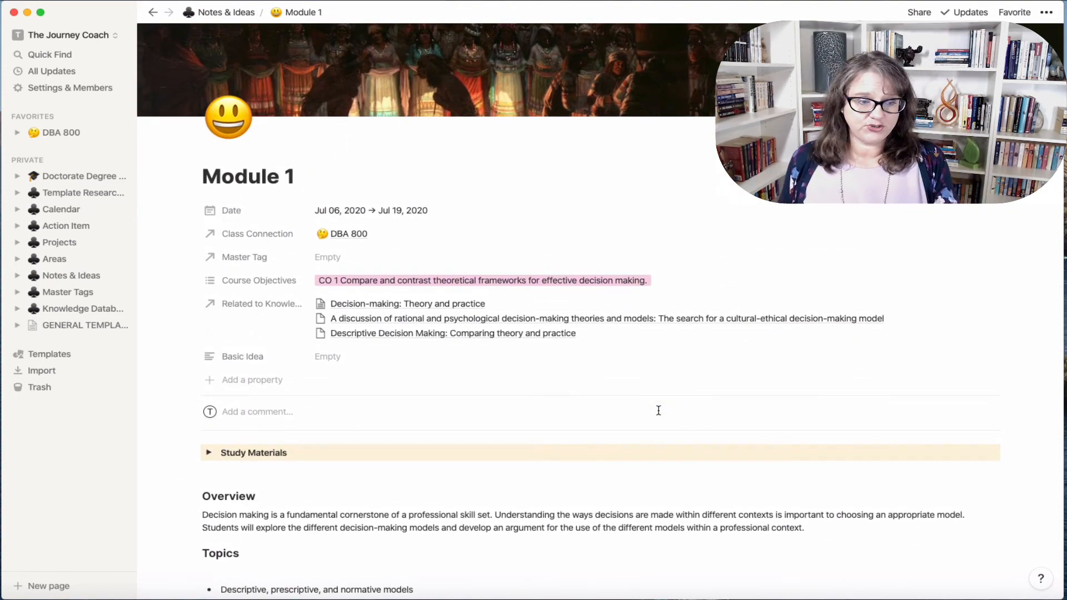
click(350, 234)
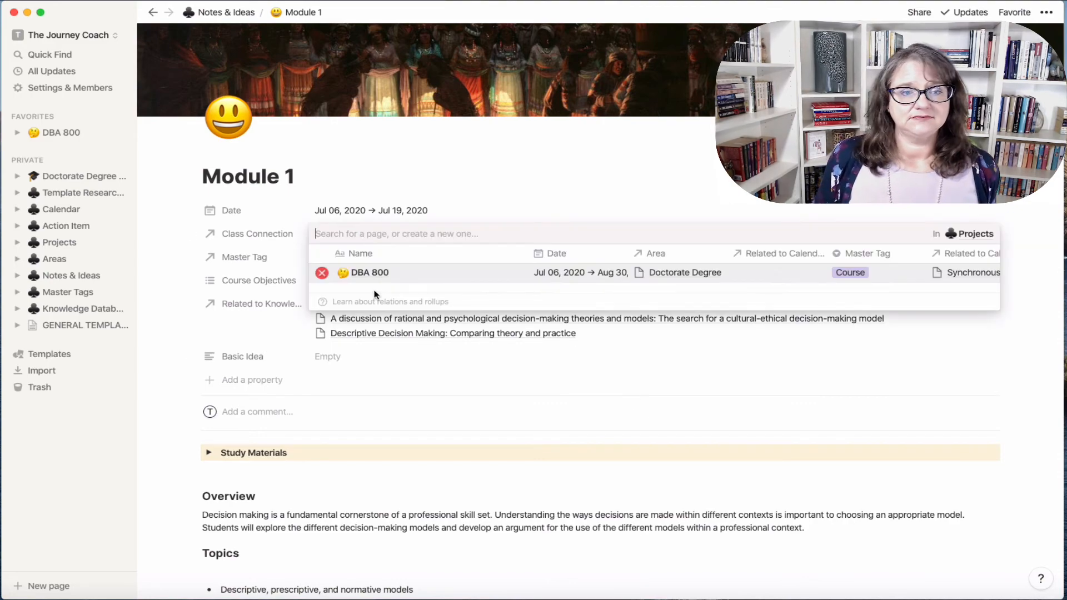
click(367, 272)
click(245, 59)
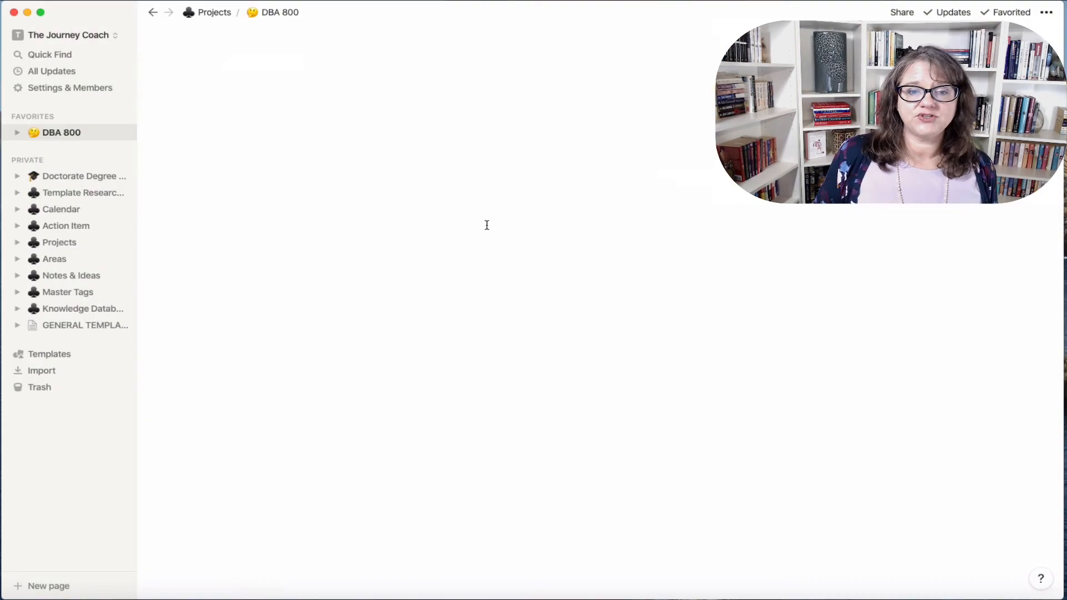
Check the views available for the DBA 800 class notes and look over the assignment schedule and course resources
scroll(703, 393, down, 10)
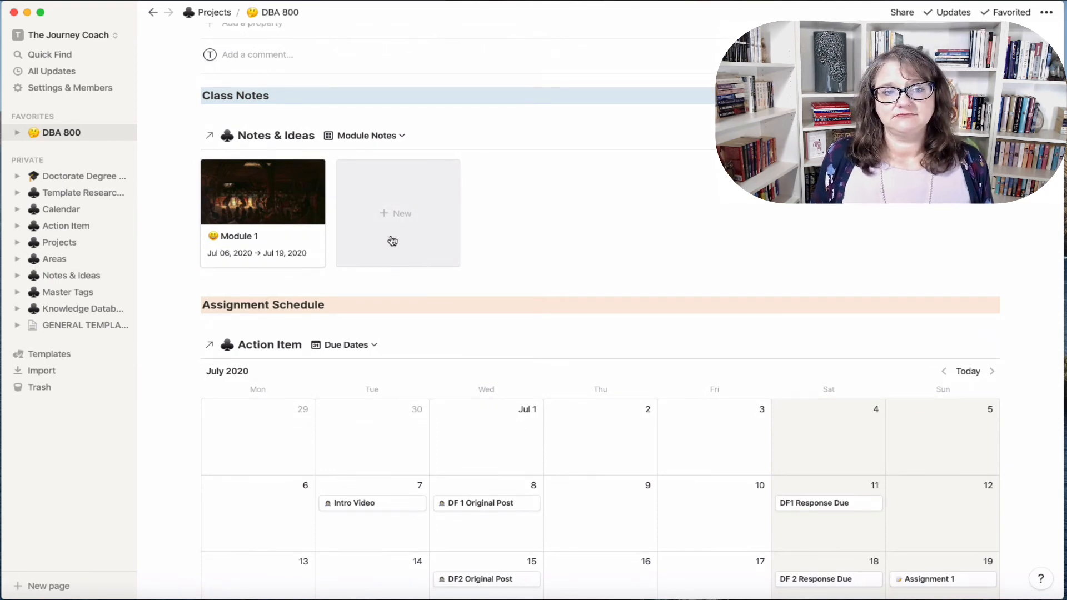
click(372, 138)
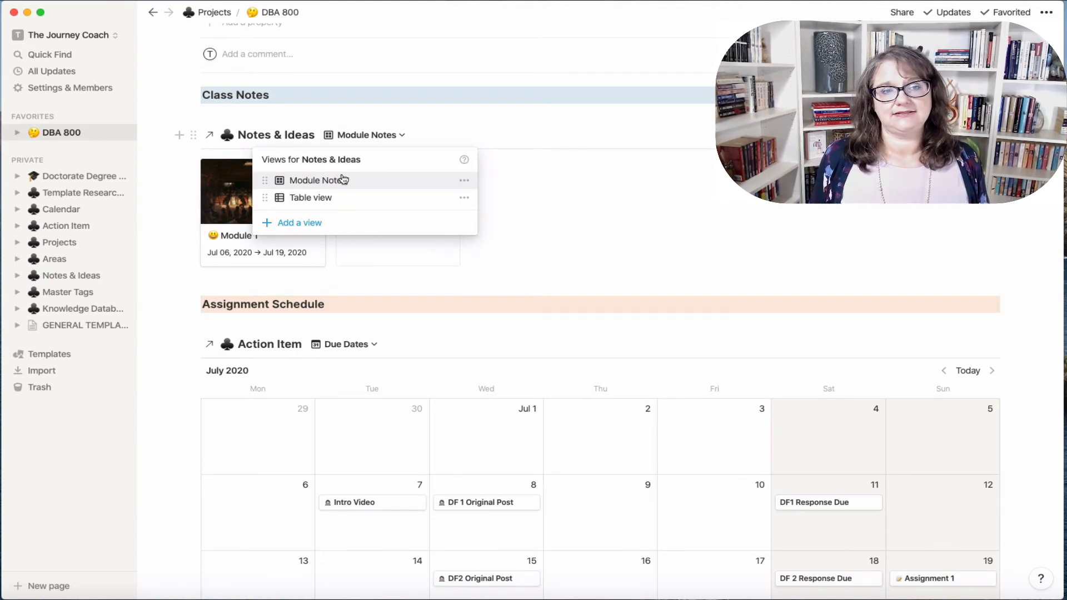
click(641, 208)
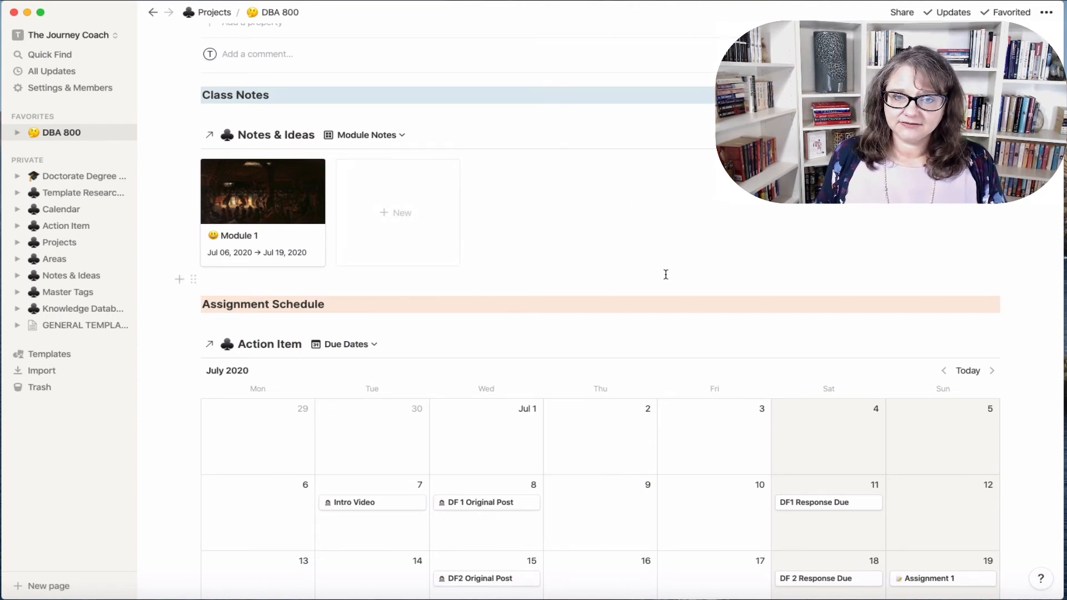
scroll(667, 274, down, 3)
scroll(662, 277, down, 8)
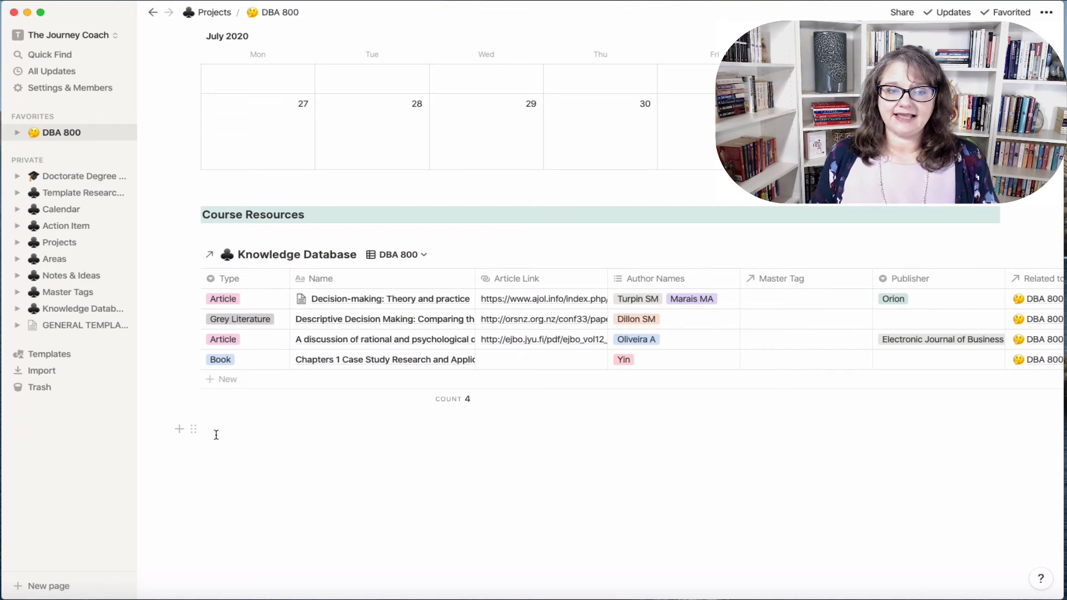
Review the filter applied to the Module Notes view under Class Notes
scroll(341, 397, up, 12)
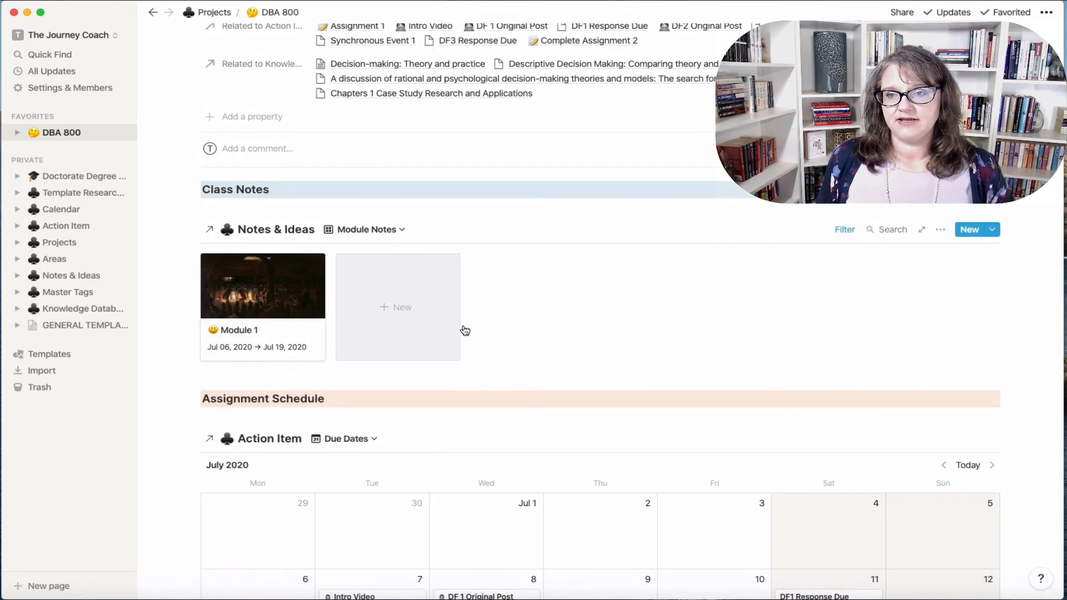
click(852, 236)
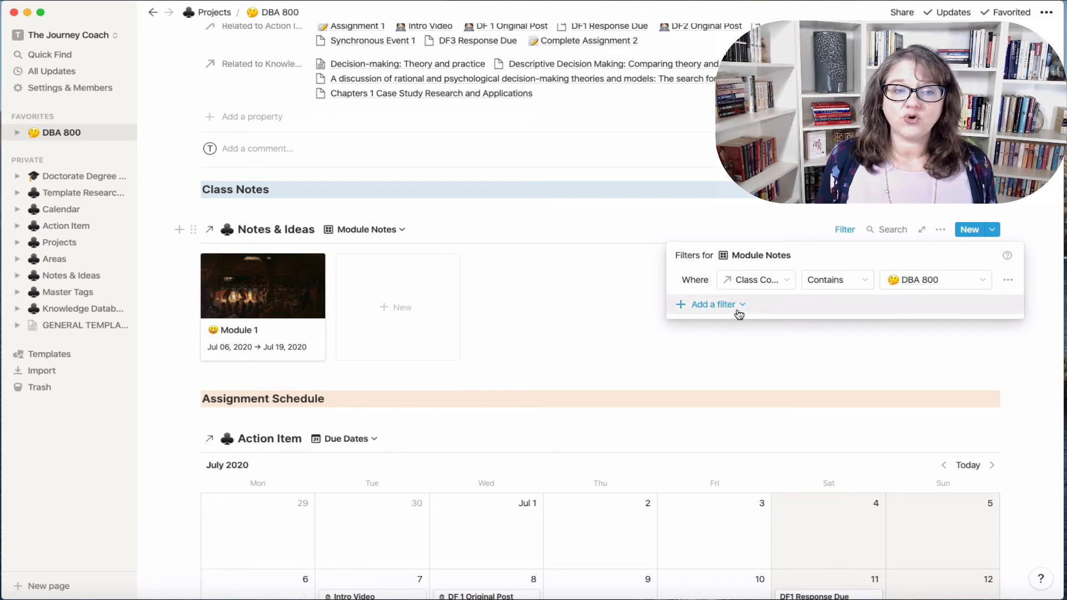
click(608, 332)
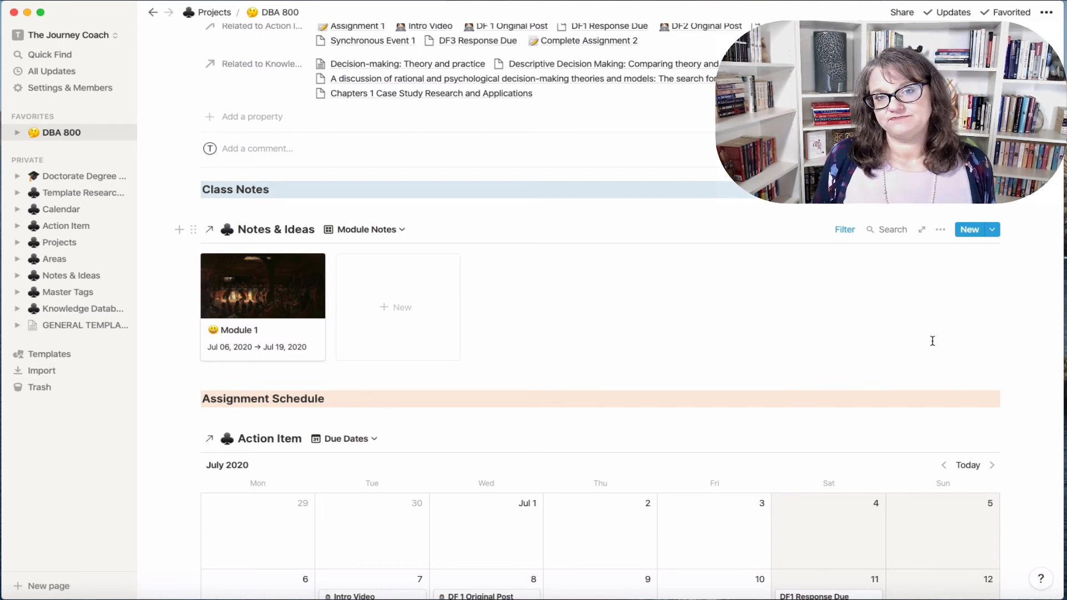
scroll(931, 340, up, 3)
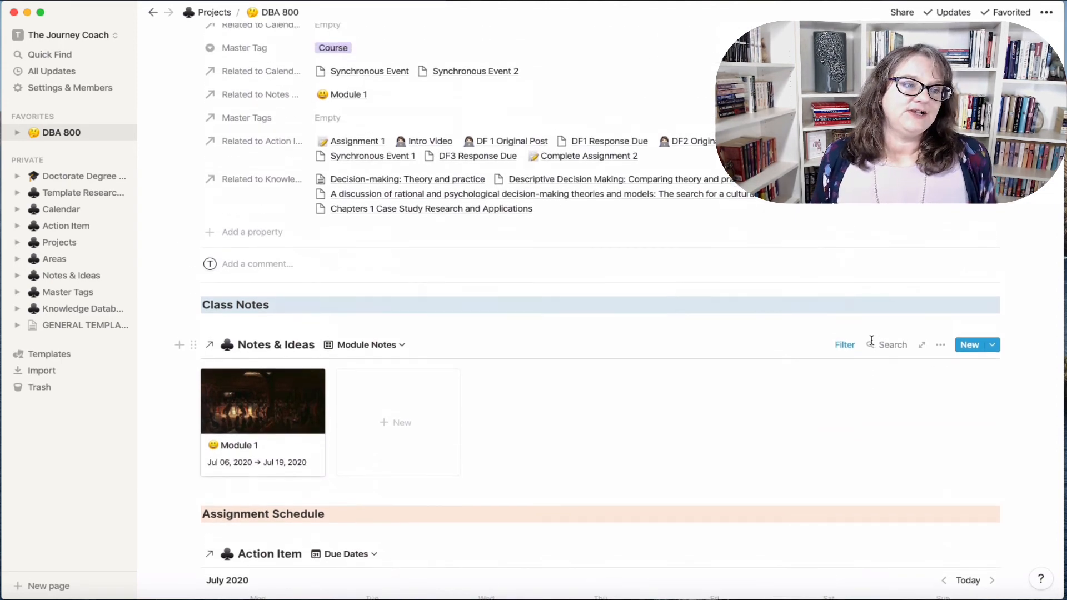
Open the Research Ideas tag in the Master Tags database and inspect its two project relation properties
click(84, 292)
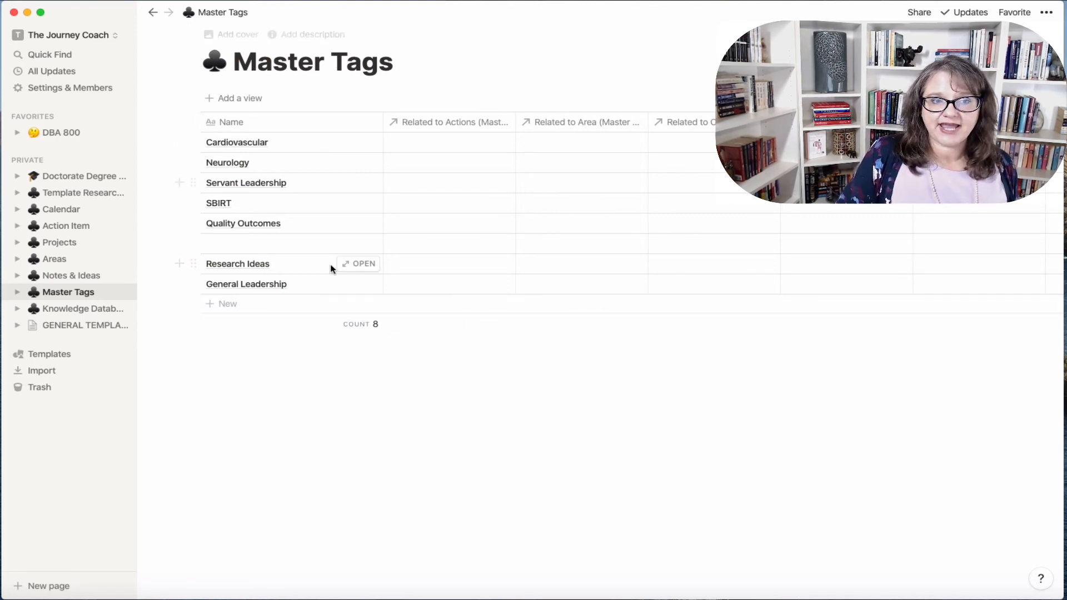
click(356, 265)
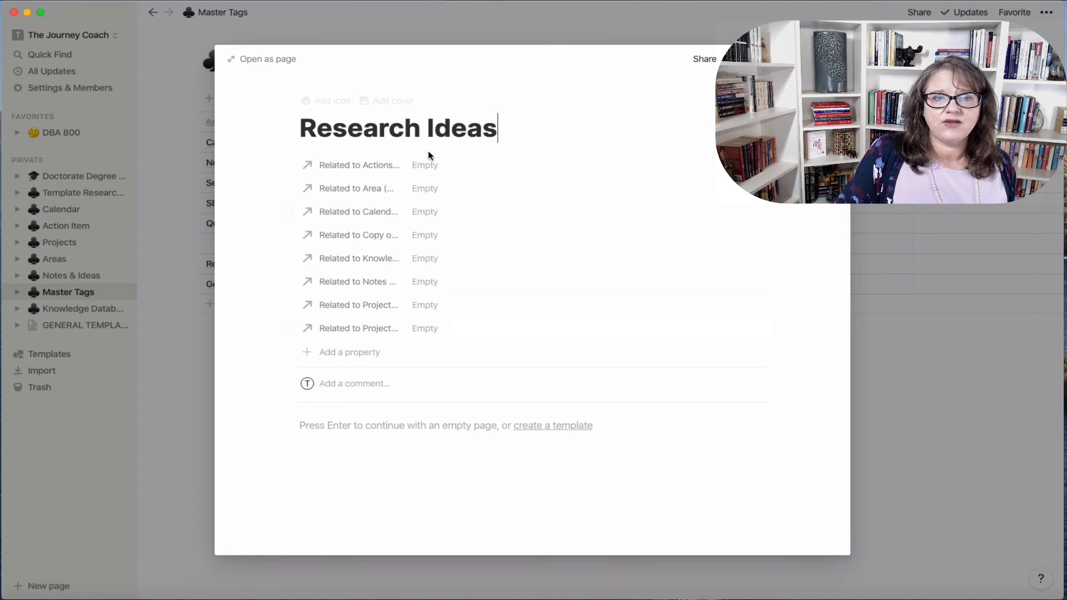
click(338, 336)
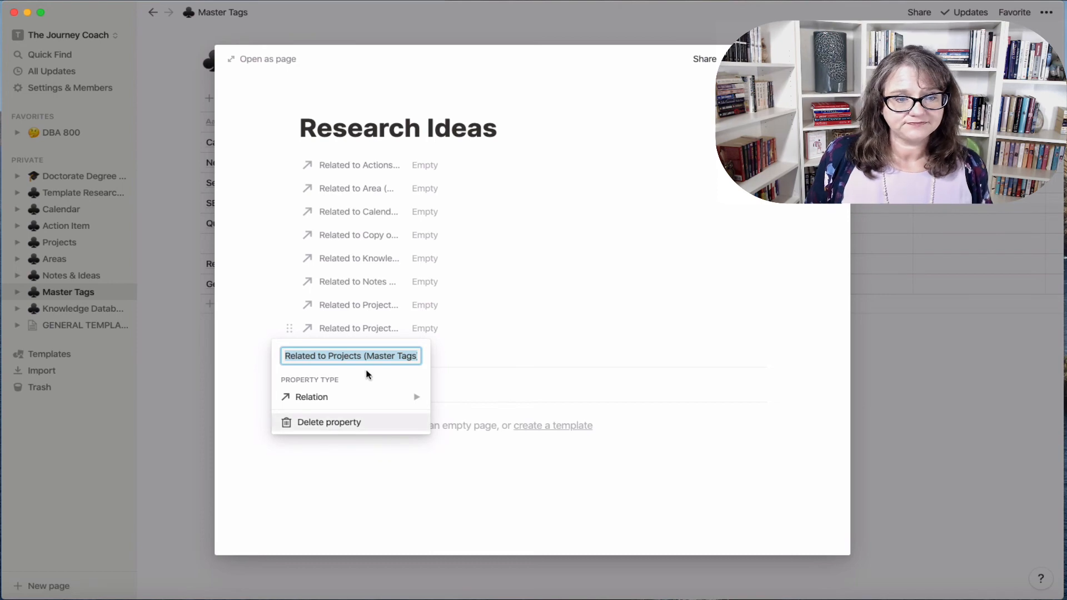
click(369, 330)
click(369, 336)
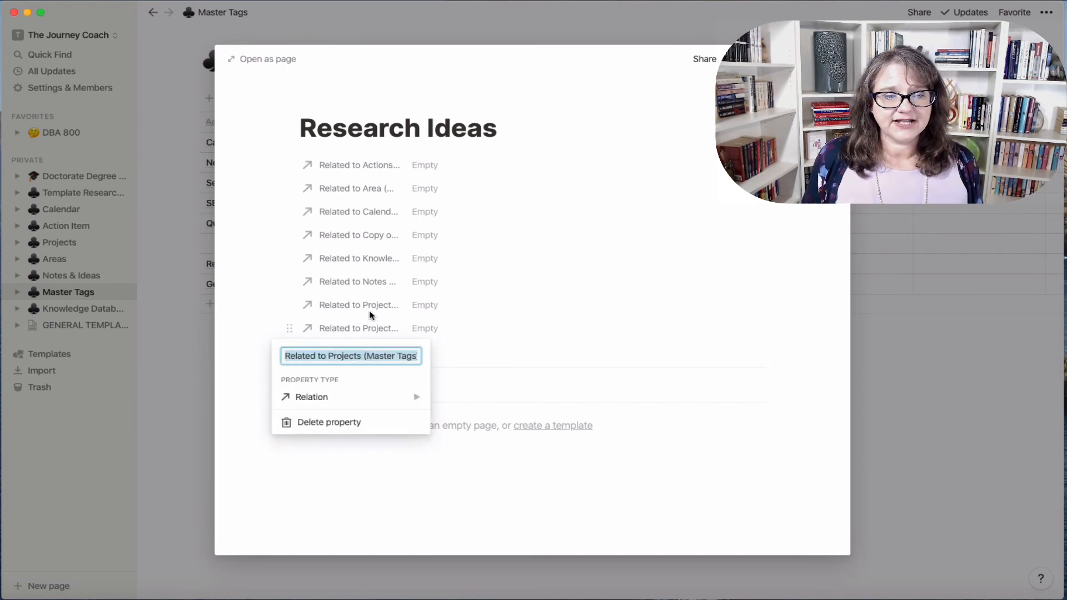
click(370, 310)
click(368, 306)
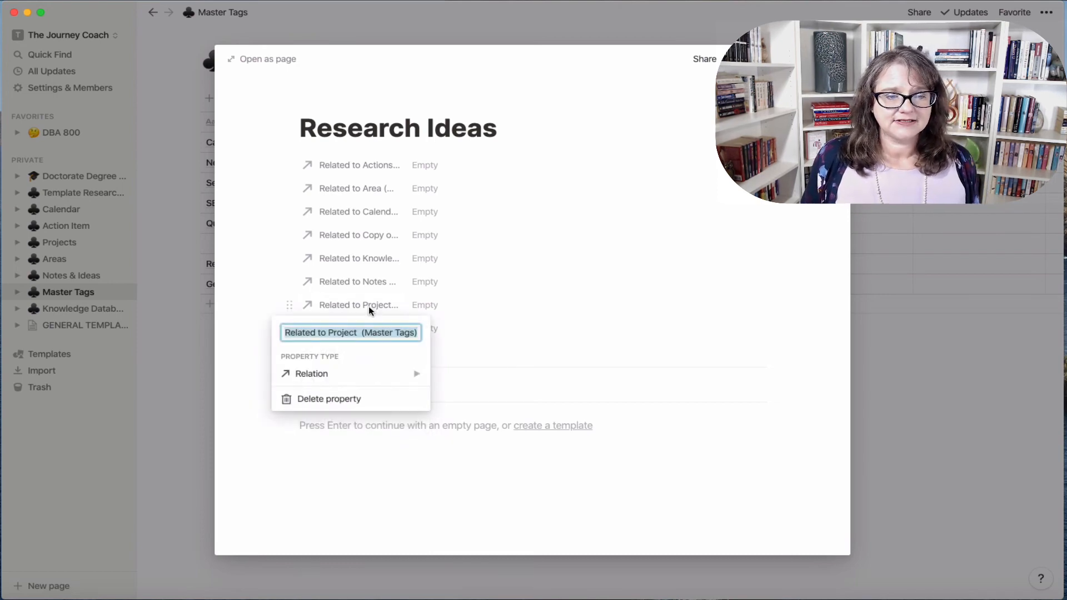
Inspect the tag's relations to Notes & Ideas, Knowledge Database and the research project copy, and close the Research Ideas tag
click(367, 282)
click(368, 282)
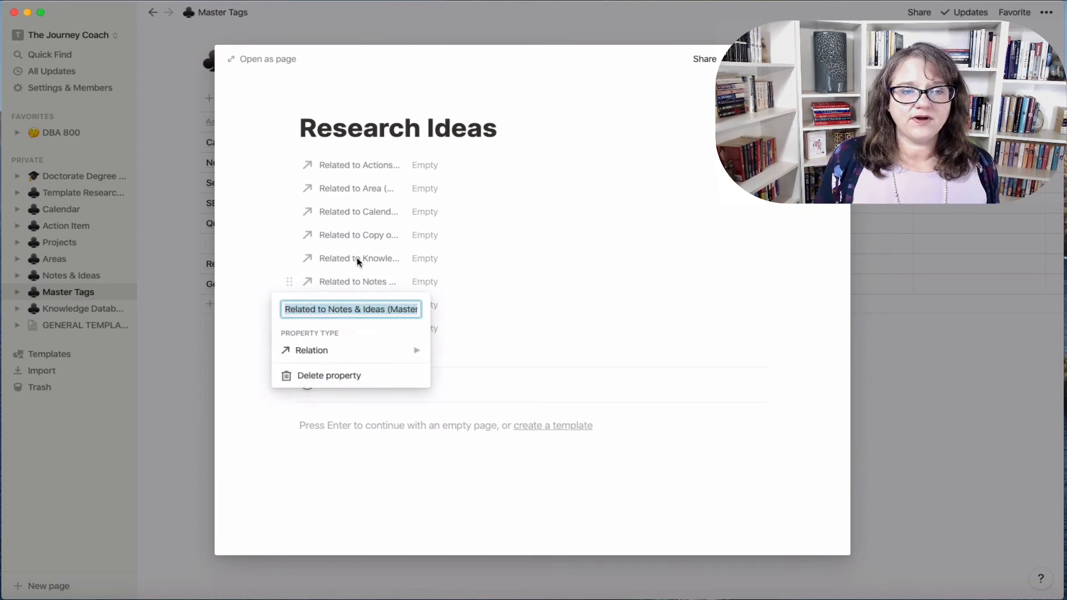
click(357, 258)
click(351, 264)
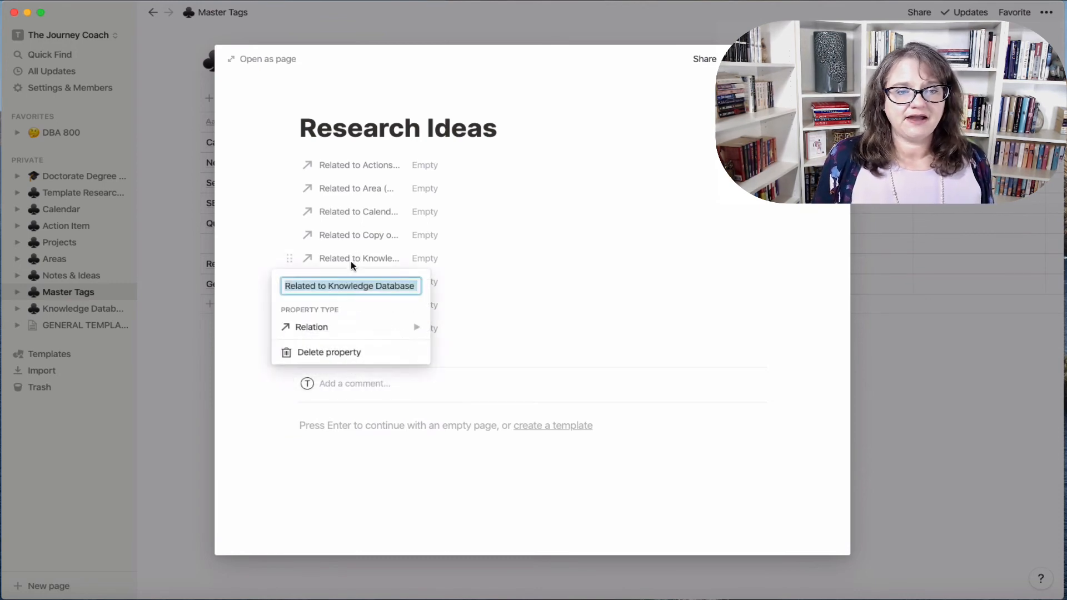
click(375, 235)
click(369, 239)
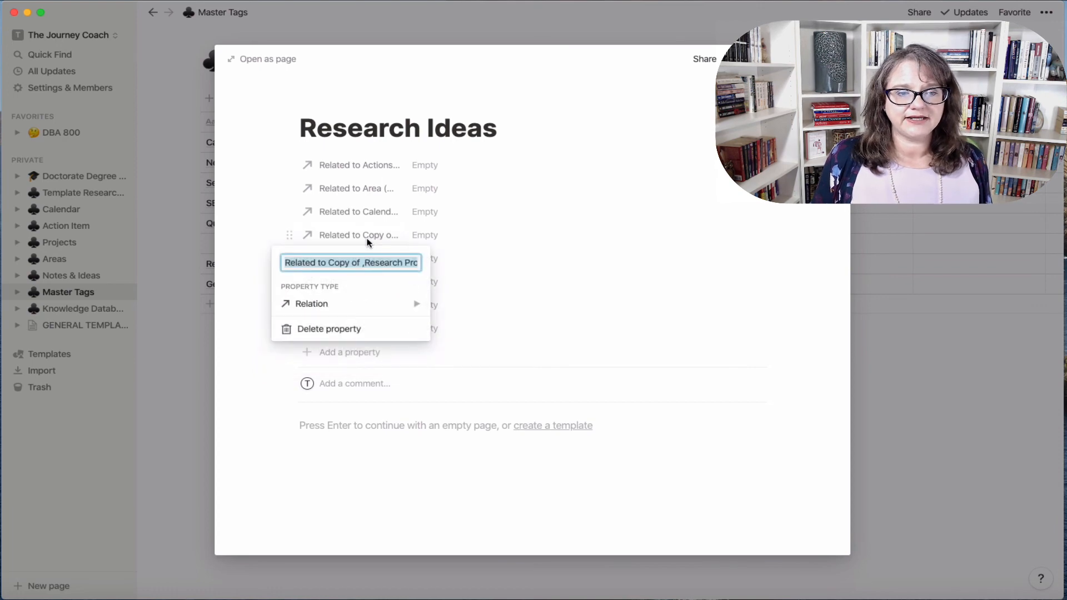
click(440, 466)
click(971, 476)
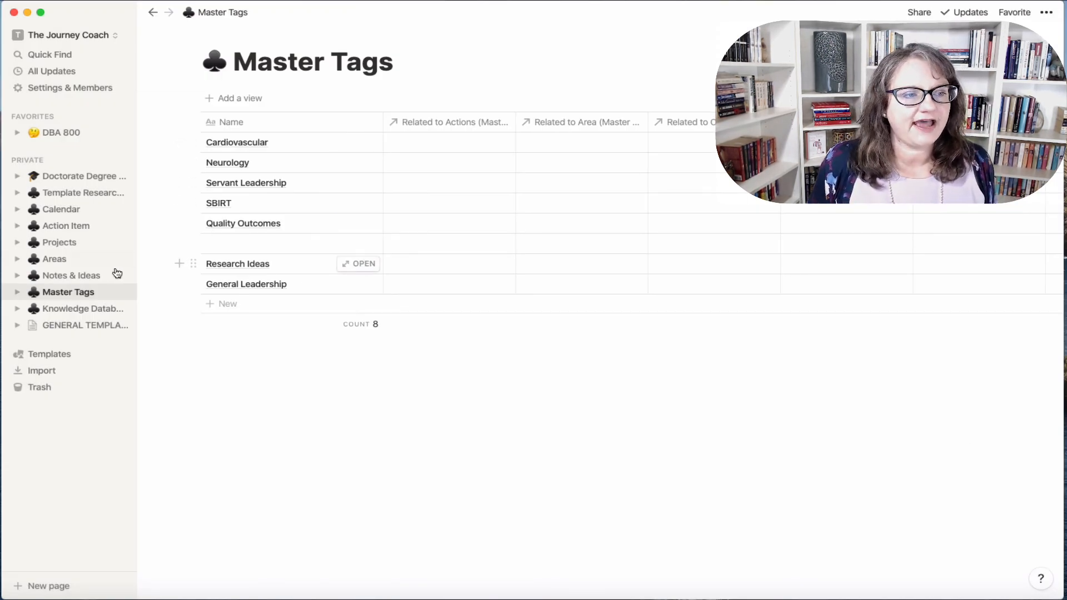
Return to the DBA 800 page and look over its properties, assignment calendar and course resources
click(56, 136)
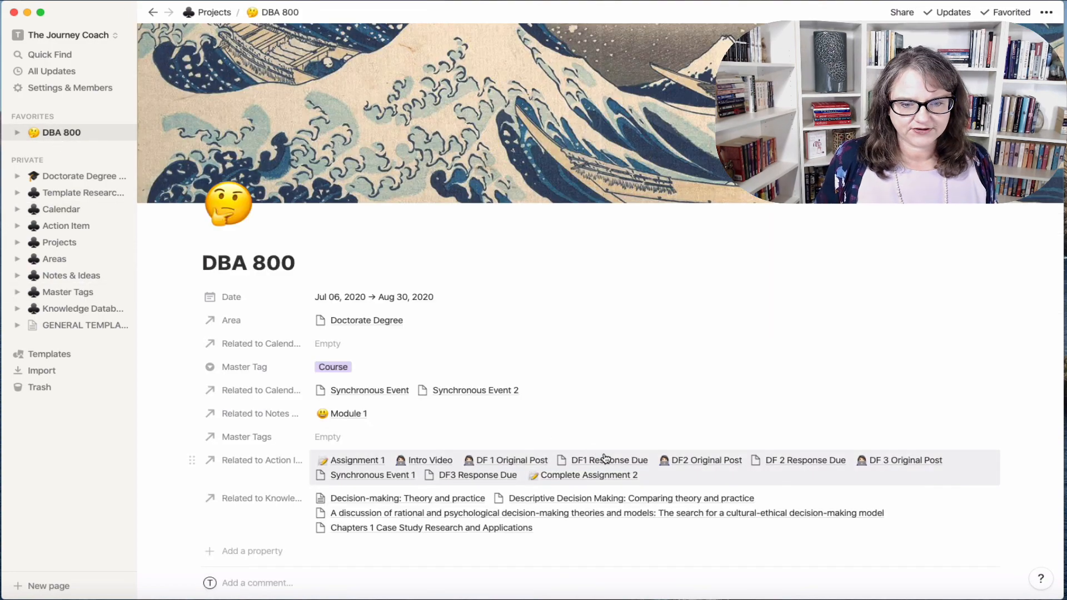
scroll(602, 456, down, 10)
scroll(603, 452, down, 5)
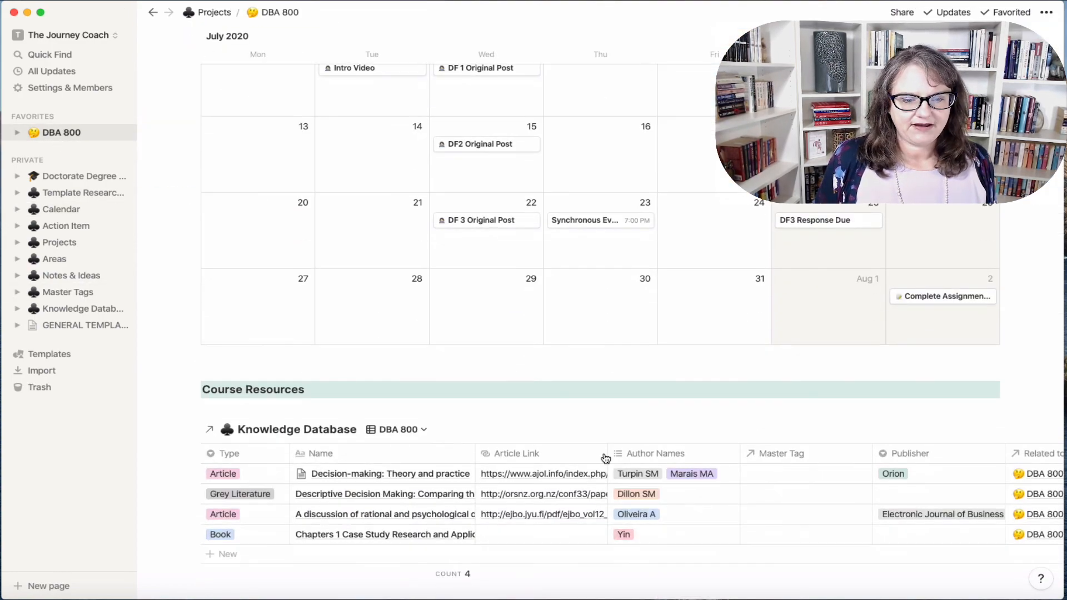
scroll(605, 458, up, 20)
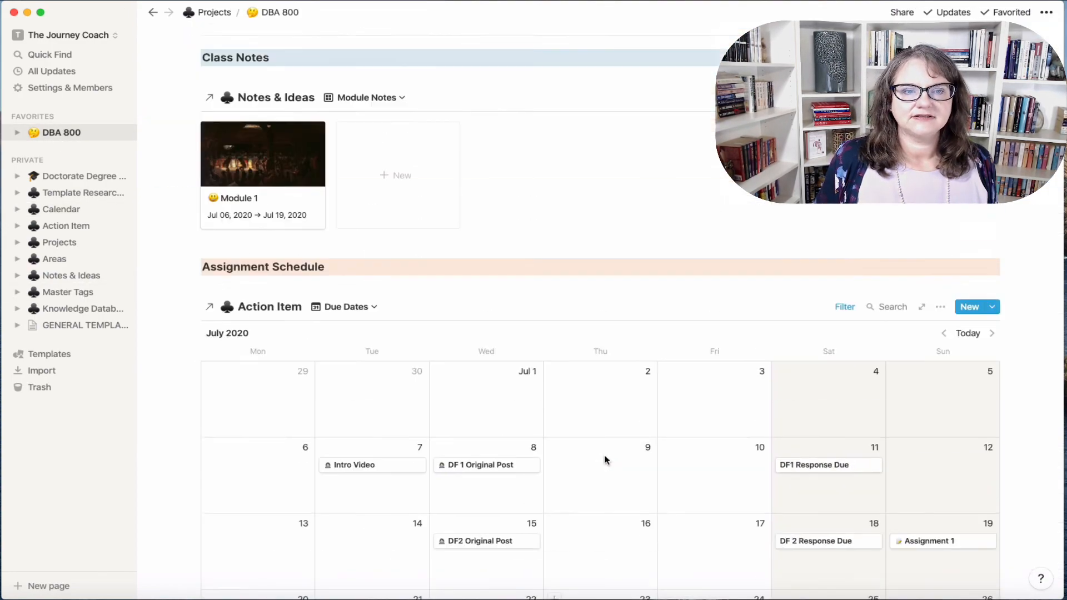
scroll(605, 456, up, 1)
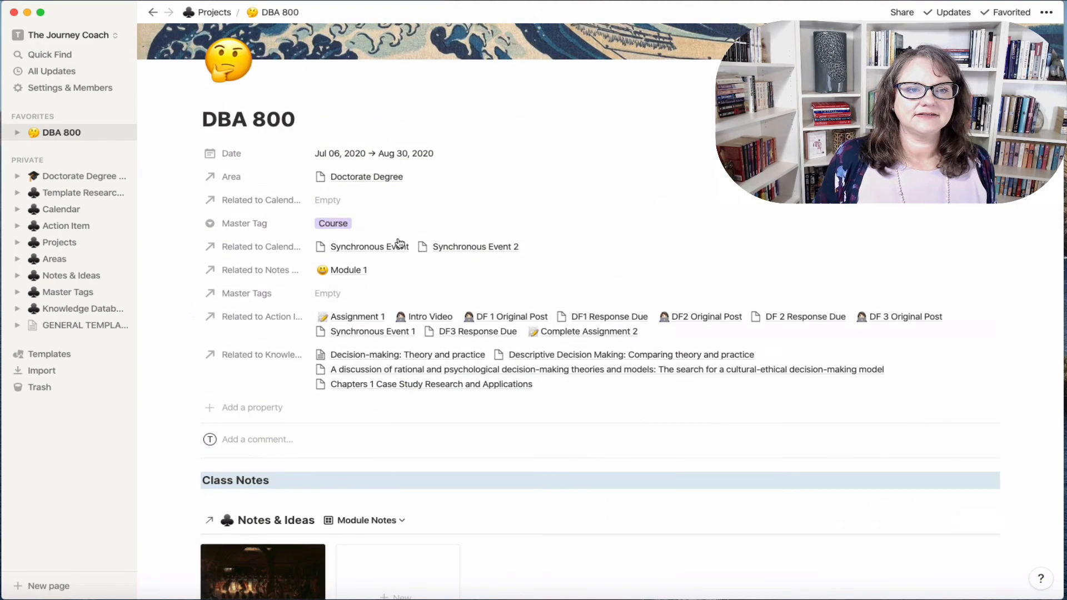
Open Module 1 from DBA 800's related notes and view its Knowledge Database and Research Ideas sections
click(353, 277)
click(371, 310)
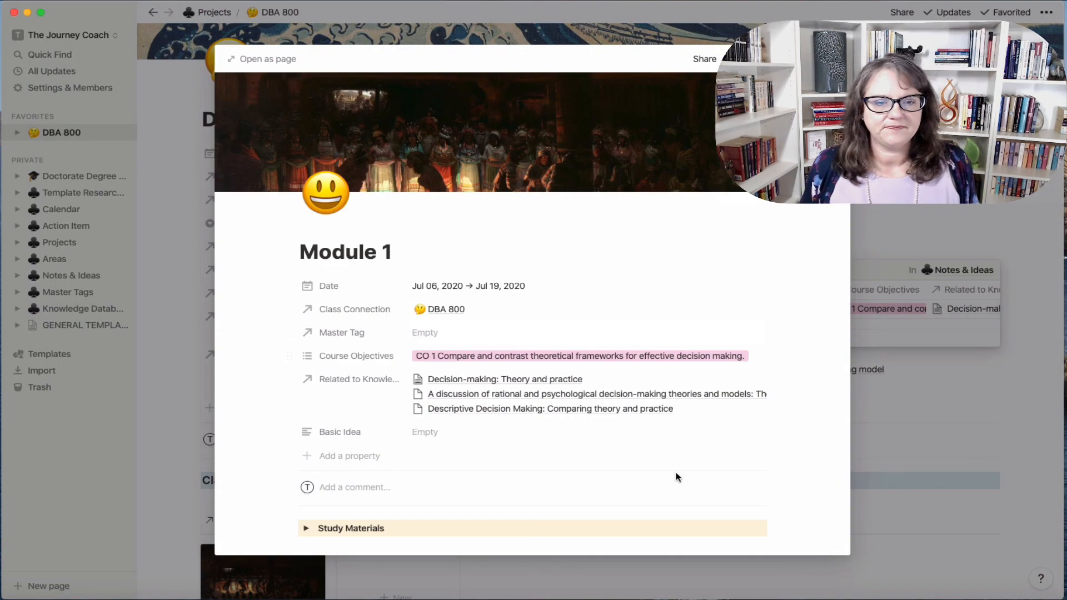
scroll(675, 476, down, 10)
scroll(670, 475, down, 10)
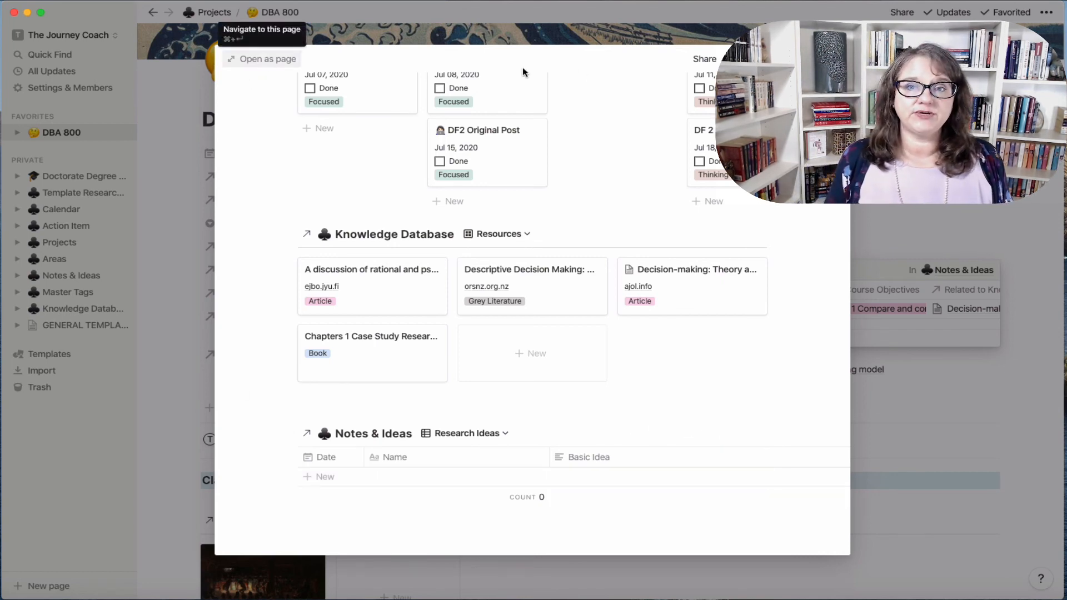
Leave Module 1 to review the relation properties of the Research Ideas tag in Master Tags, and return to the DBA 800 page
key(Escape)
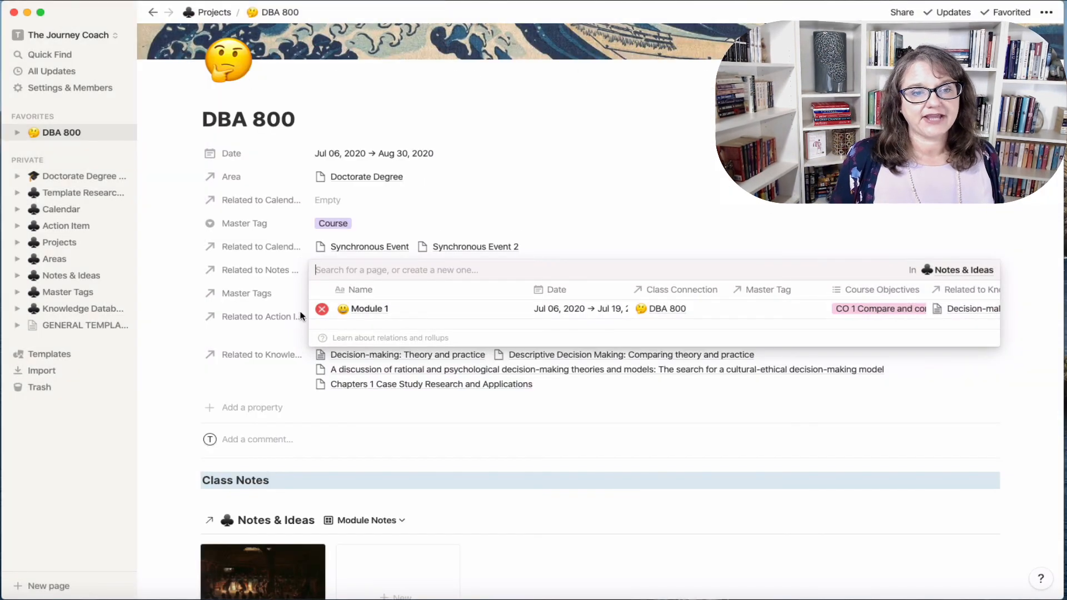
click(196, 392)
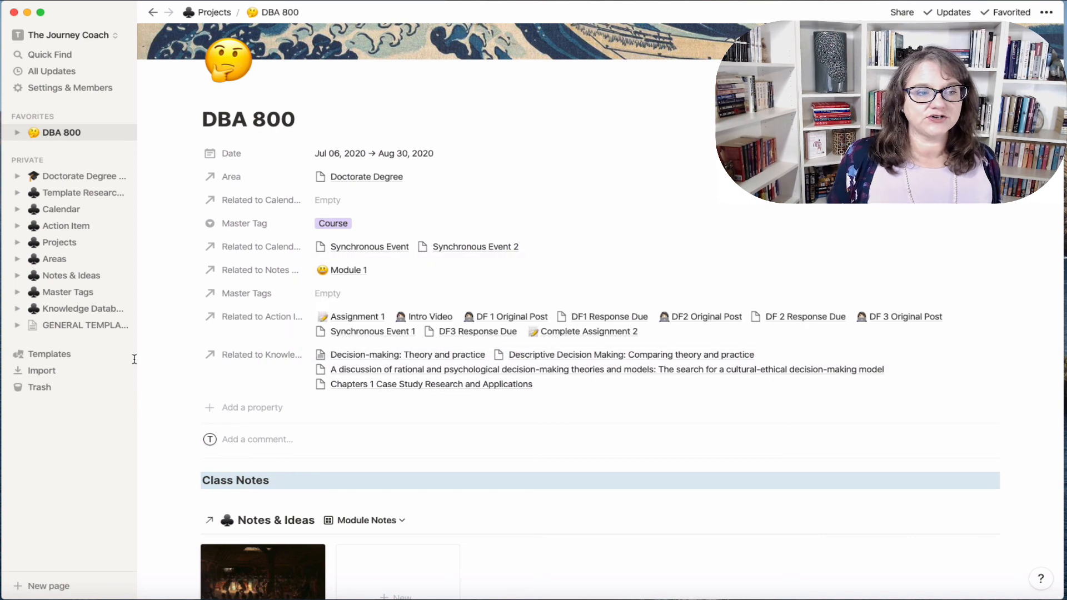
click(92, 293)
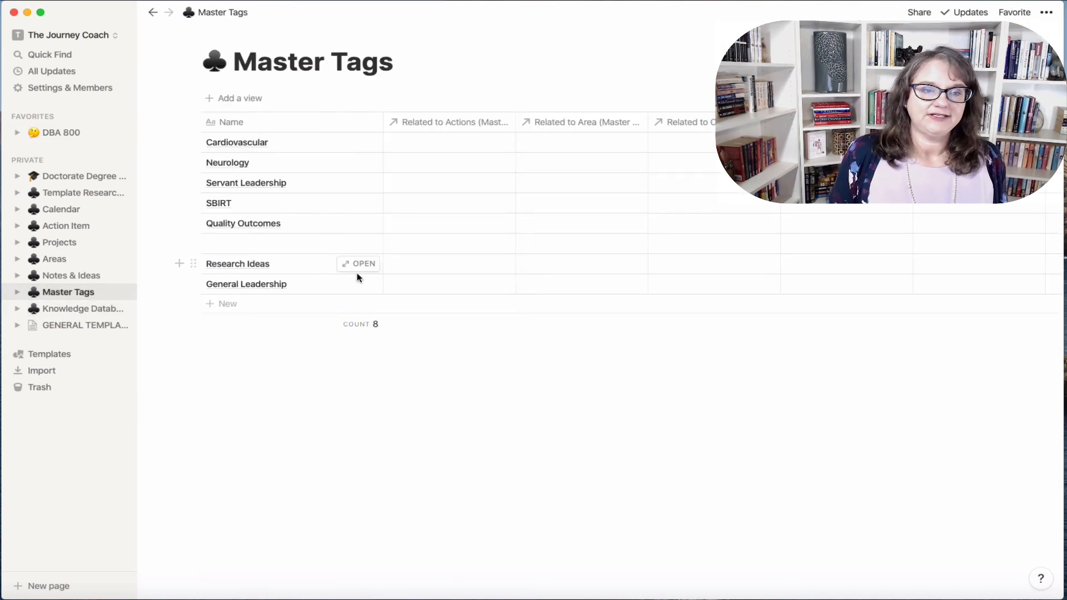
click(359, 265)
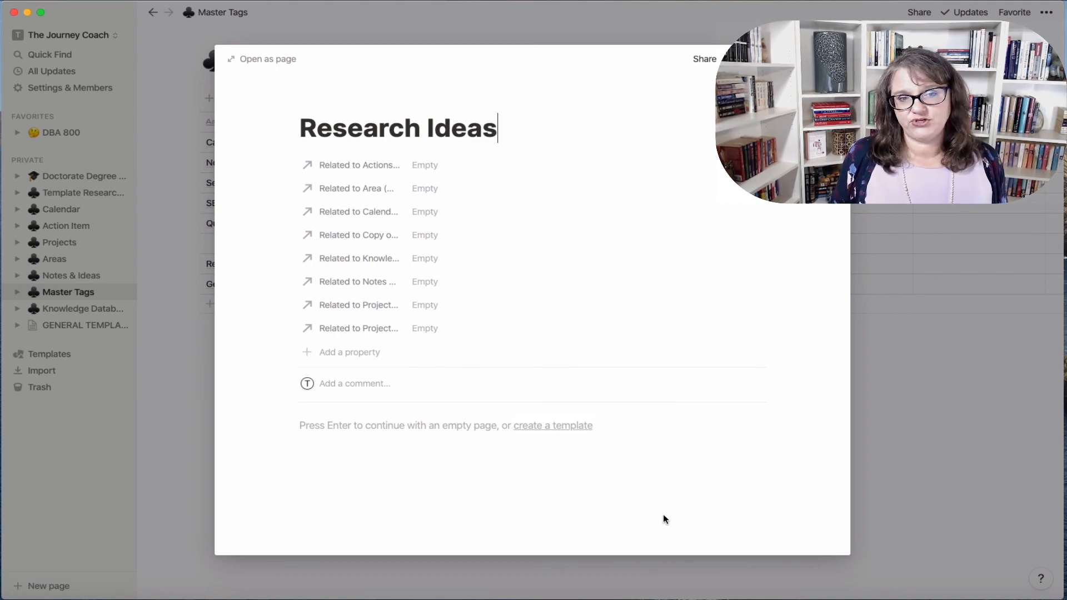
click(971, 474)
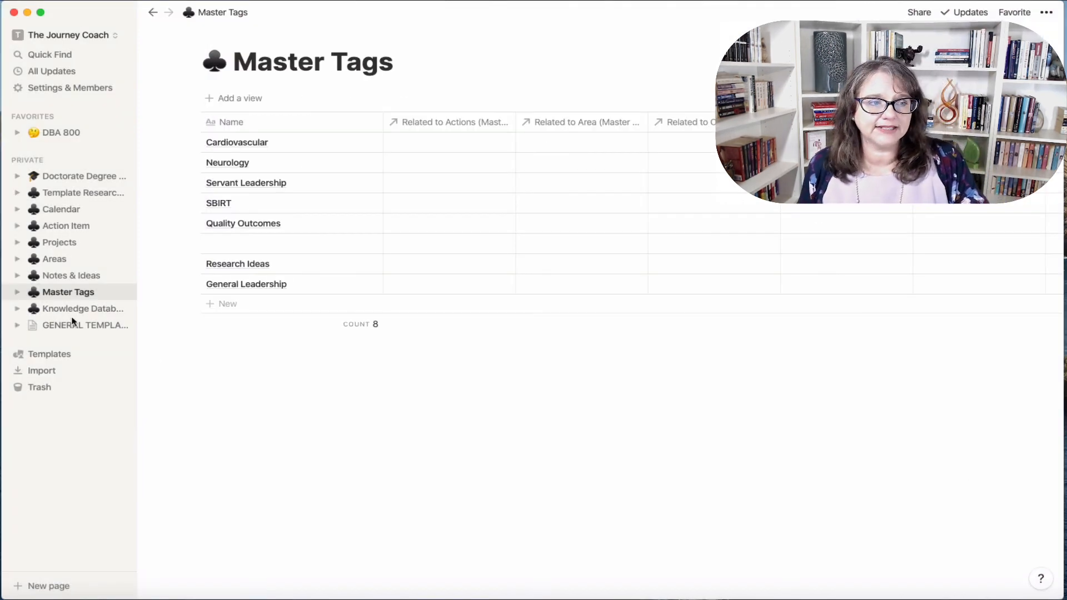
click(55, 134)
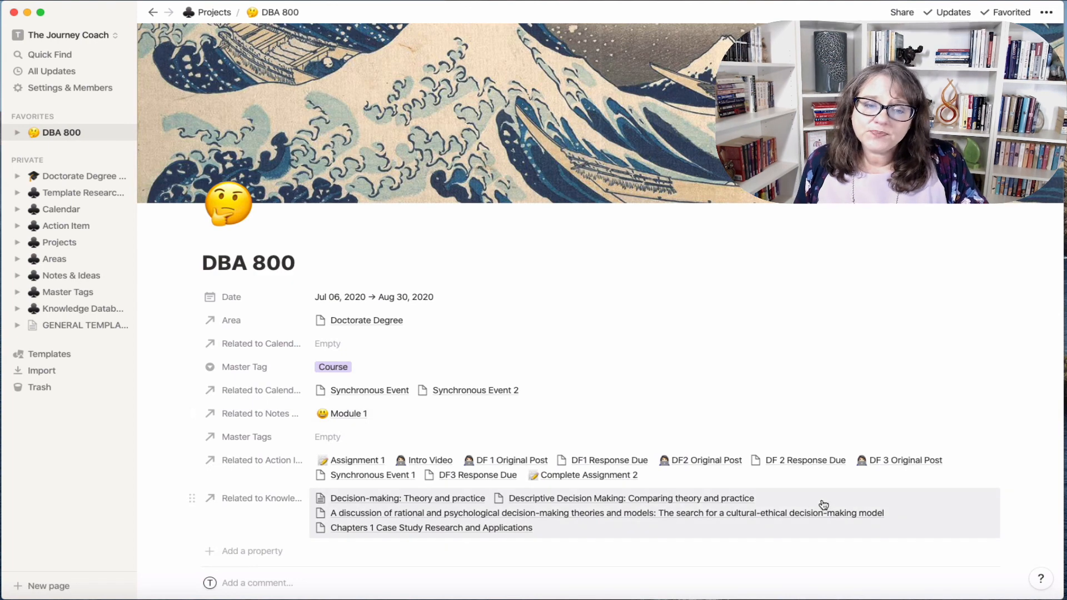